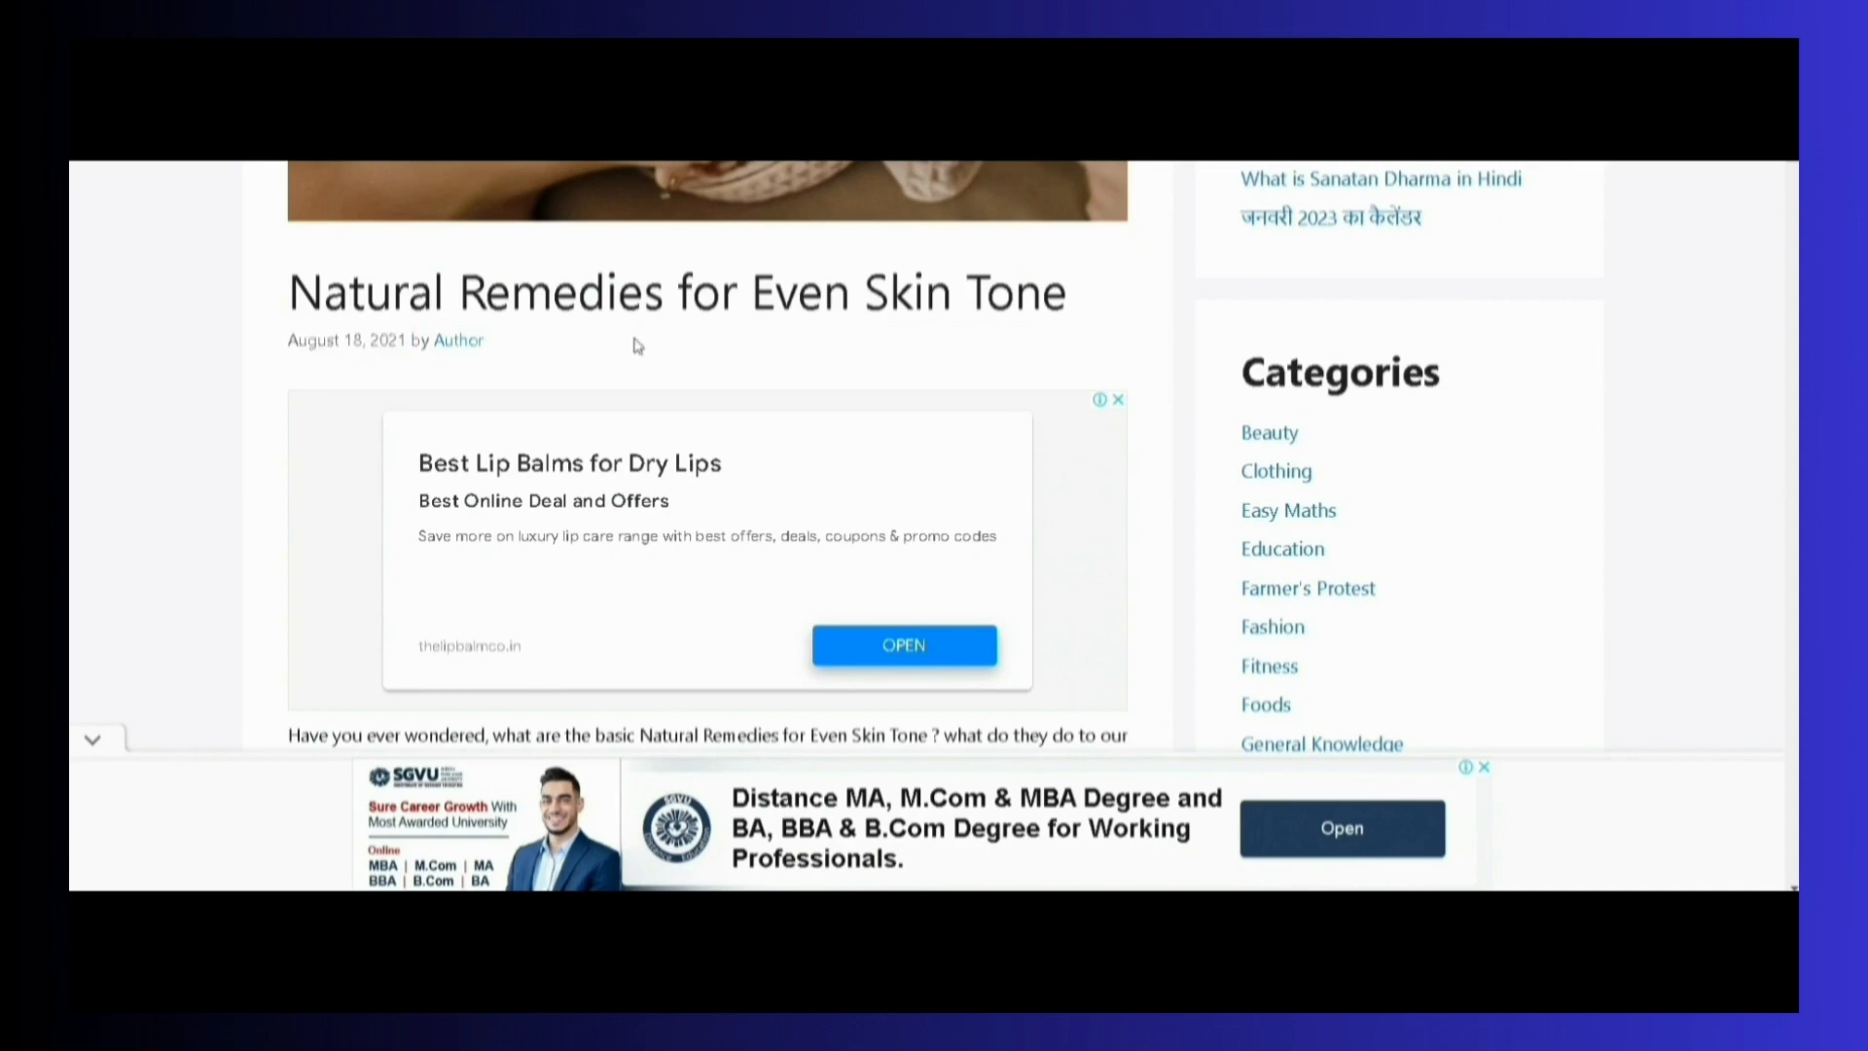
# Read through the published article on natural remedies for even skin tone, from its title to the Also Read links
pyautogui.scroll(-10, 681, 457)
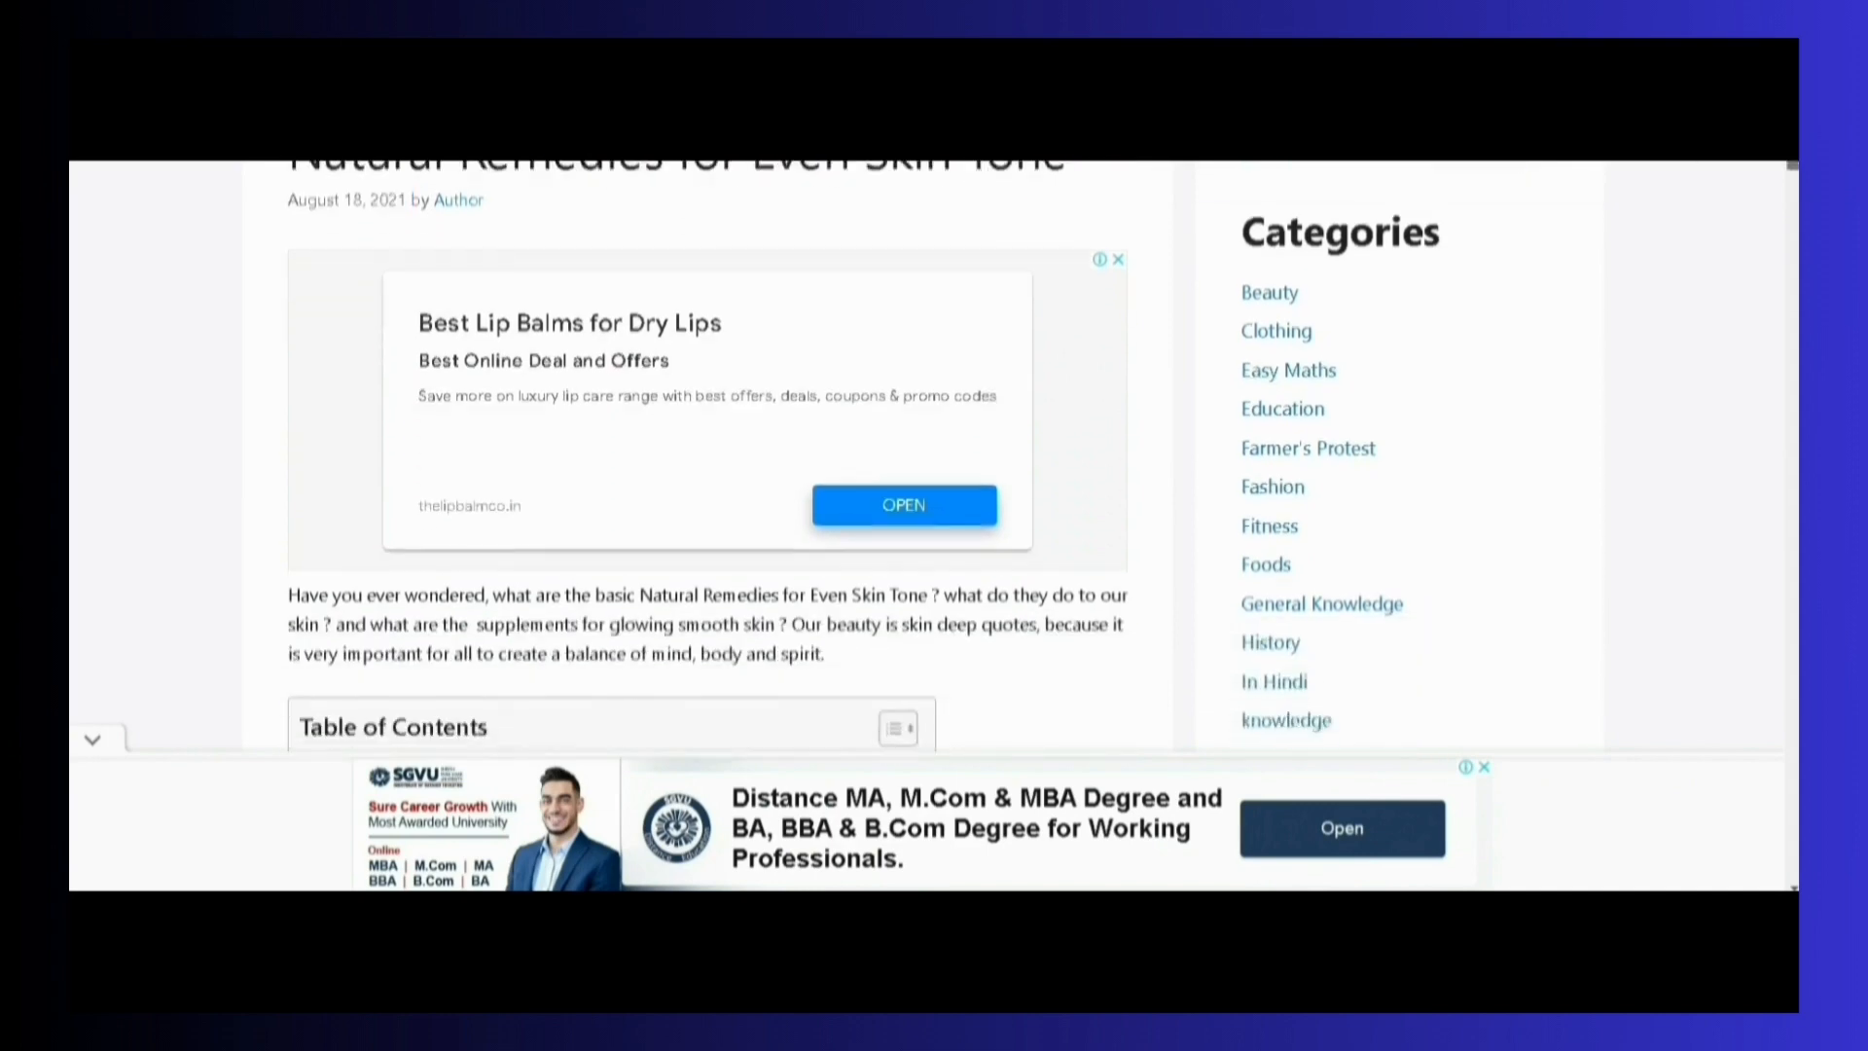
pyautogui.scroll(-5, 681, 457)
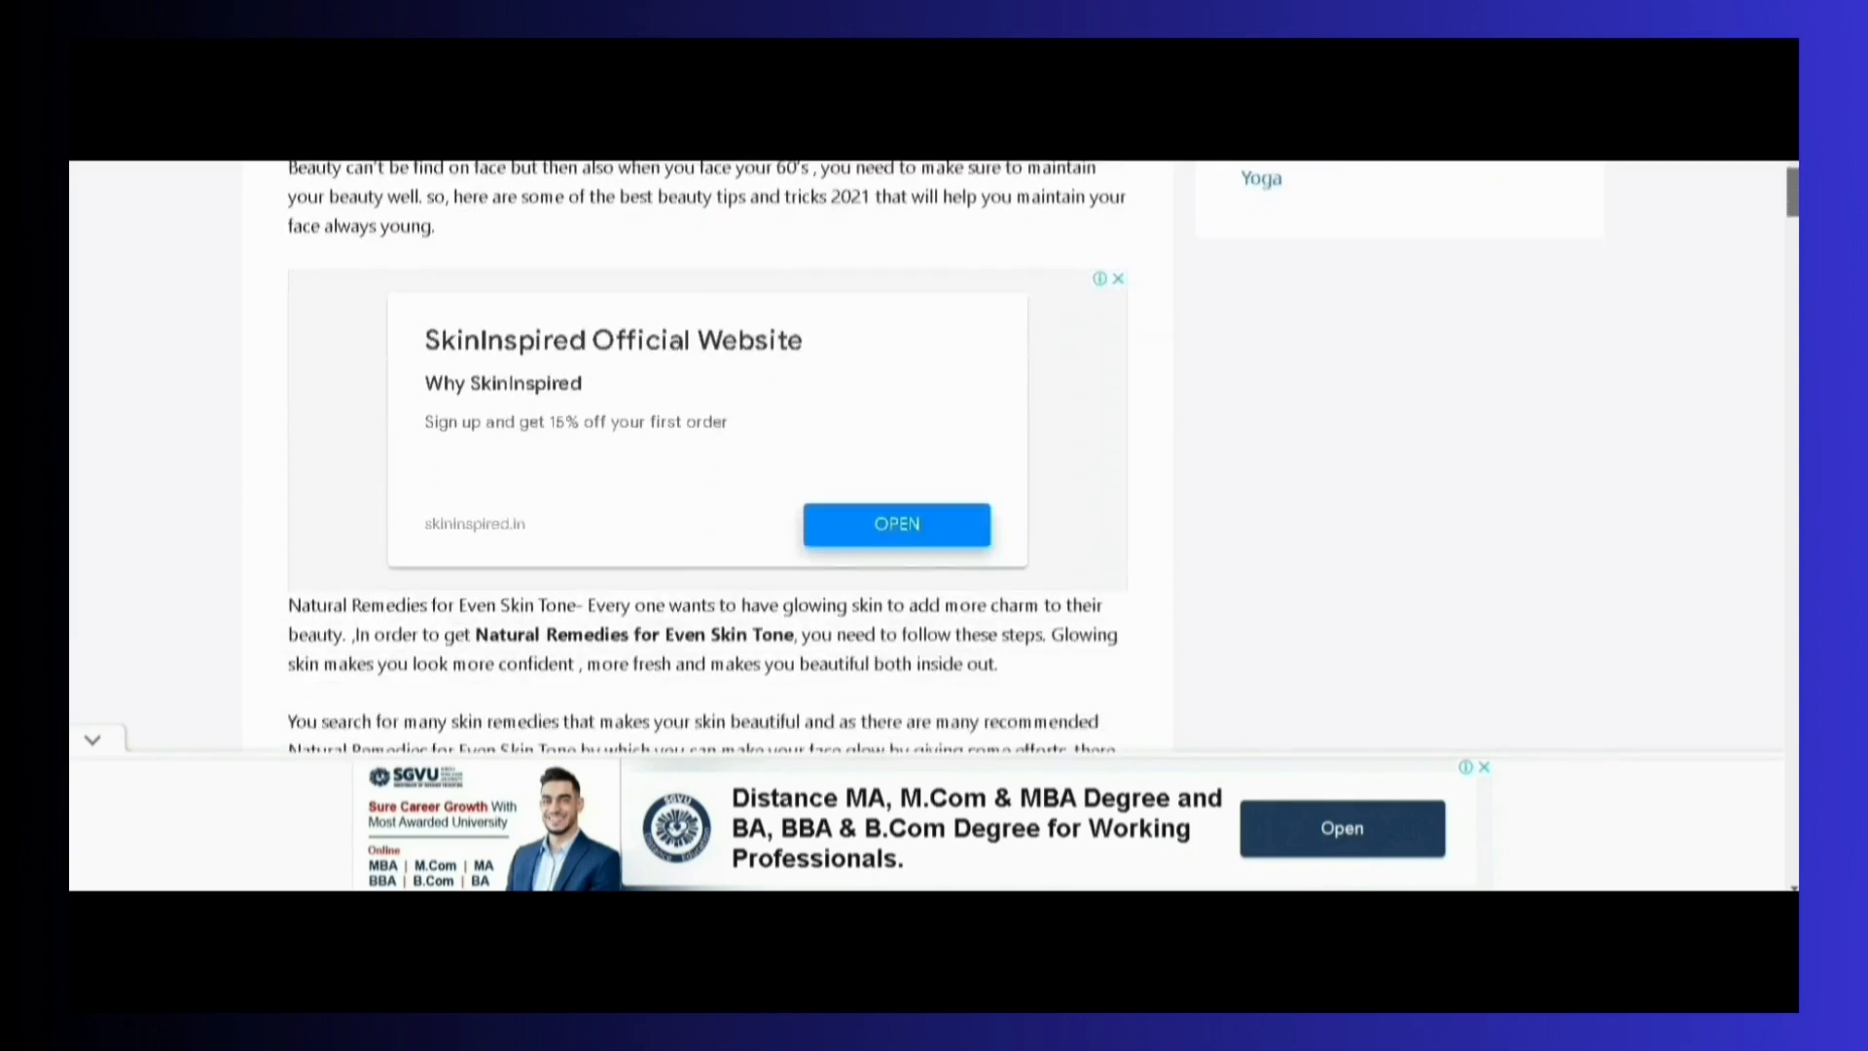
pyautogui.scroll(1, 681, 457)
pyautogui.scroll(-15, 682, 458)
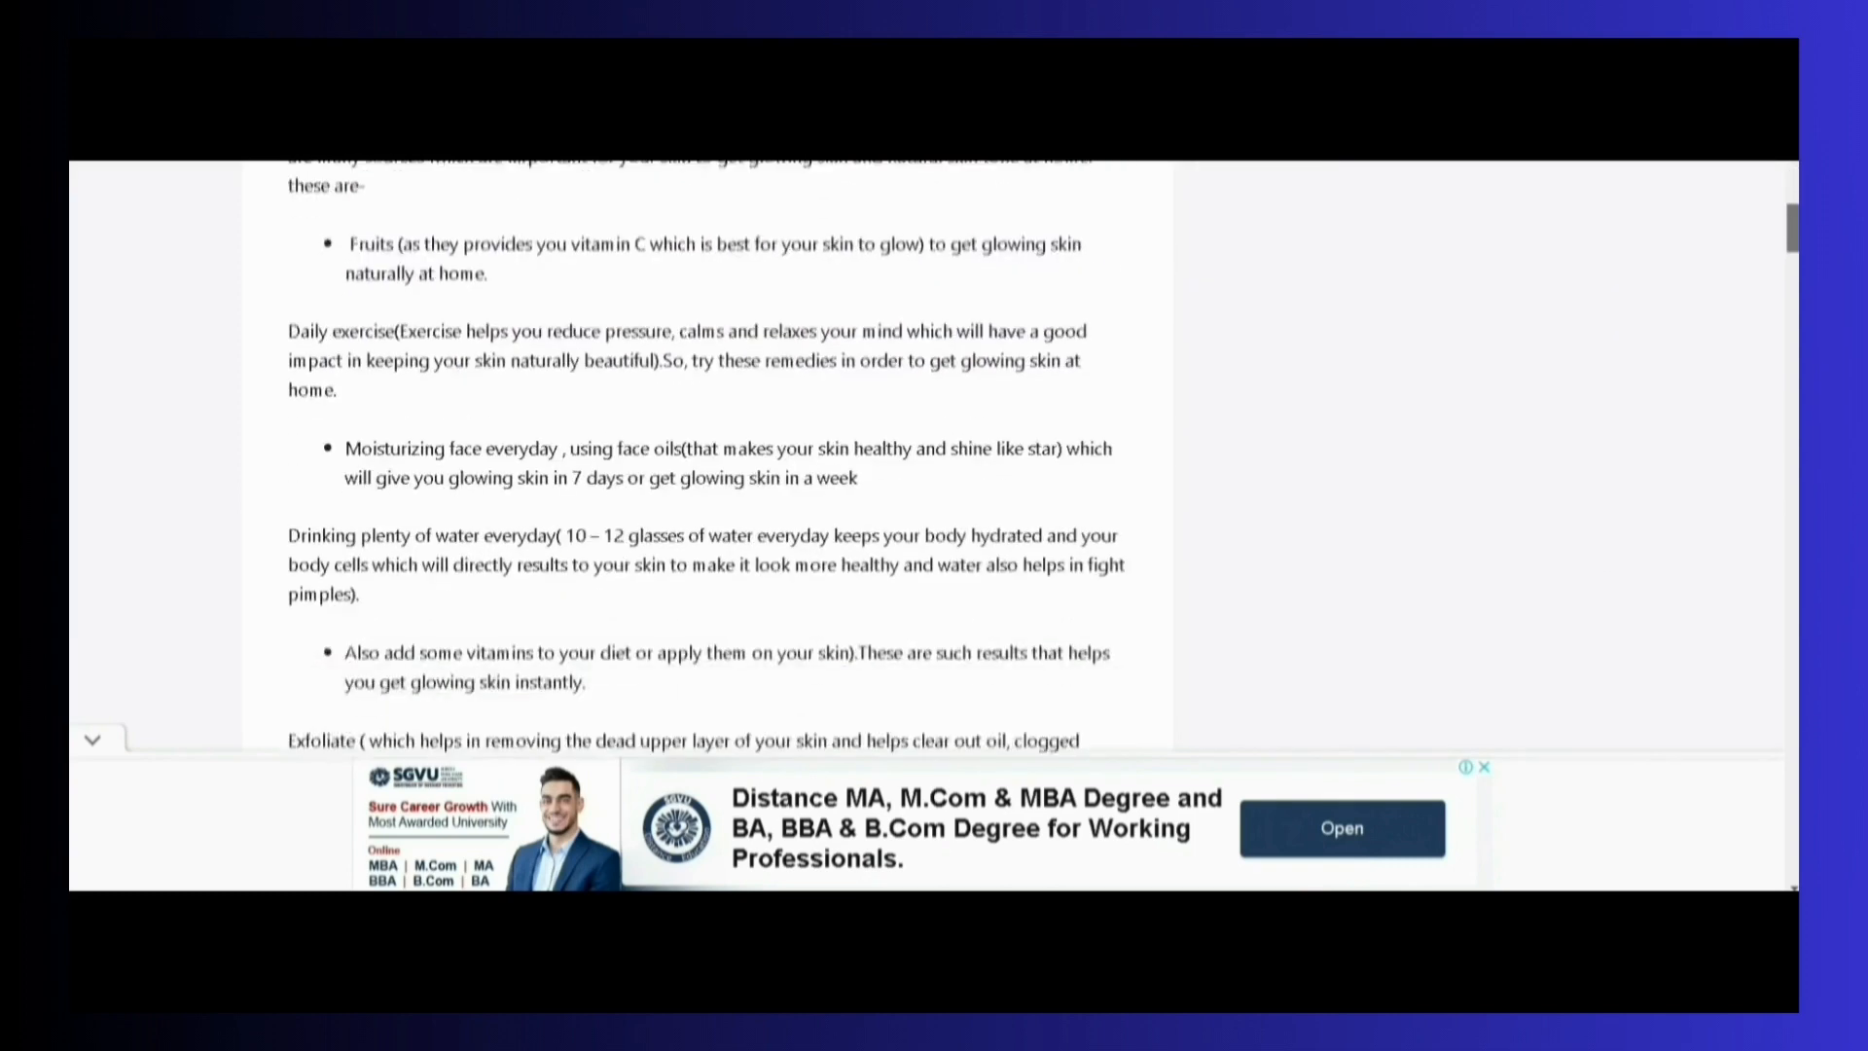
pyautogui.scroll(-5, 681, 457)
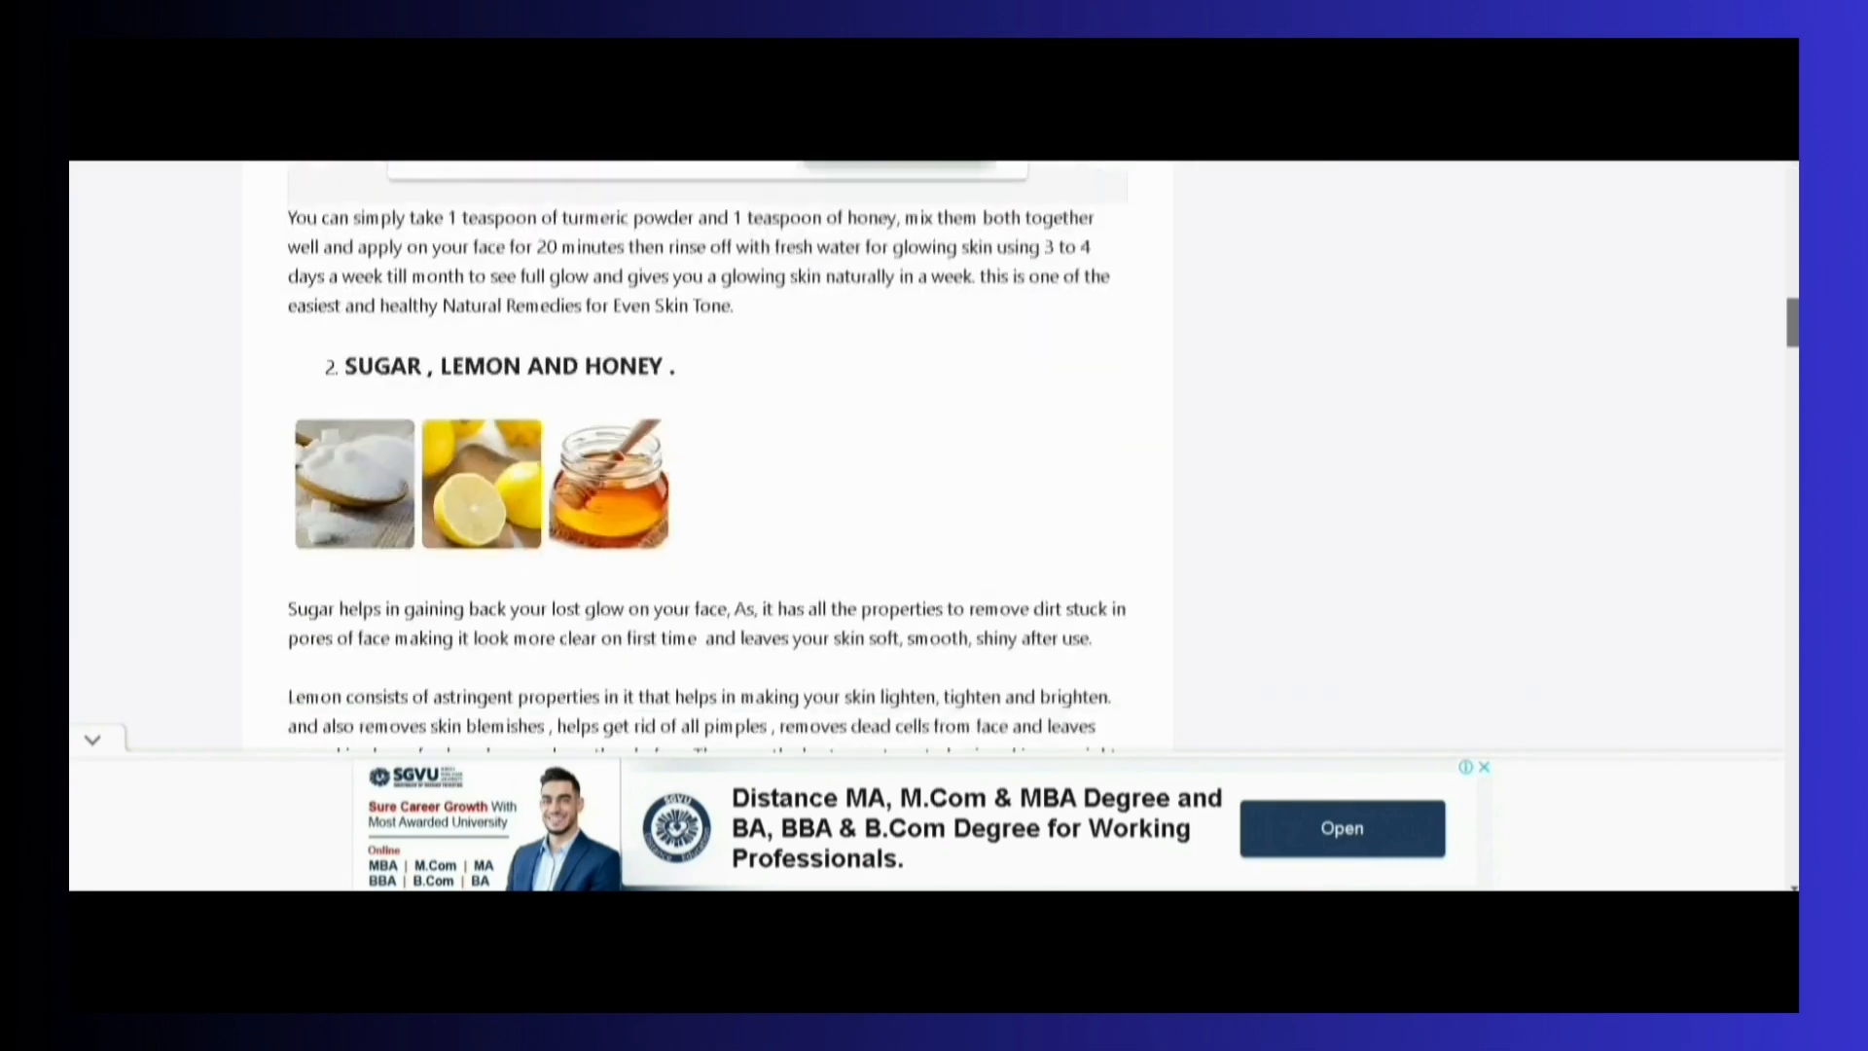
pyautogui.scroll(5, 681, 458)
pyautogui.scroll(-15, 681, 458)
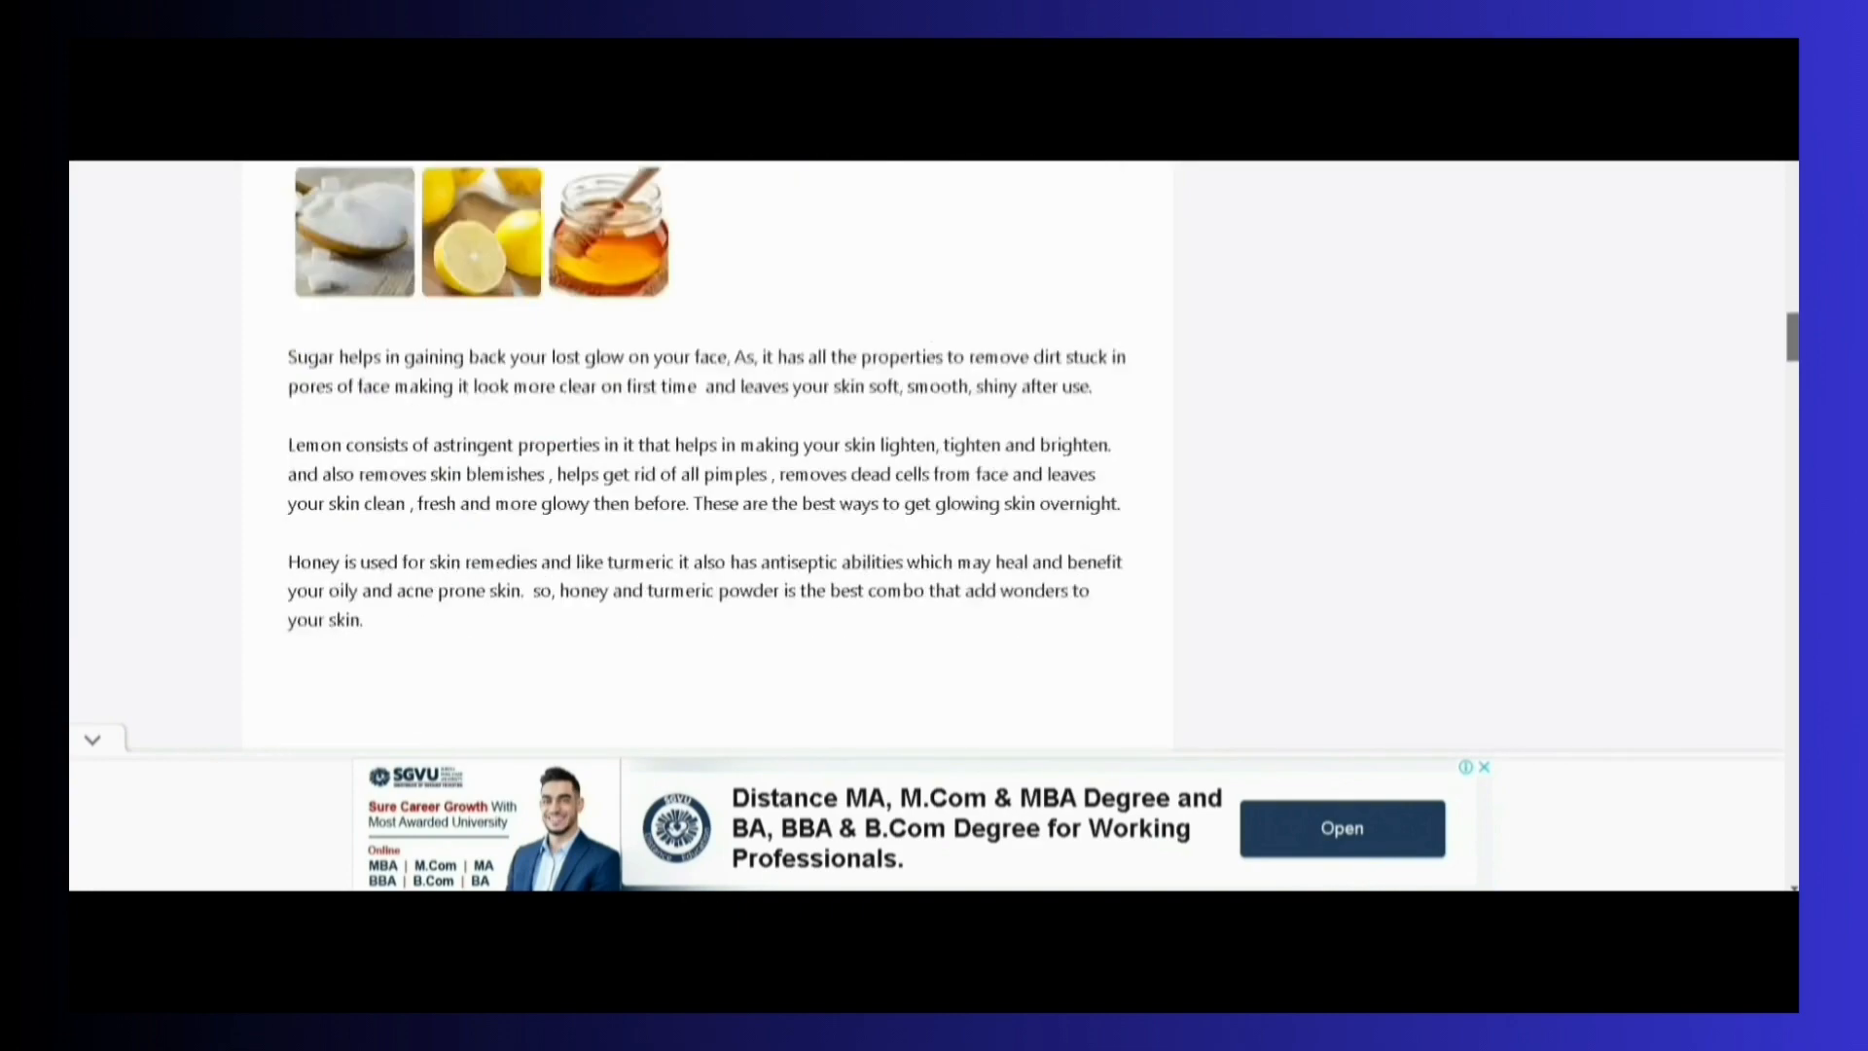
pyautogui.scroll(-20, 1795, 786)
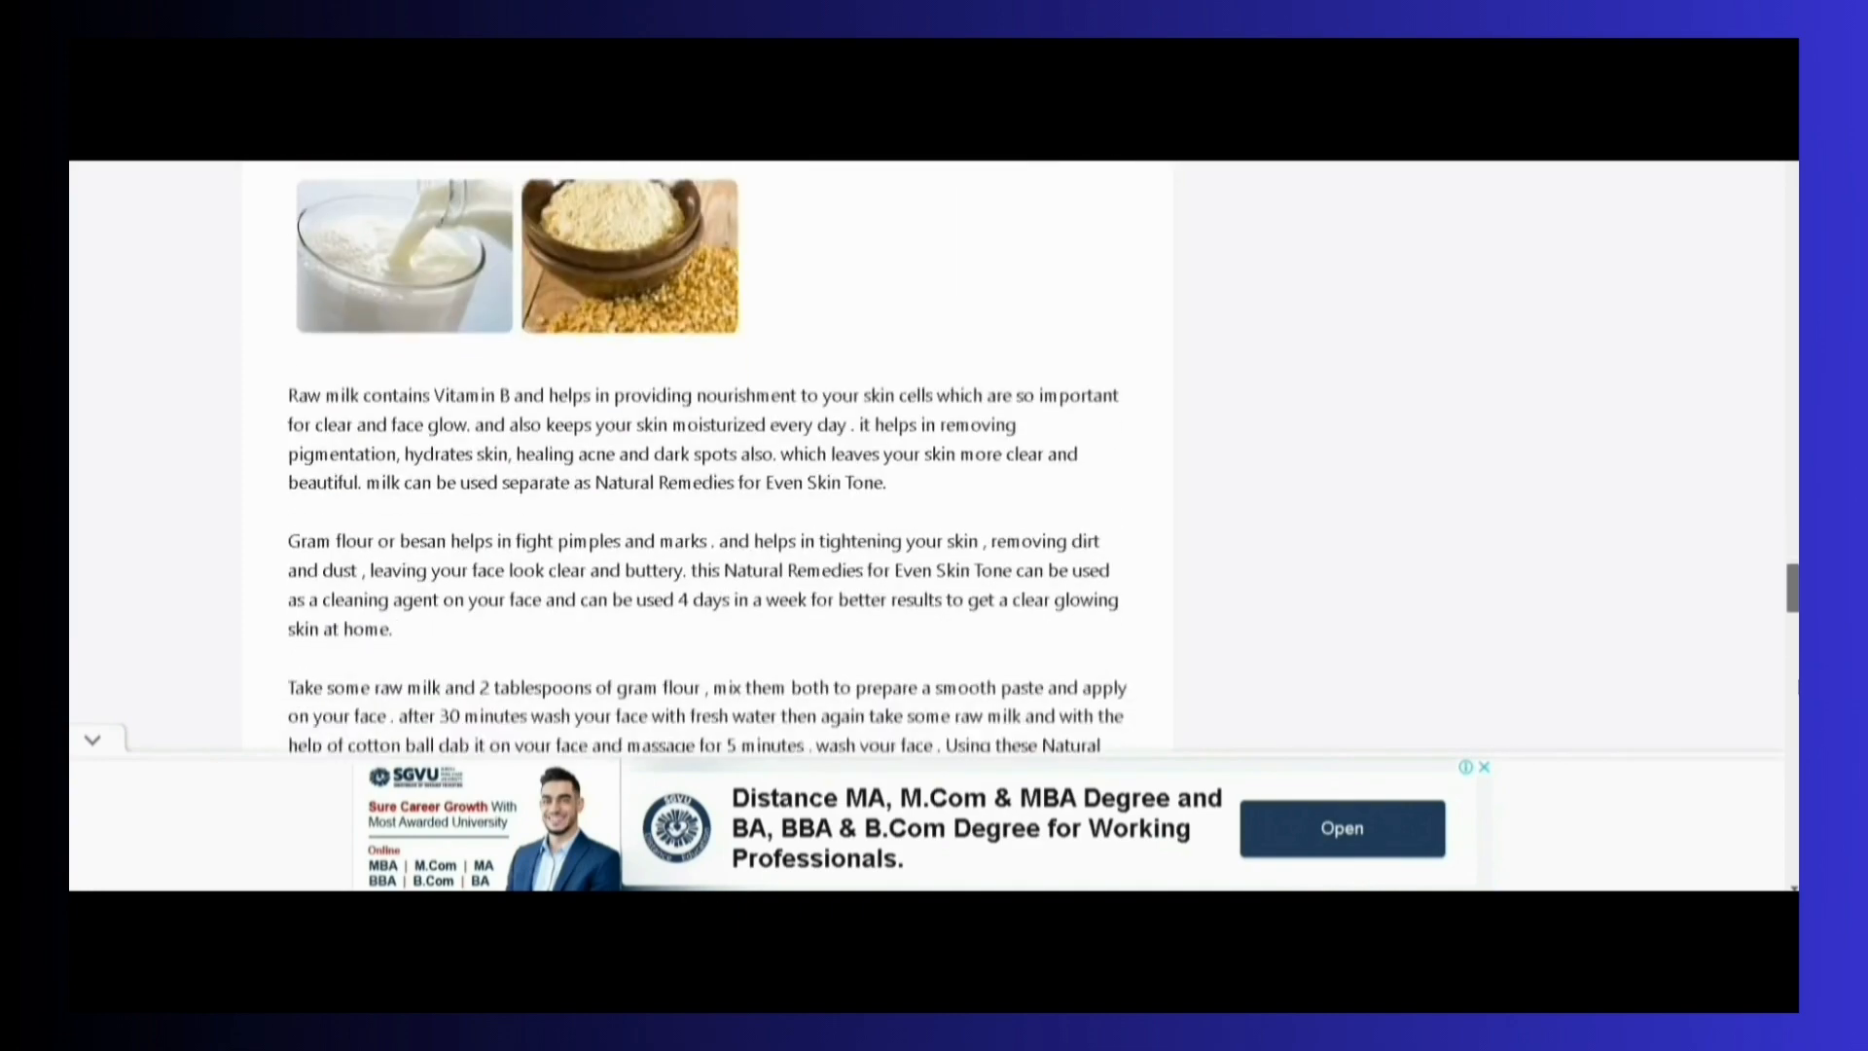
pyautogui.moveTo(1795, 786)
pyautogui.mouseDown()
pyautogui.moveTo(1795, 749)
pyautogui.moveTo(1795, 848)
pyautogui.moveTo(1793, 801)
pyautogui.mouseUp()
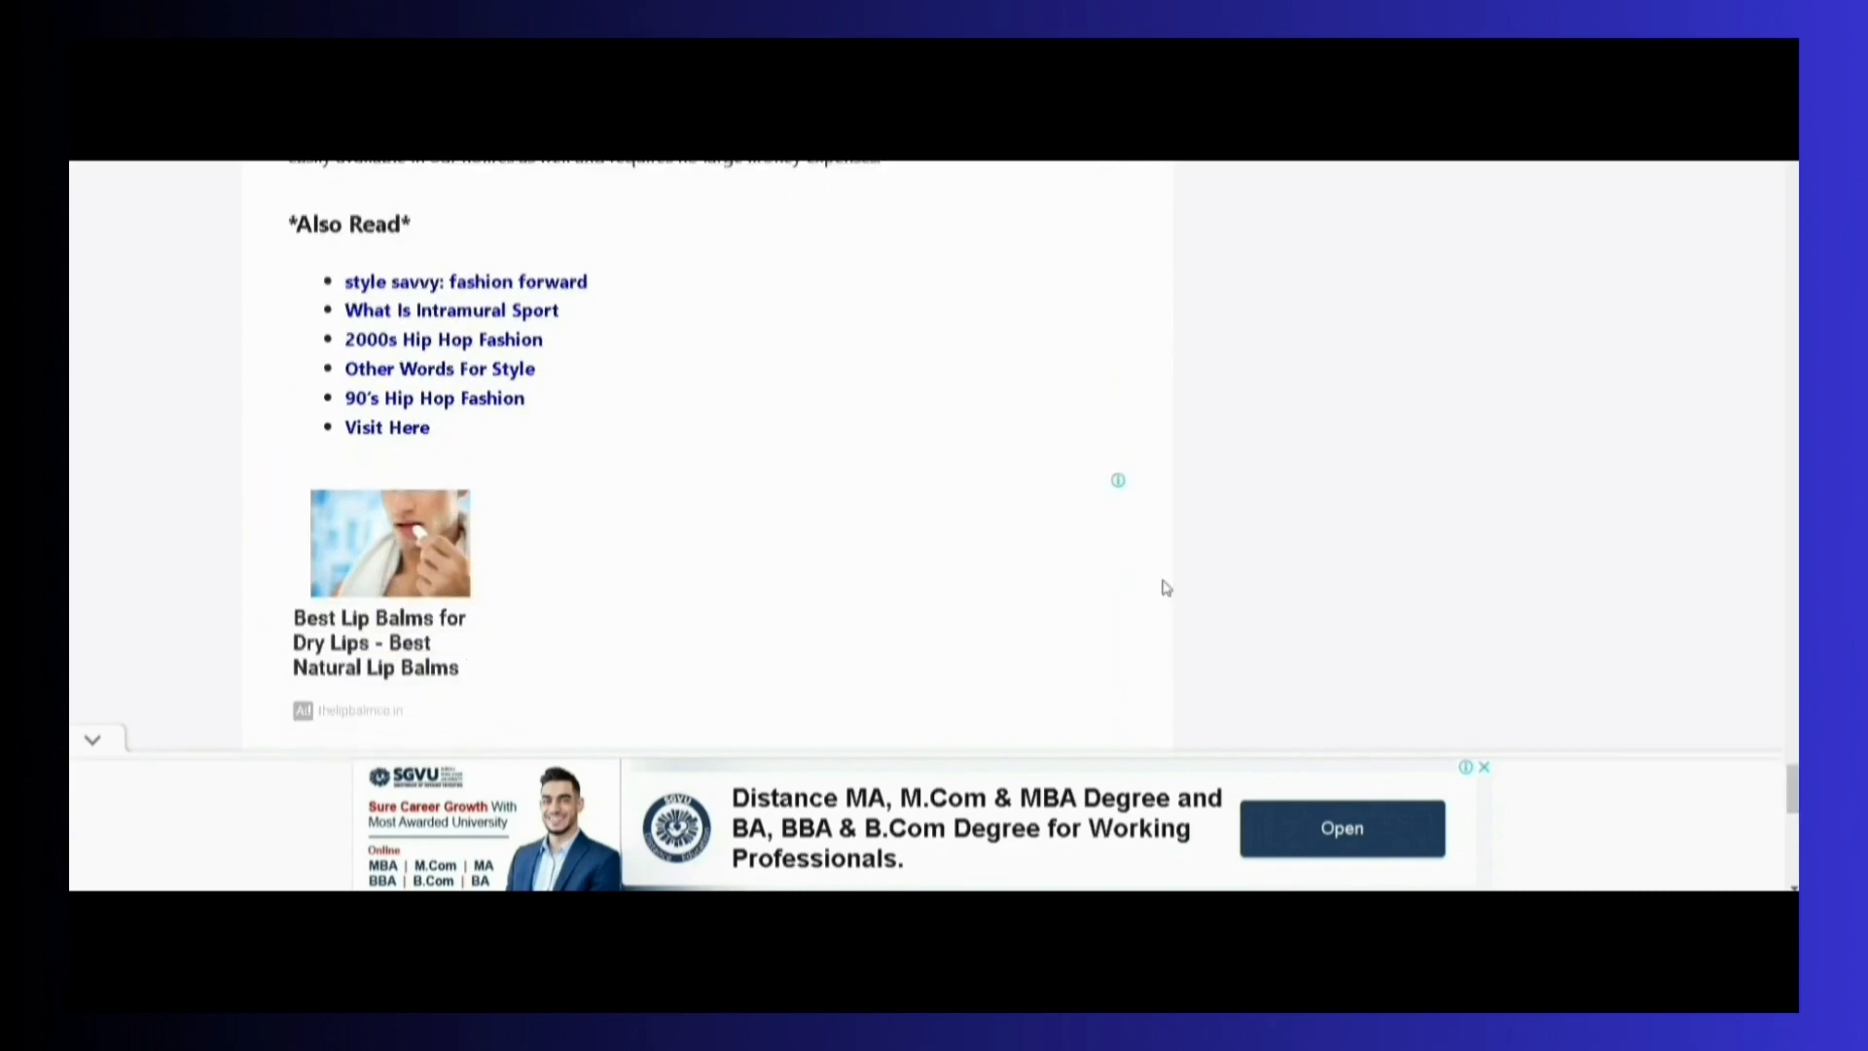
pyautogui.moveTo(1793, 788); pyautogui.dragTo(1673, 504)
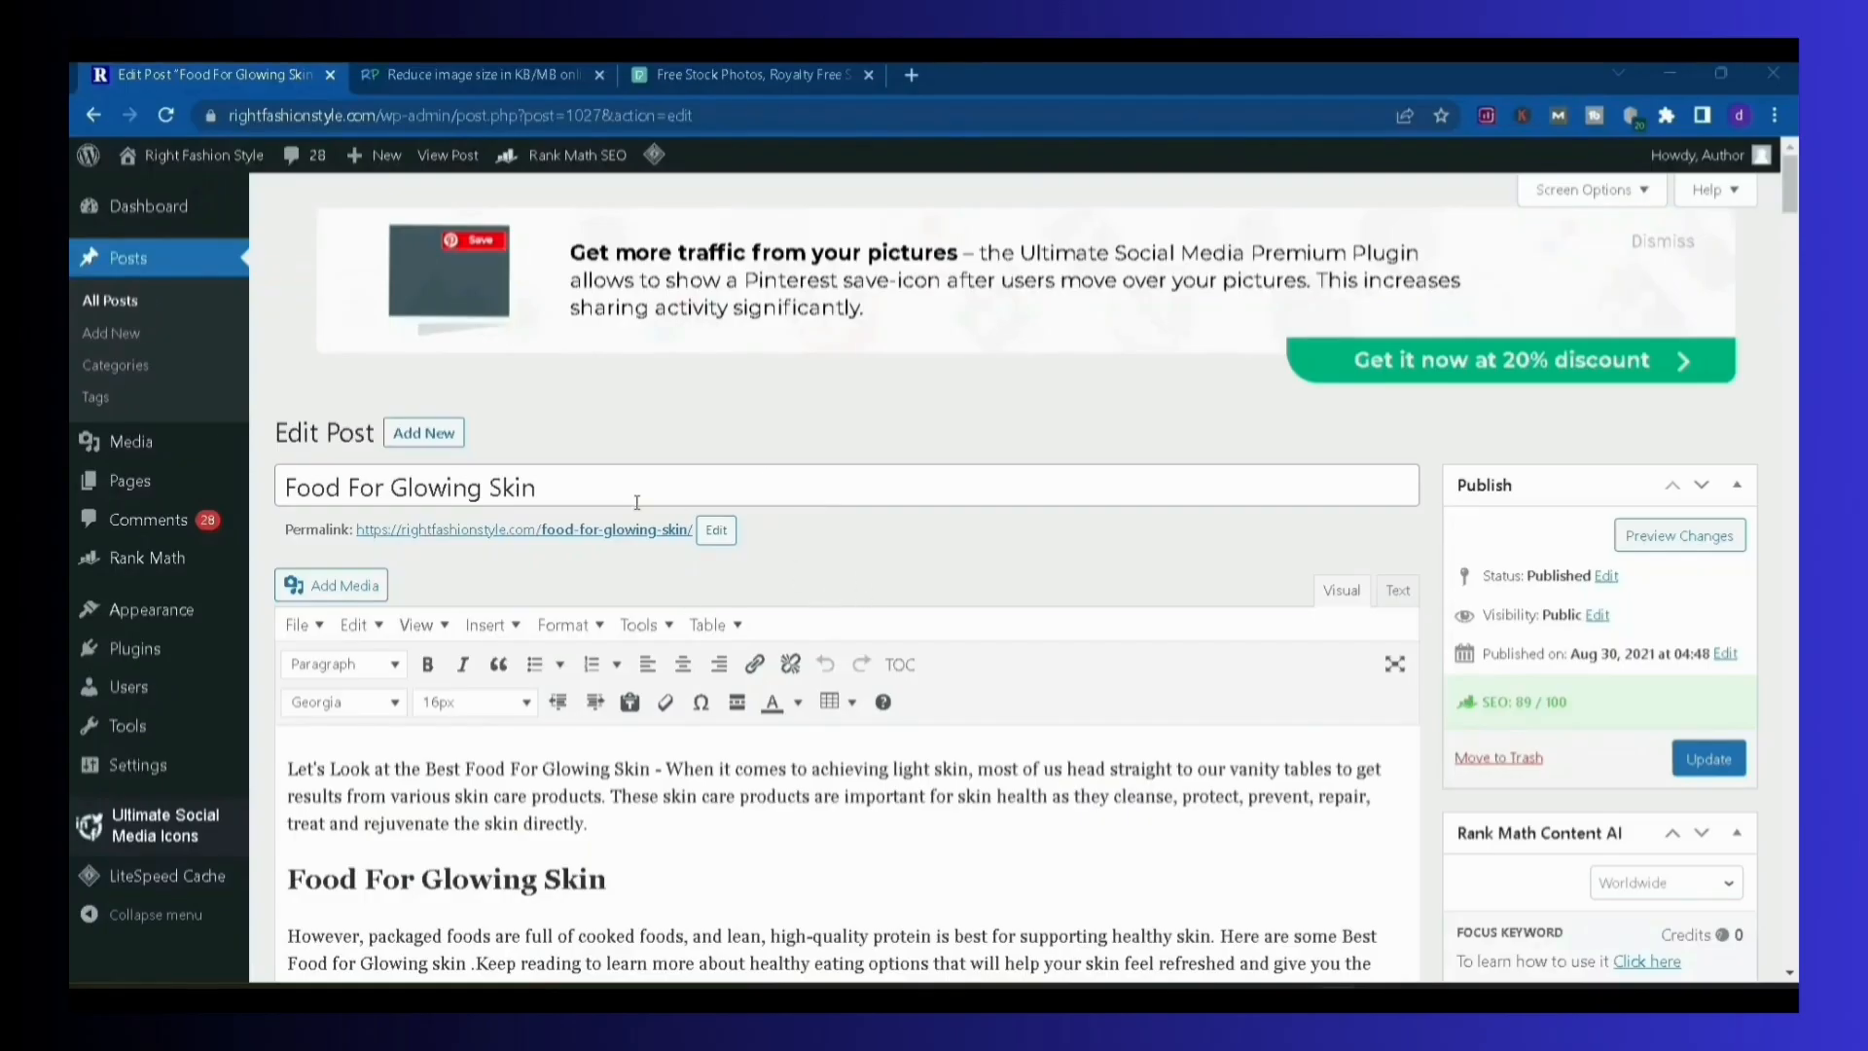
# Examine the post title "Food For Glowing Skin" and the matching keyword phrase in the opening paragraph
pyautogui.moveTo(556, 487); pyautogui.dragTo(293, 487)
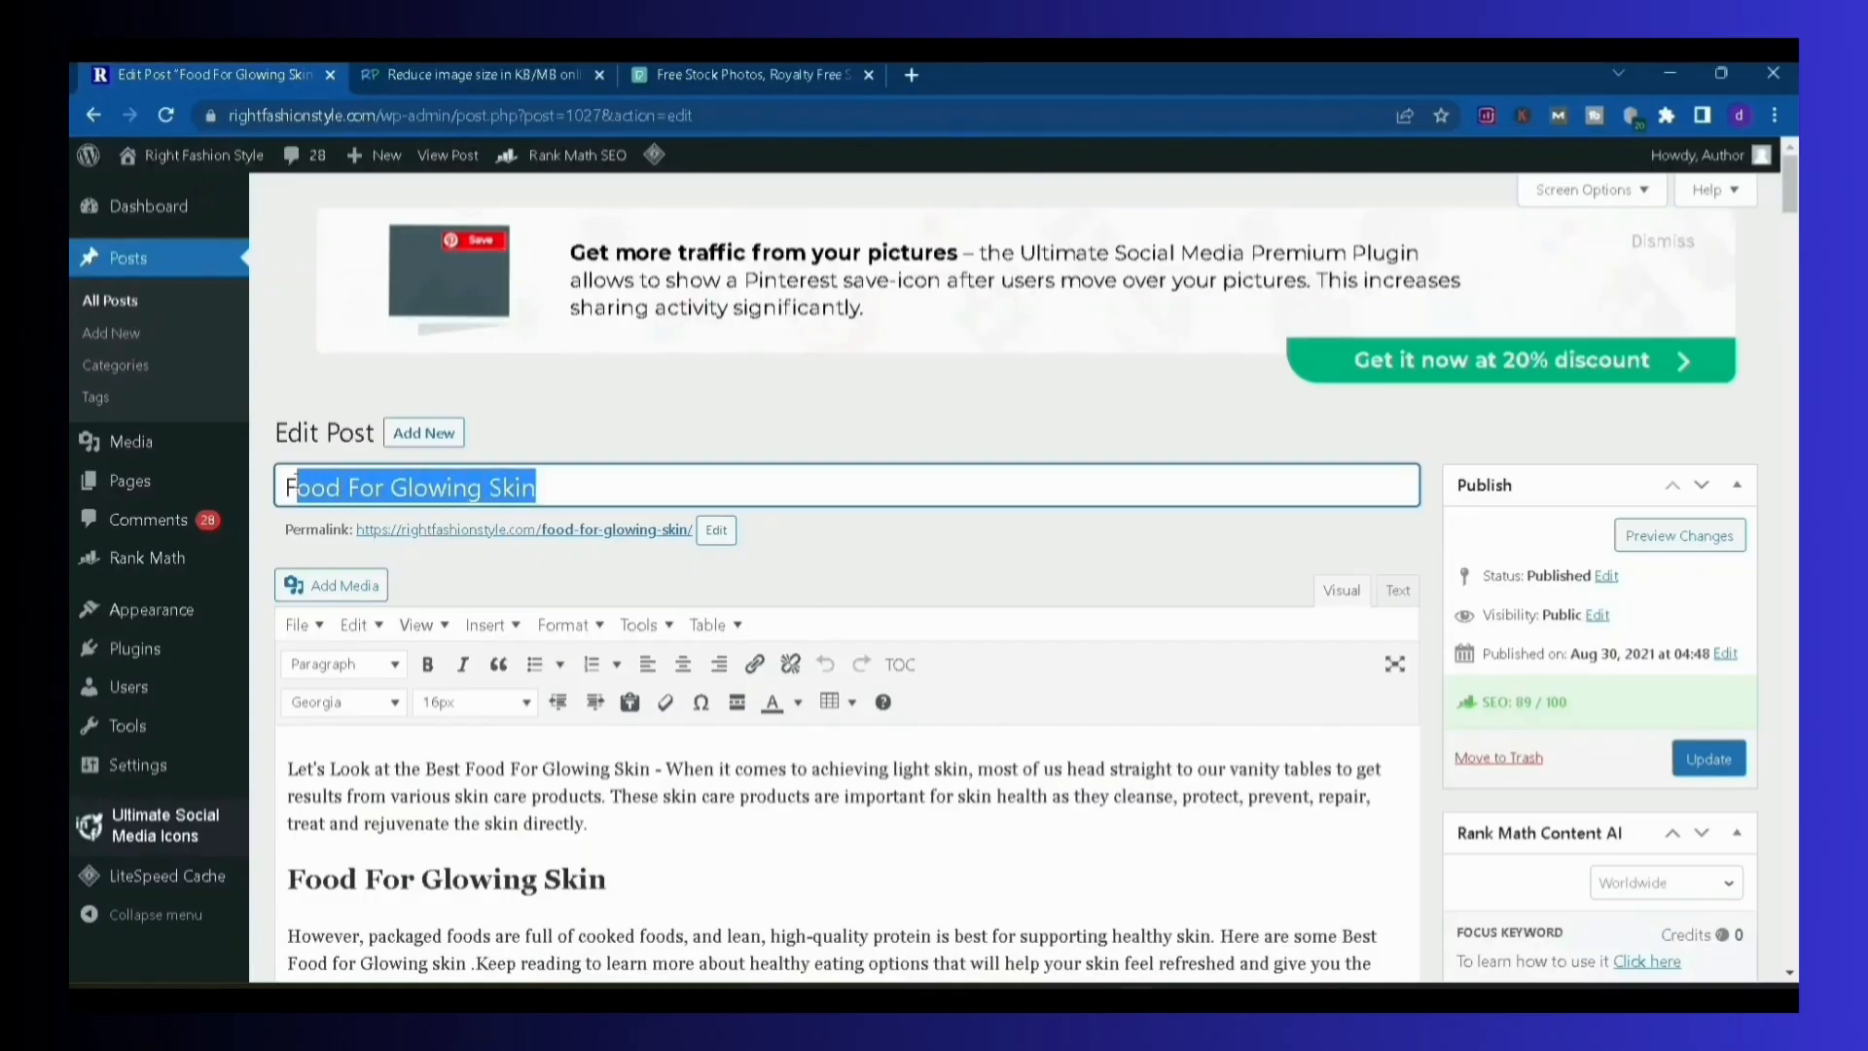
pyautogui.click(628, 490)
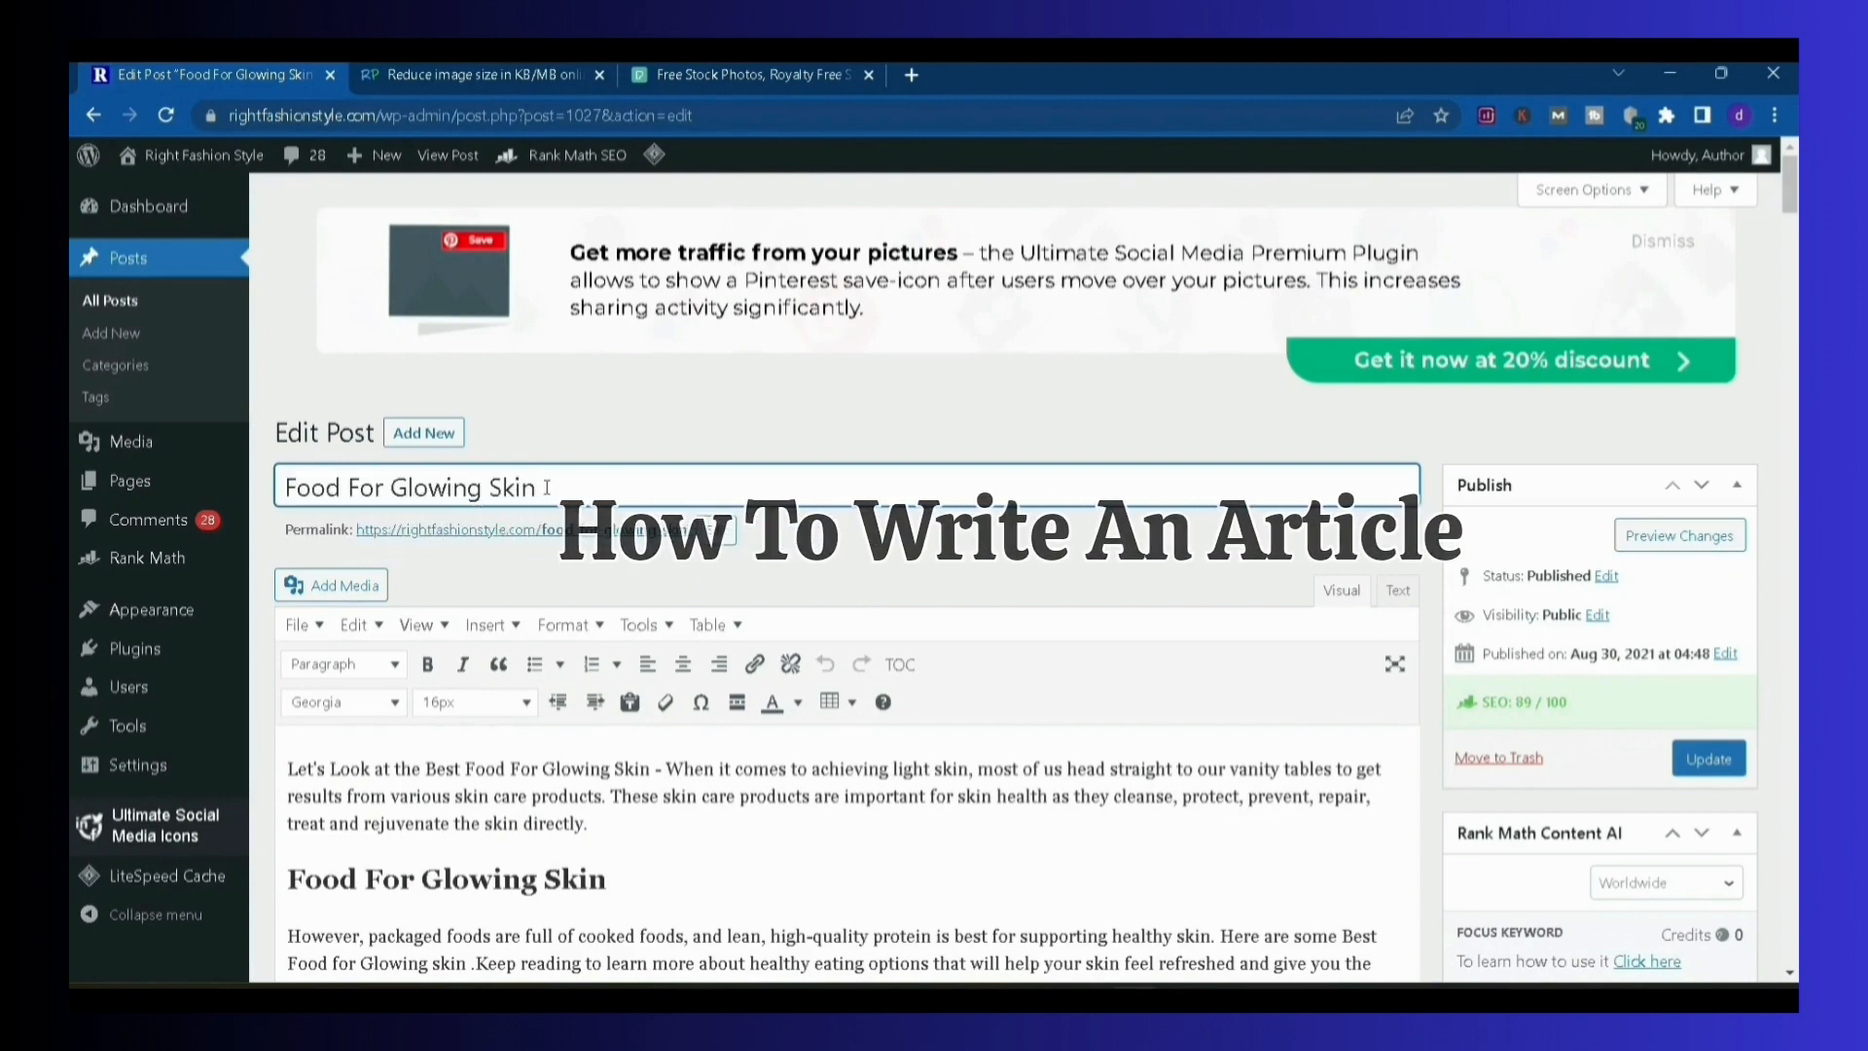
pyautogui.moveTo(545, 489); pyautogui.dragTo(345, 485)
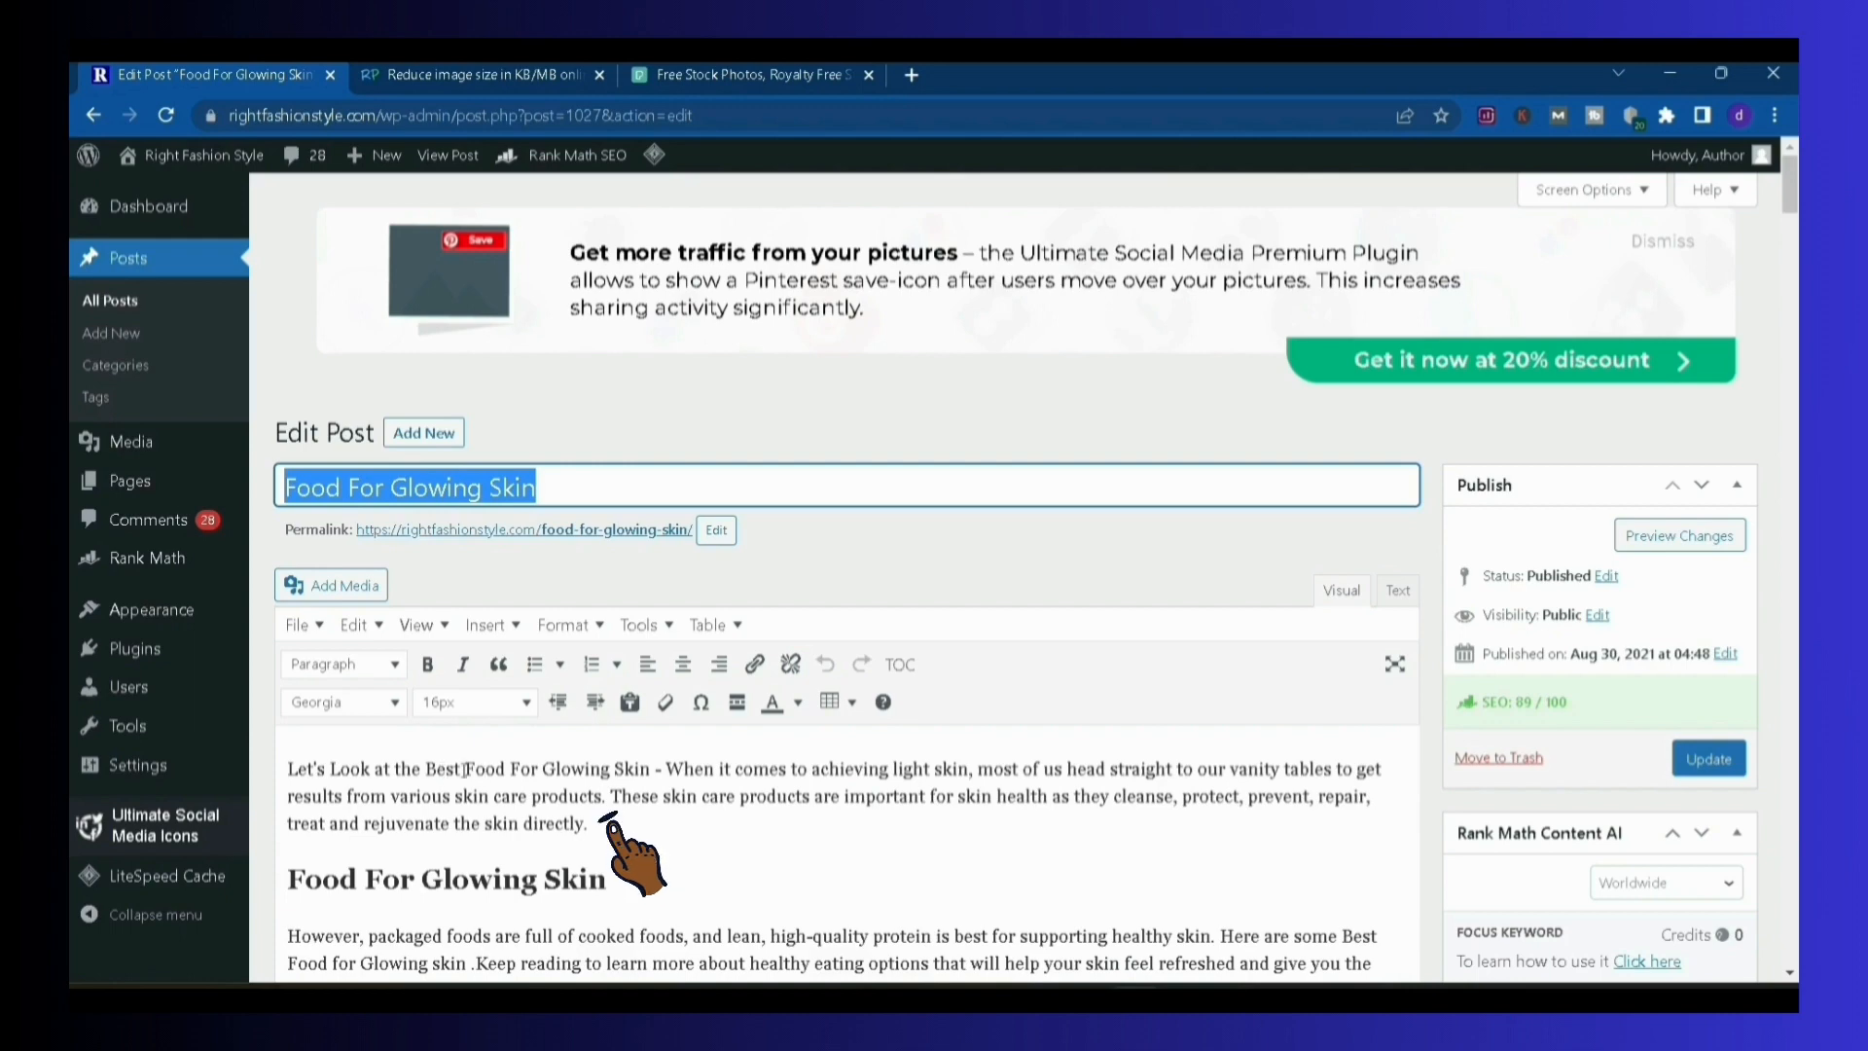
pyautogui.moveTo(425, 769); pyautogui.dragTo(642, 778)
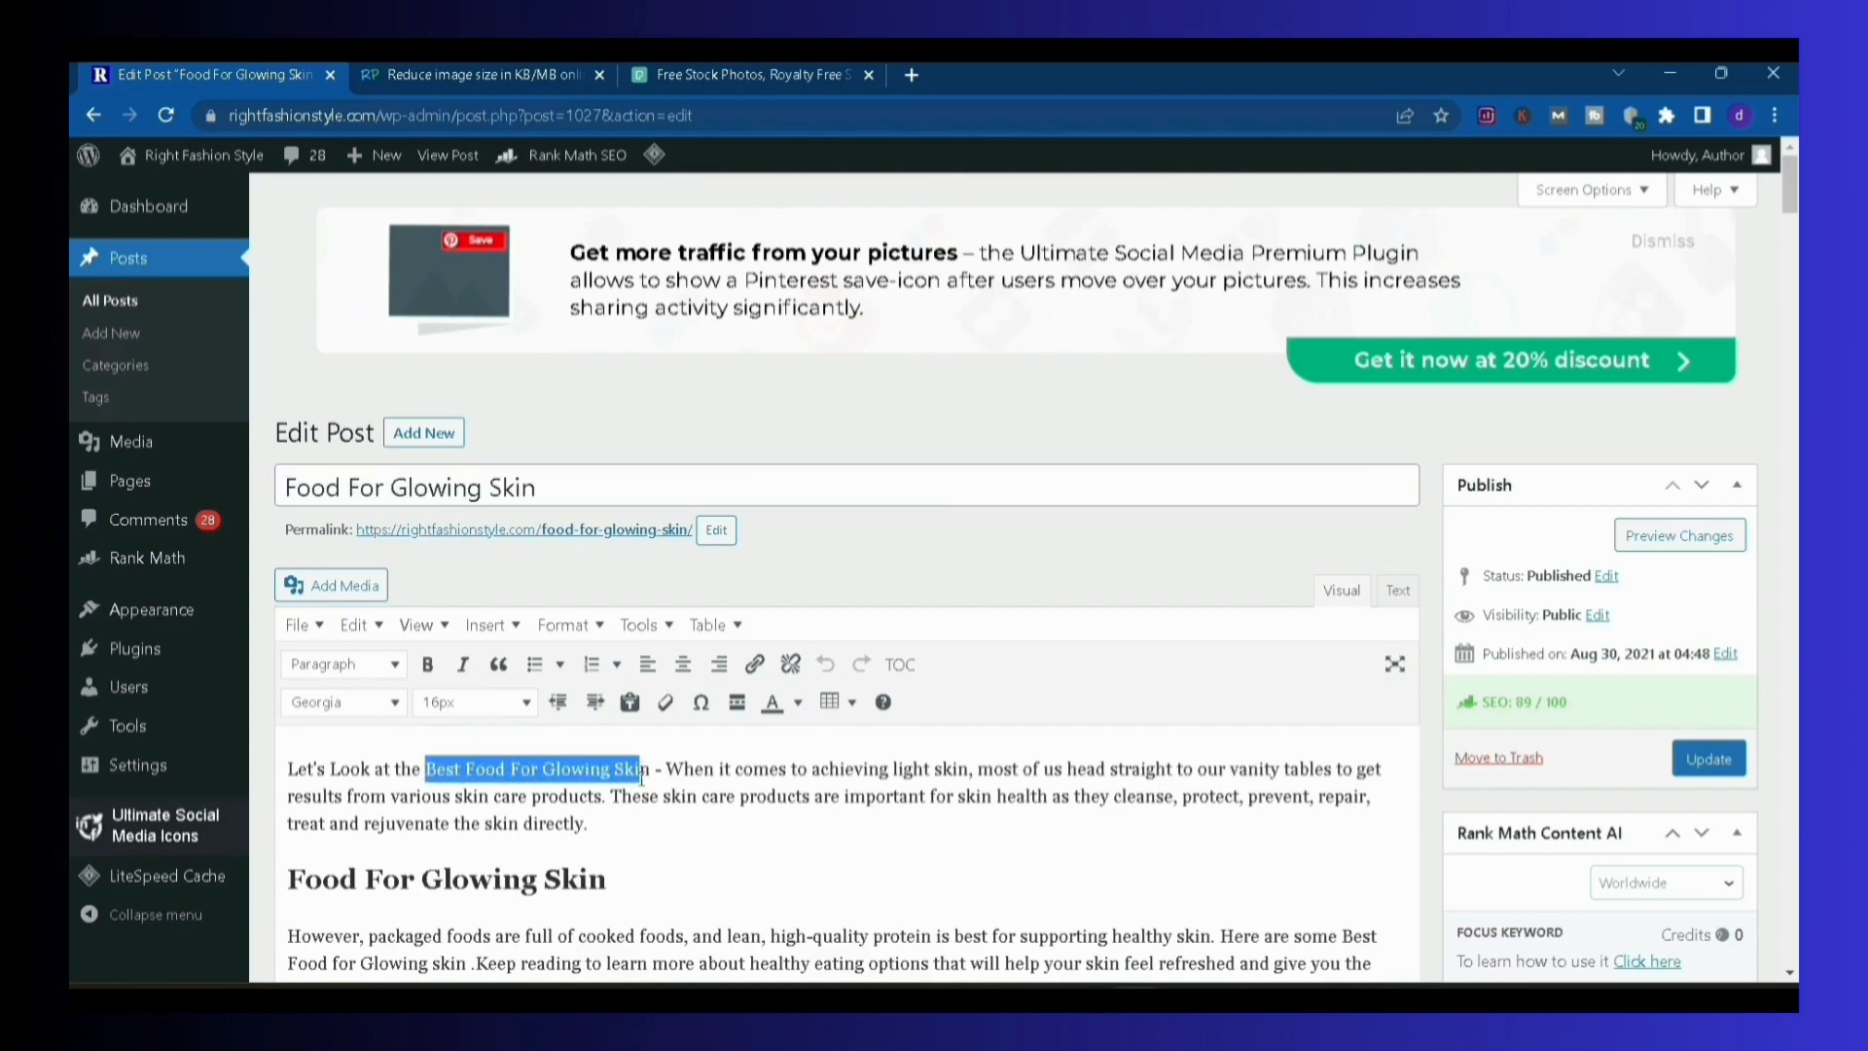
pyautogui.click(877, 746)
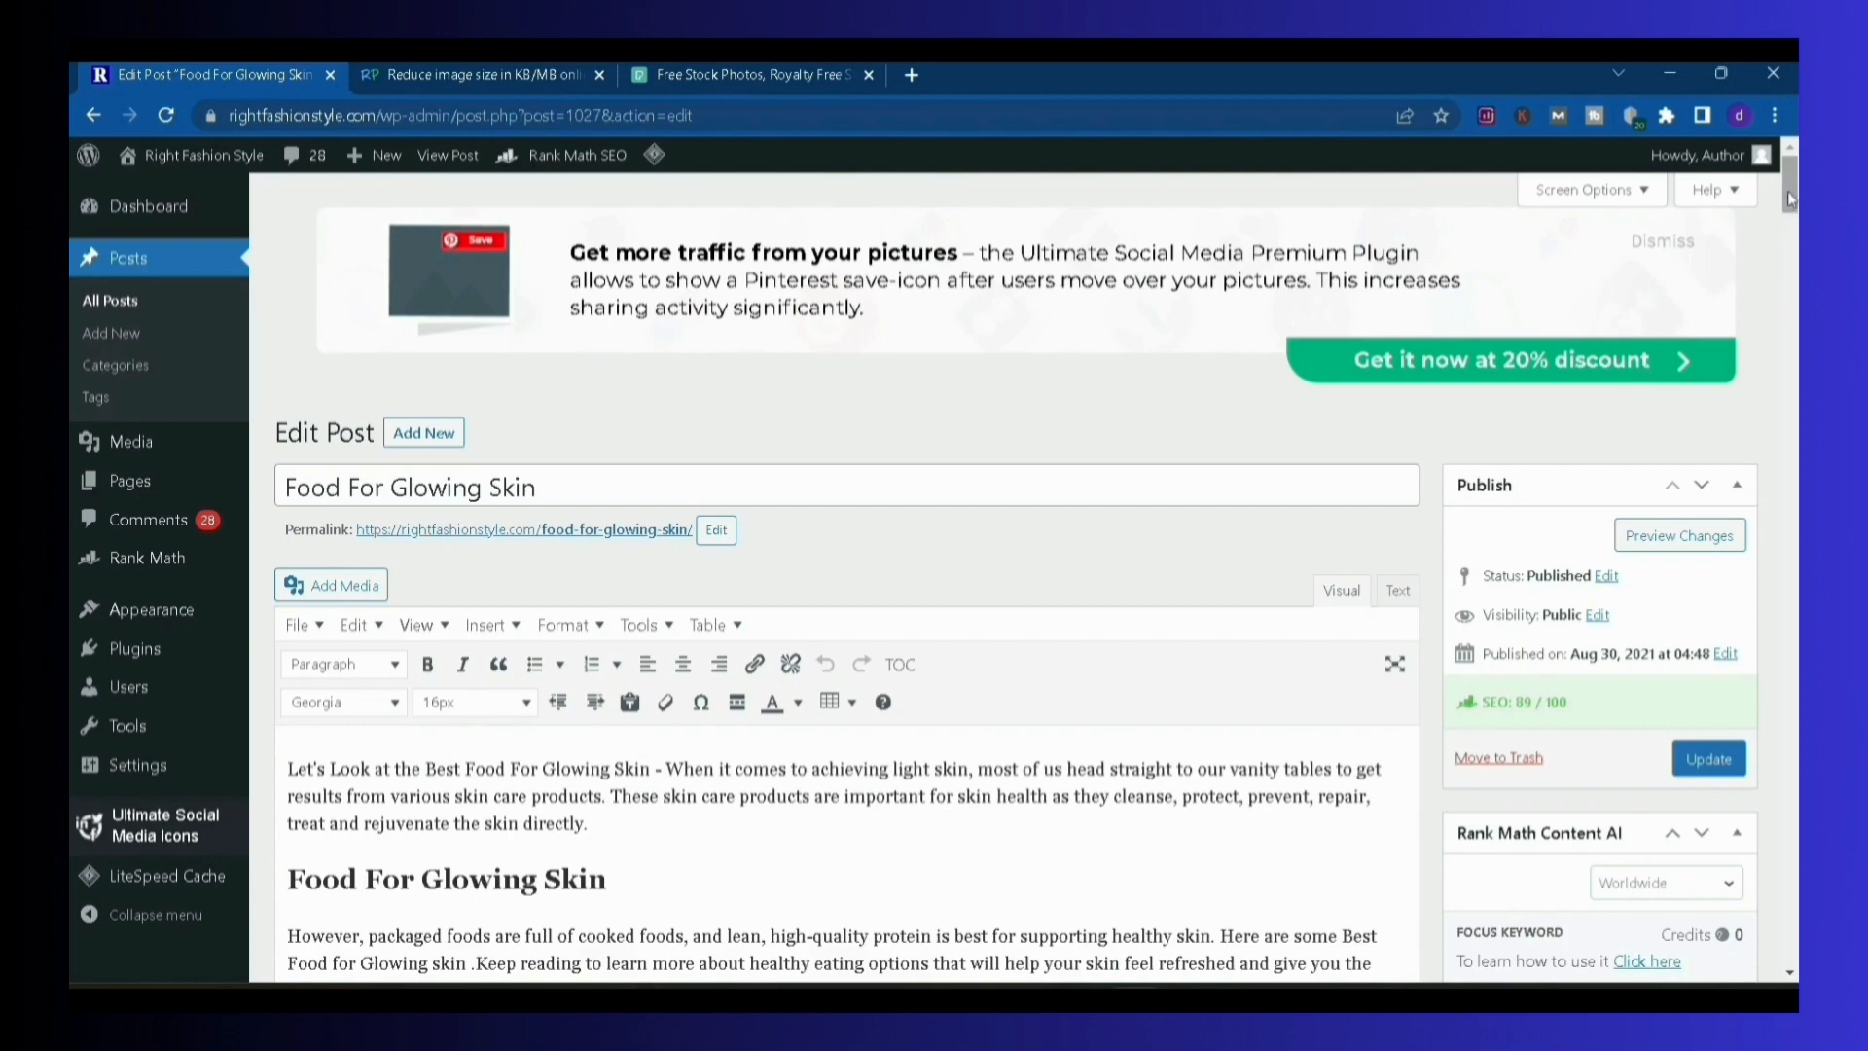
# Review the introduction paragraph and check the heading style and font size of the "Food For Glowing Skin" subheading
pyautogui.scroll(-4, 1791, 198)
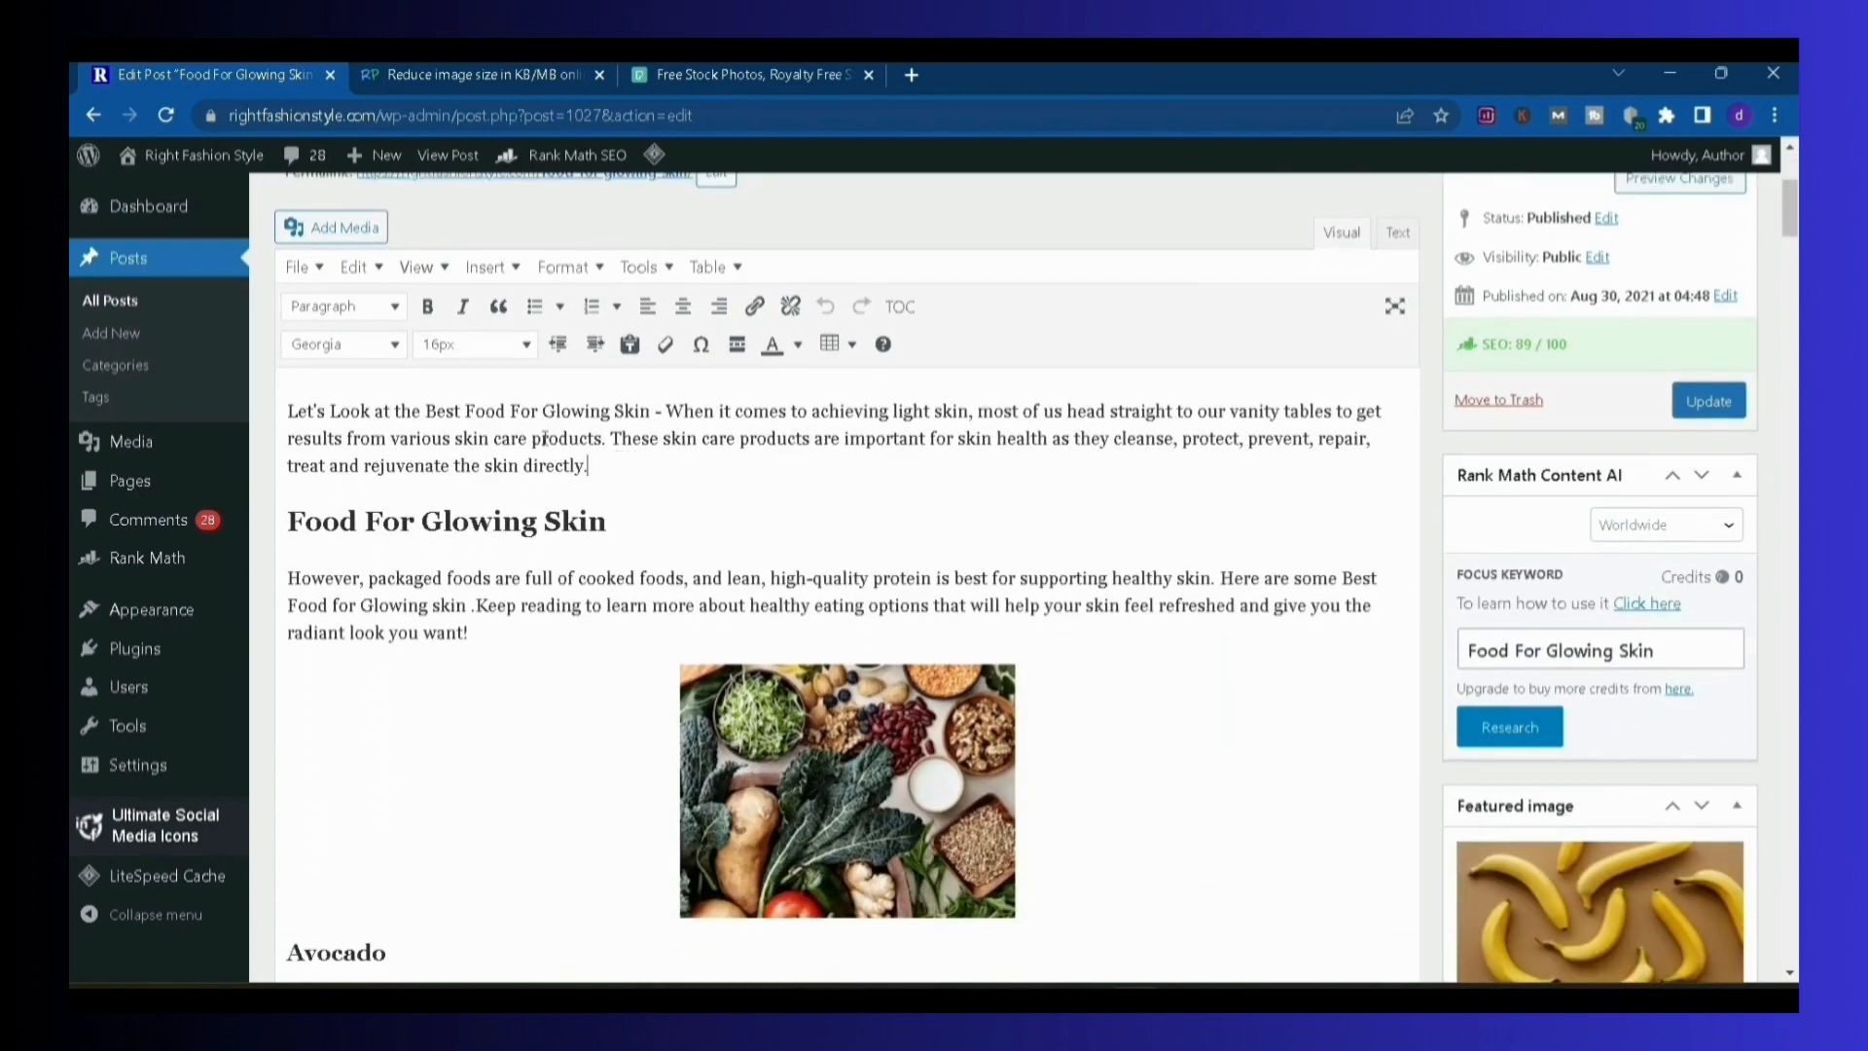
pyautogui.keyDown('shift'); pyautogui.click(461, 413); pyautogui.keyUp('shift')
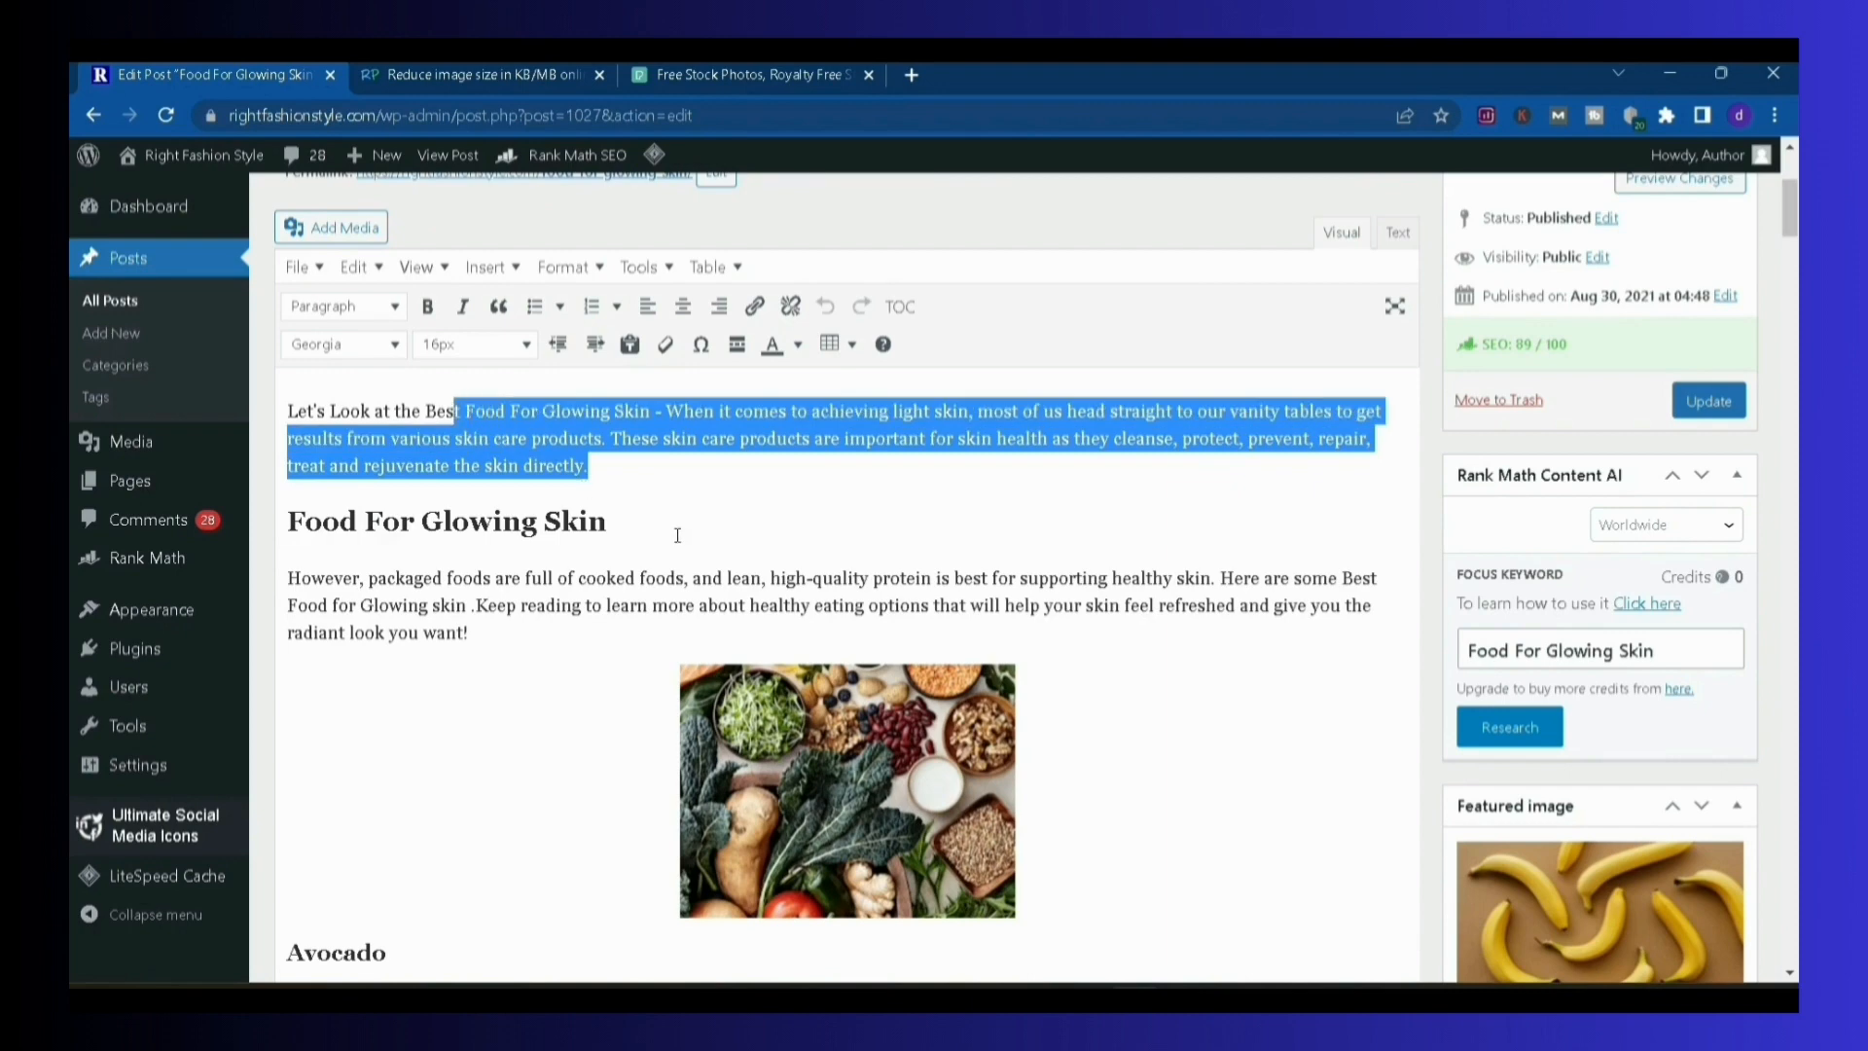
pyautogui.click(618, 525)
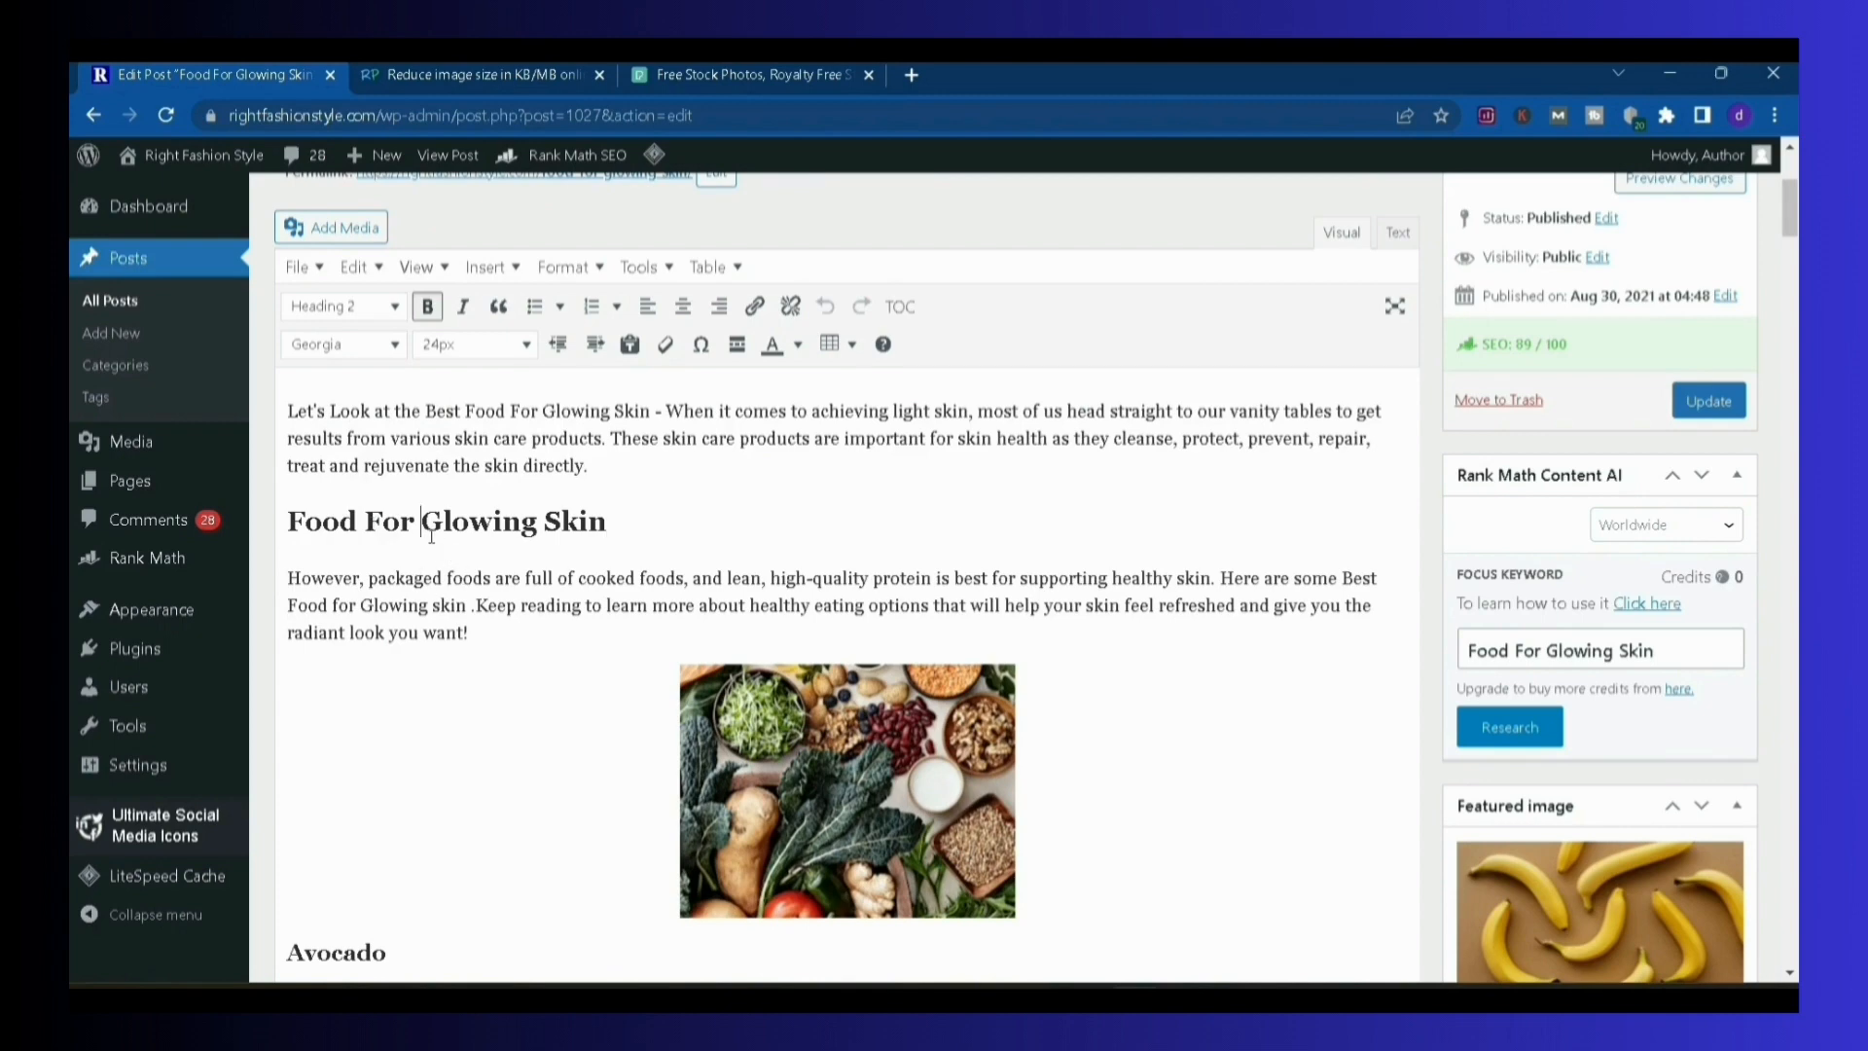
pyautogui.moveTo(432, 533); pyautogui.dragTo(607, 530)
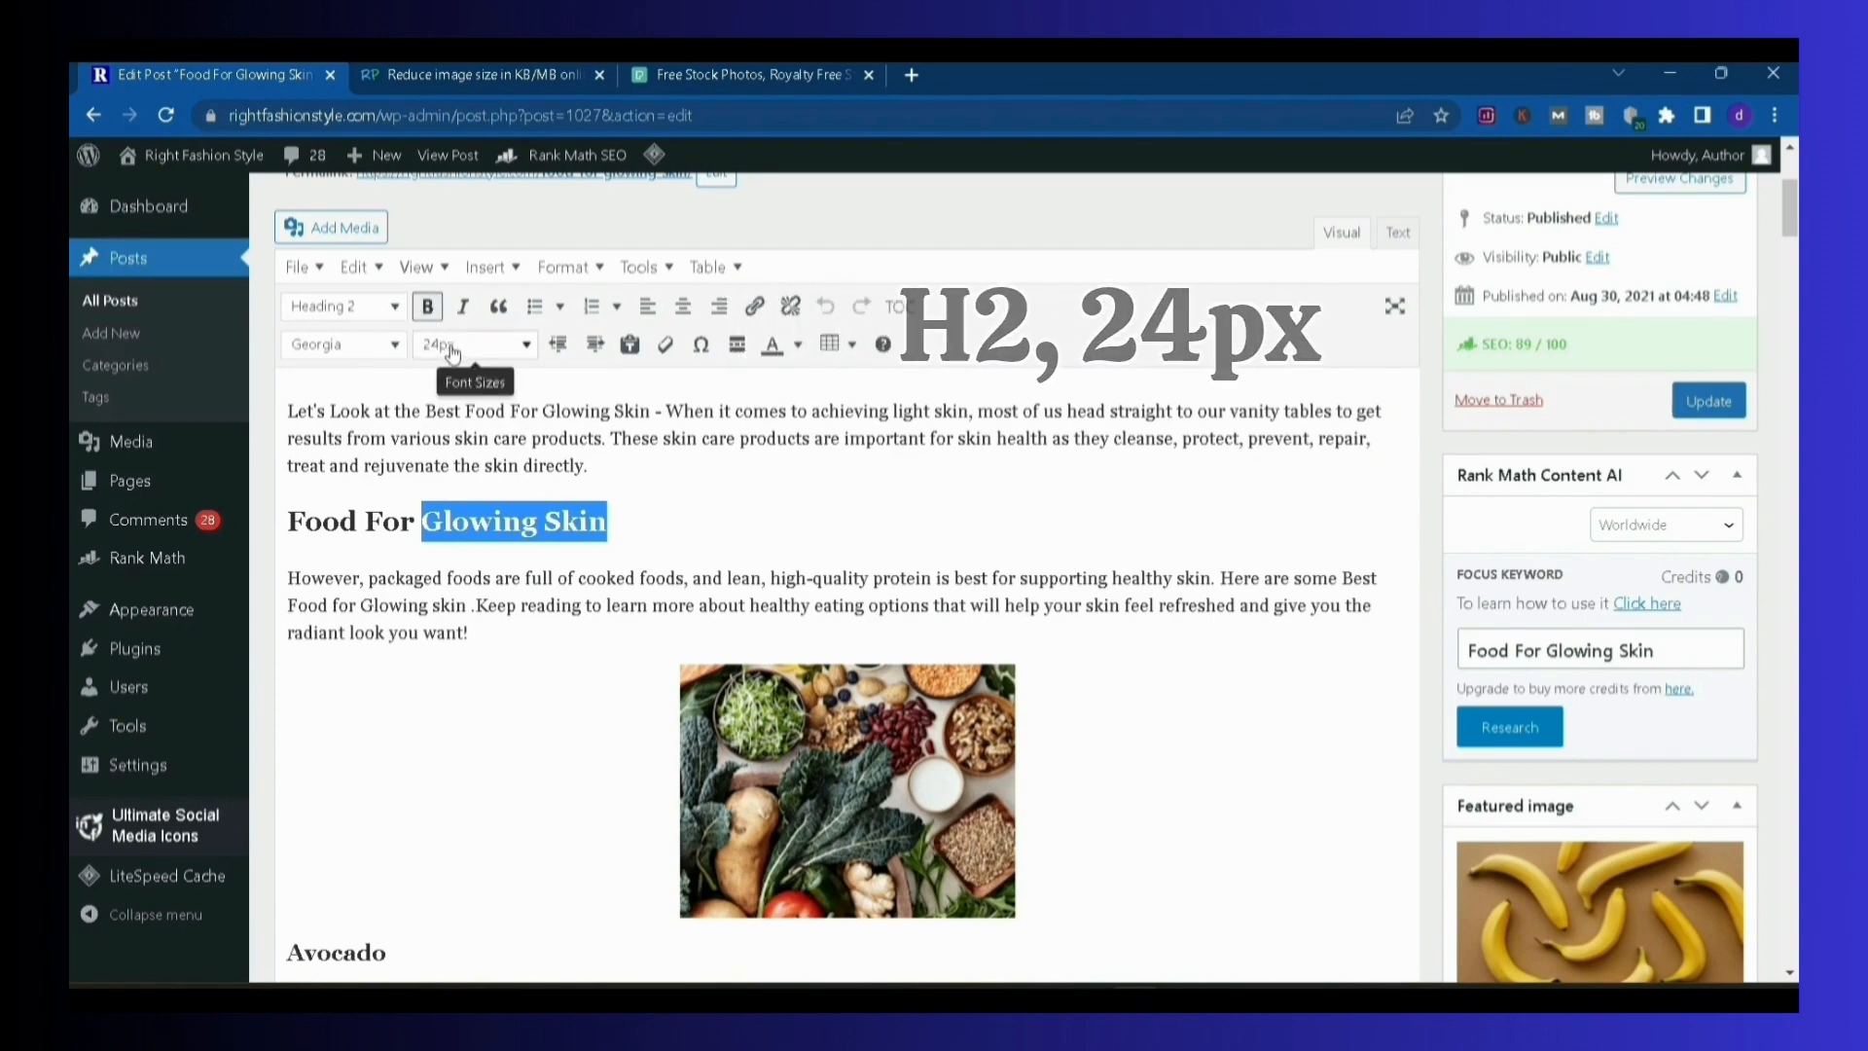
pyautogui.click(723, 505)
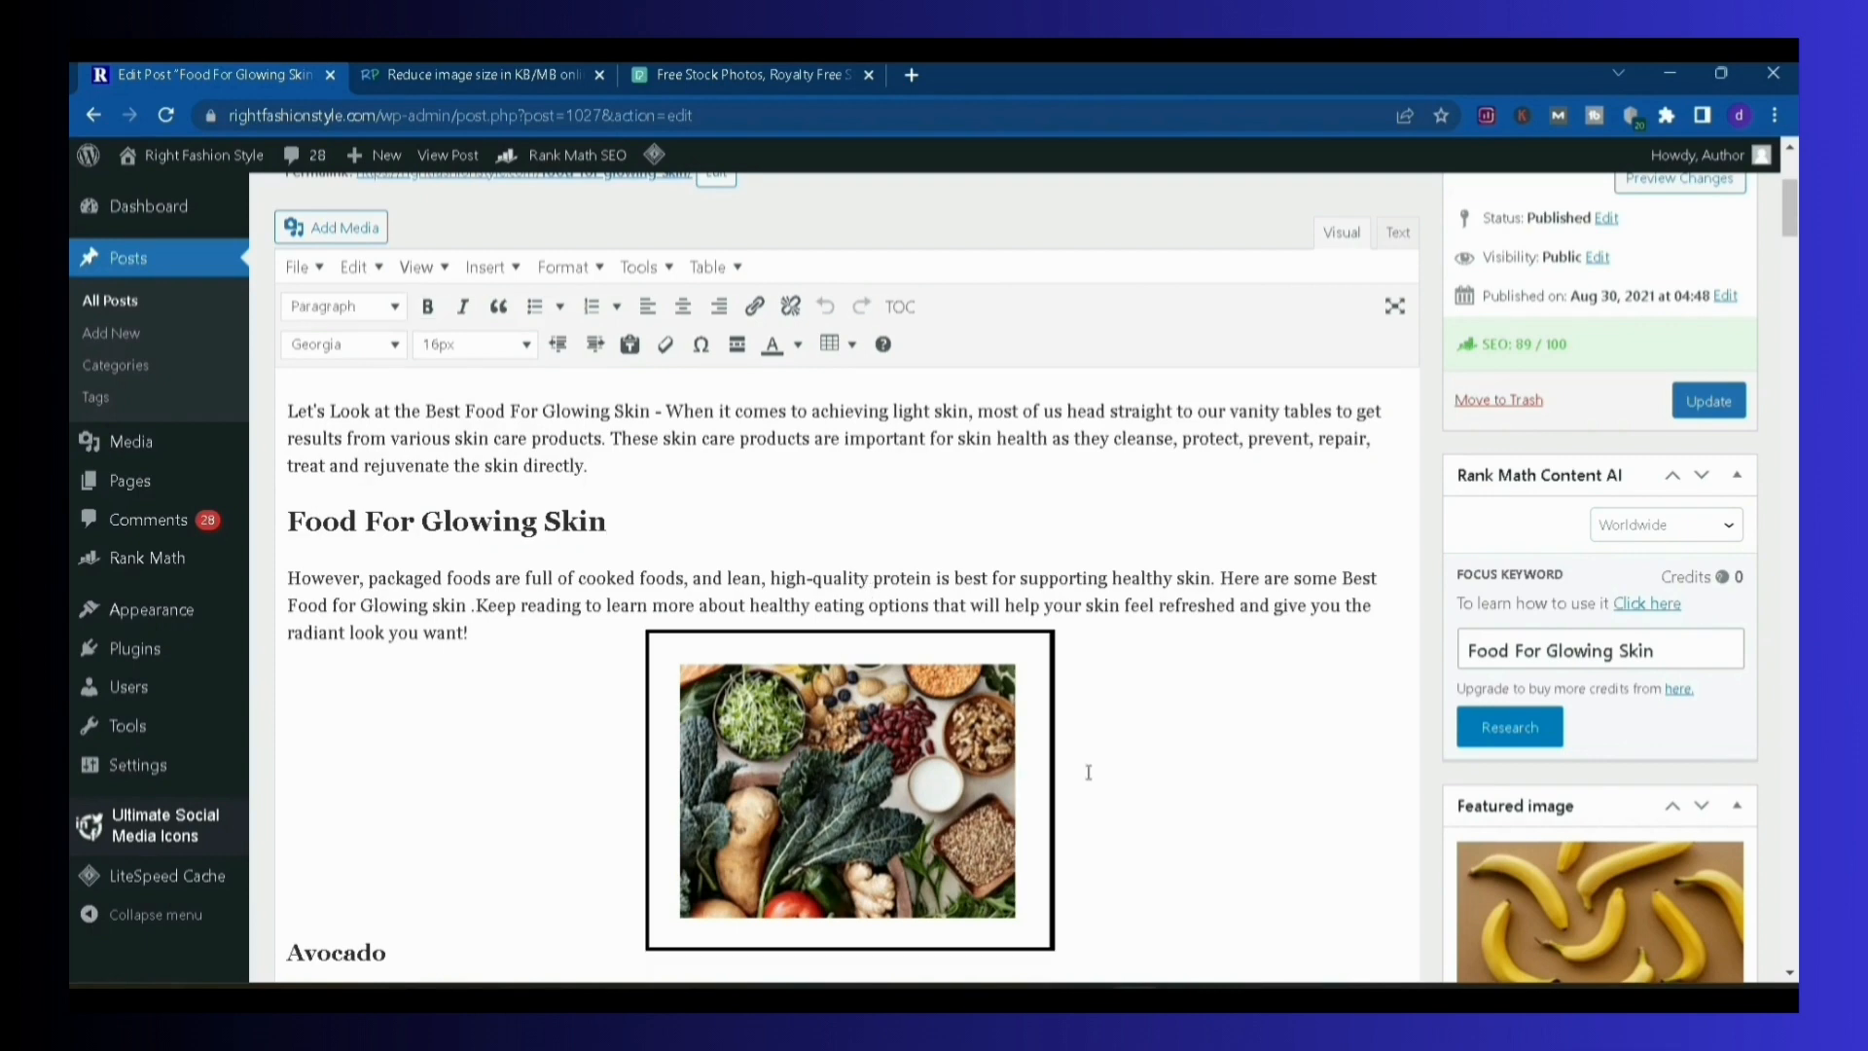
# Inspect the image under the main subheading and the Avocado and Walnuts sections, including the linked "Tweet This" line
pyautogui.click(714, 736)
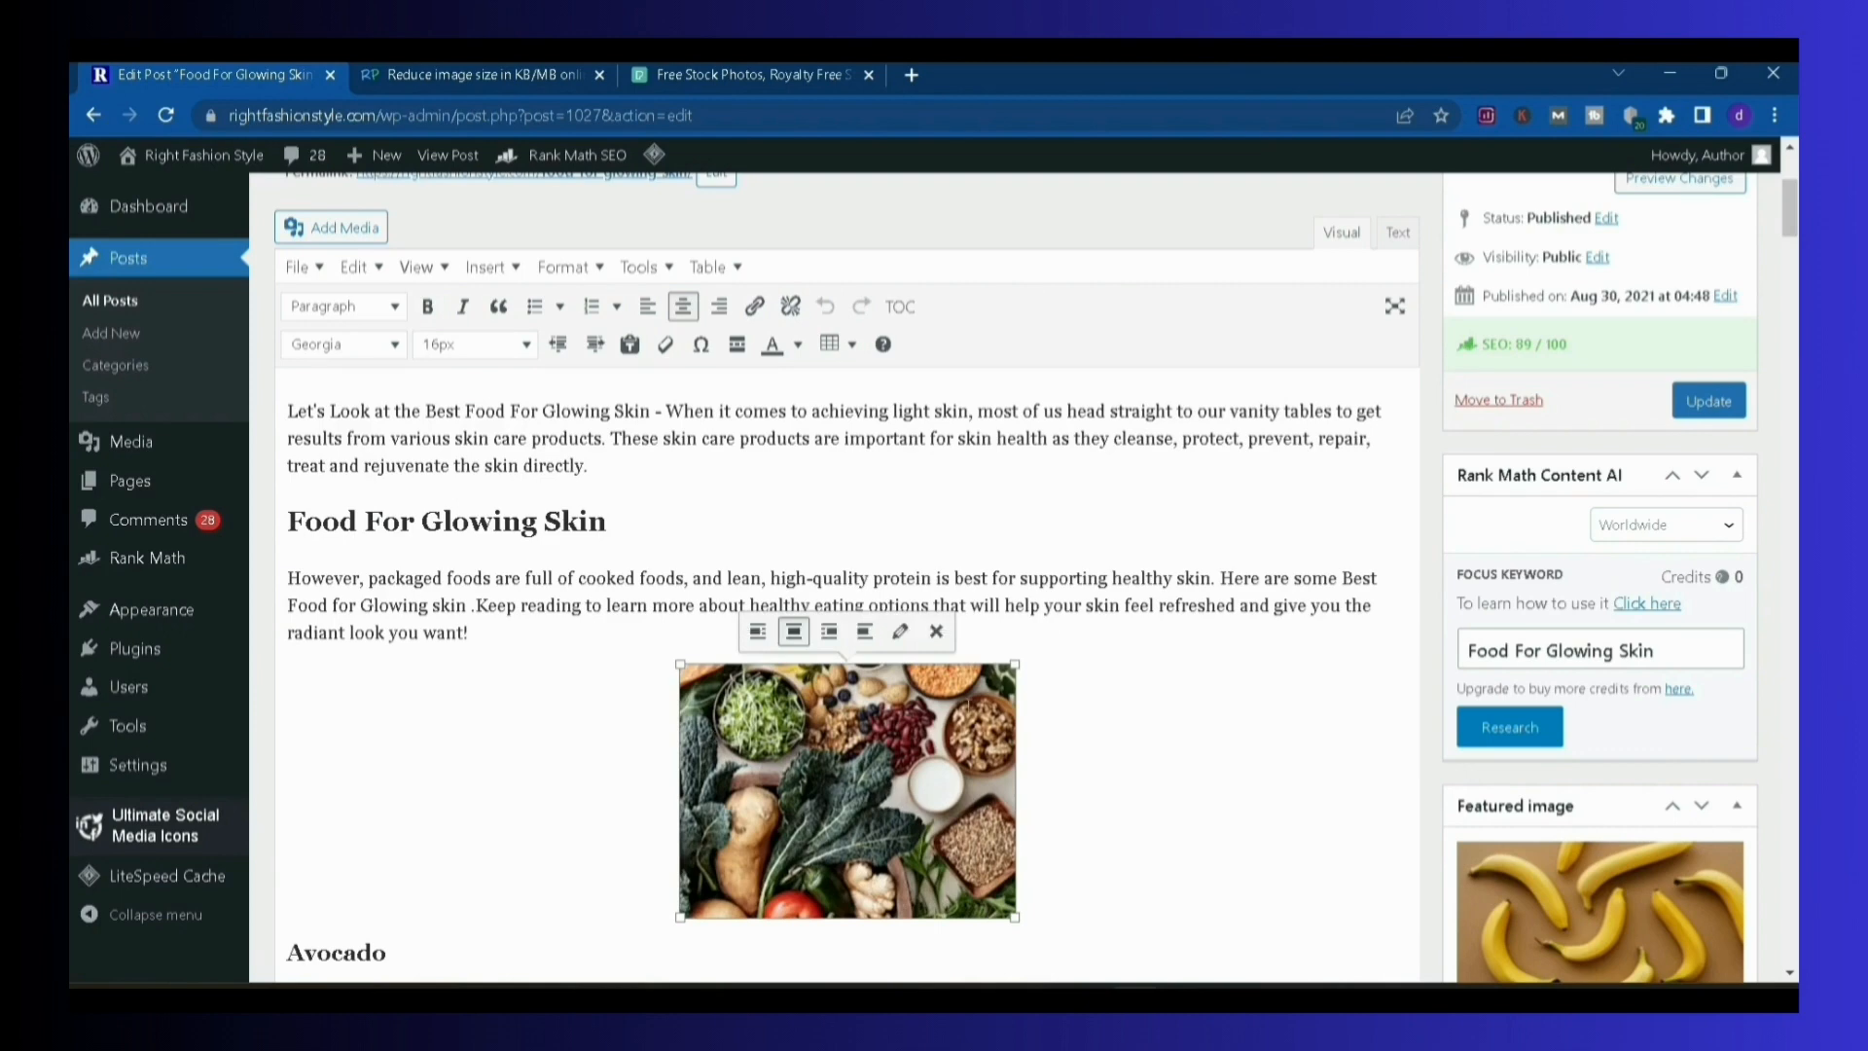
pyautogui.click(1119, 623)
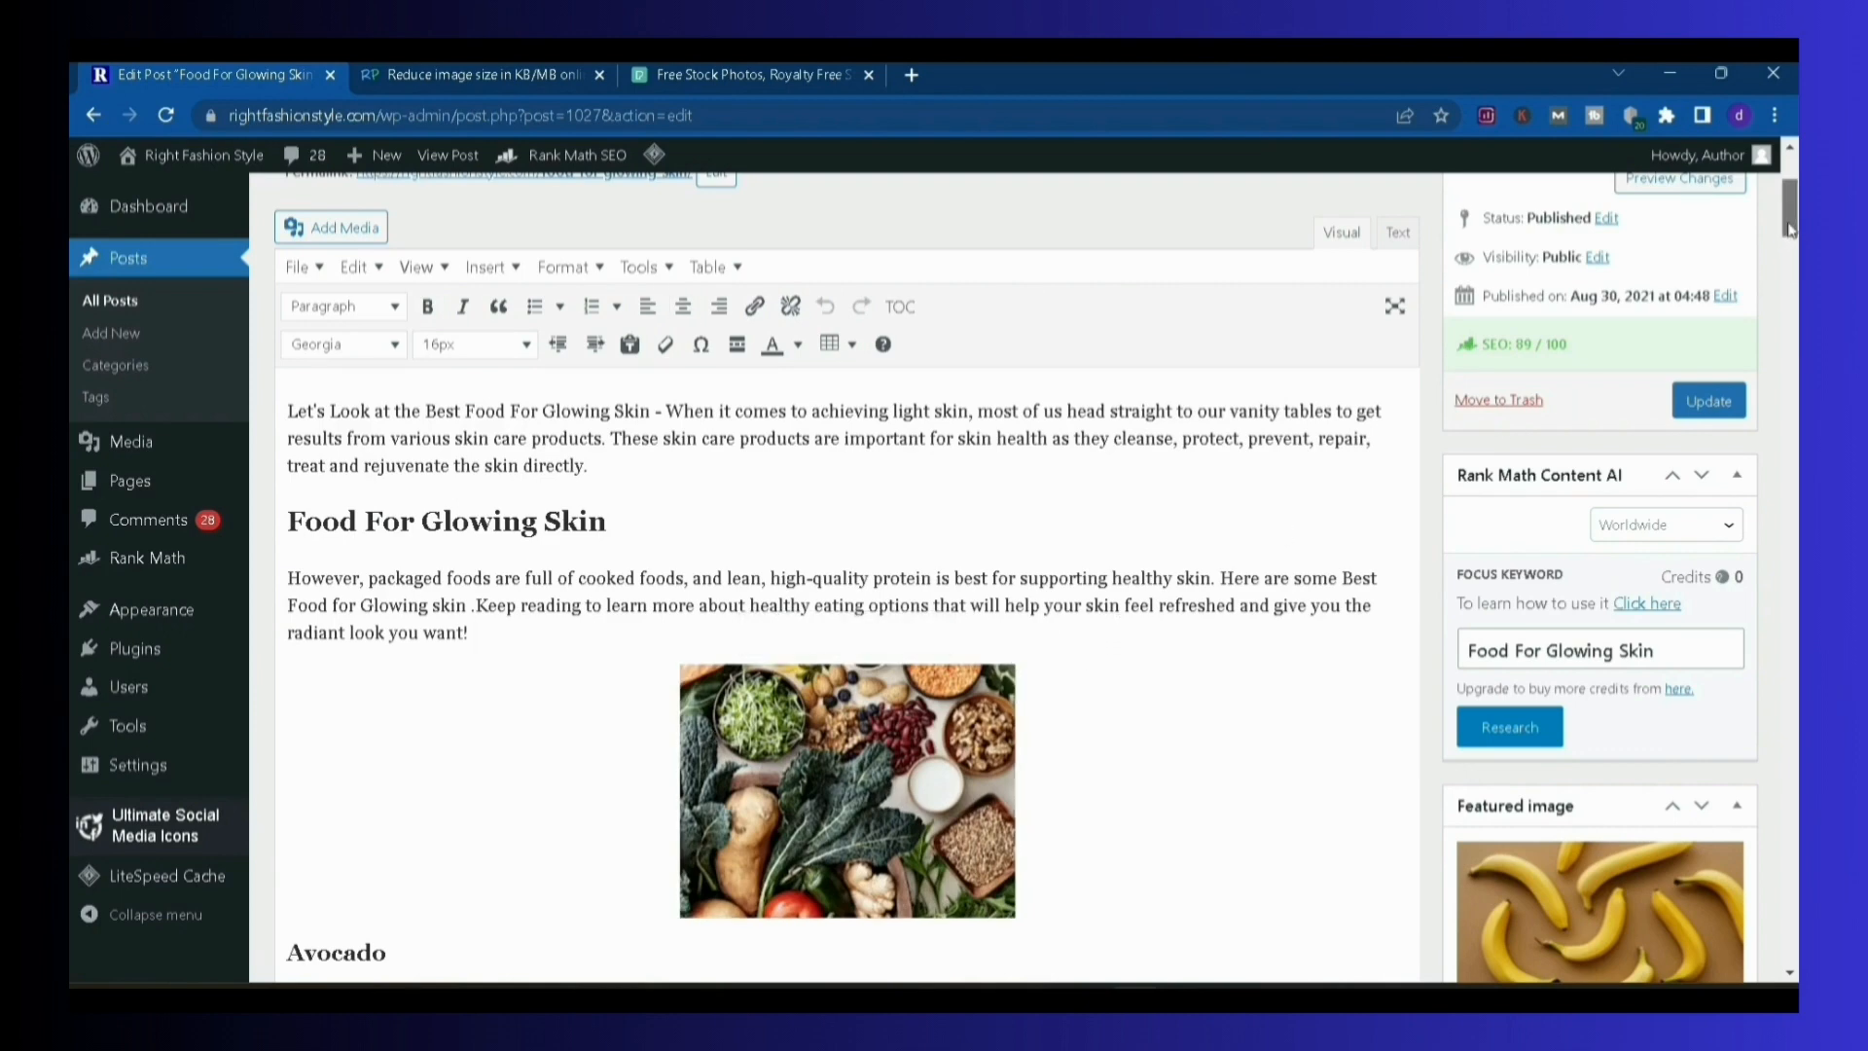
pyautogui.moveTo(1789, 230); pyautogui.dragTo(1760, 264)
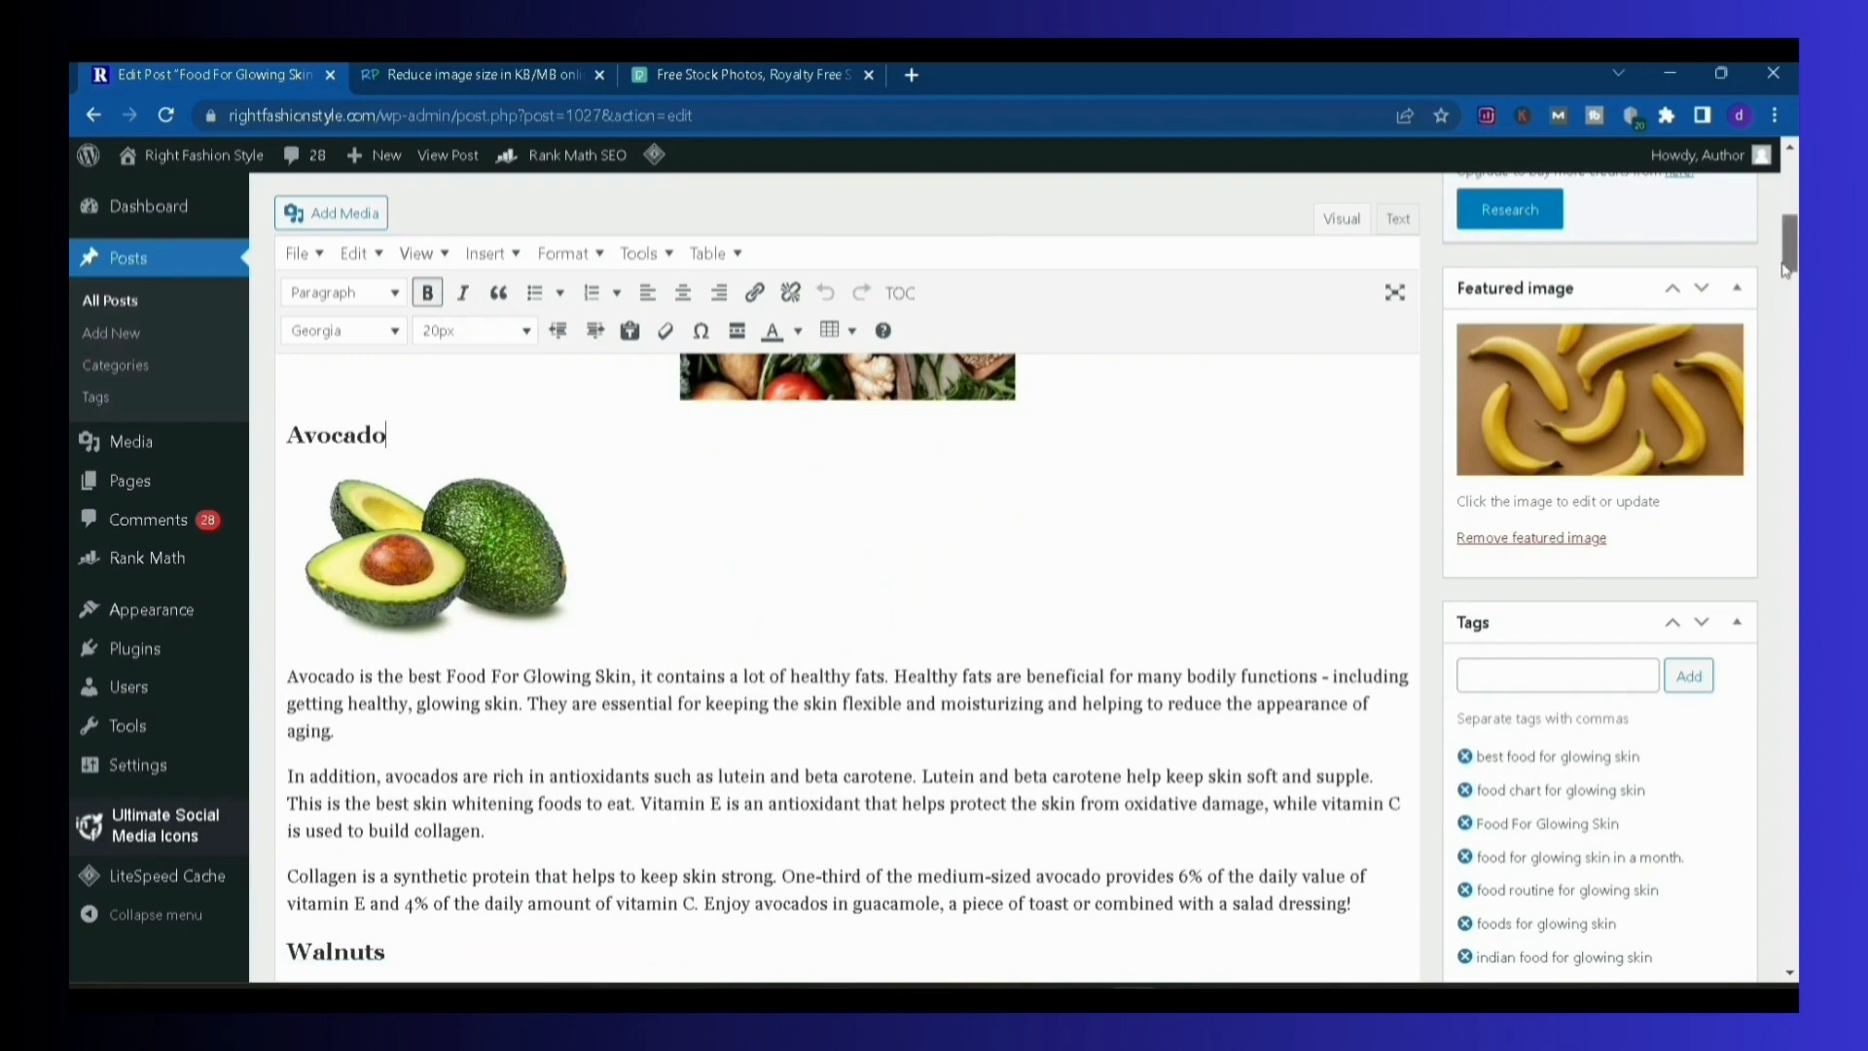
pyautogui.moveTo(1780, 291); pyautogui.dragTo(1694, 302)
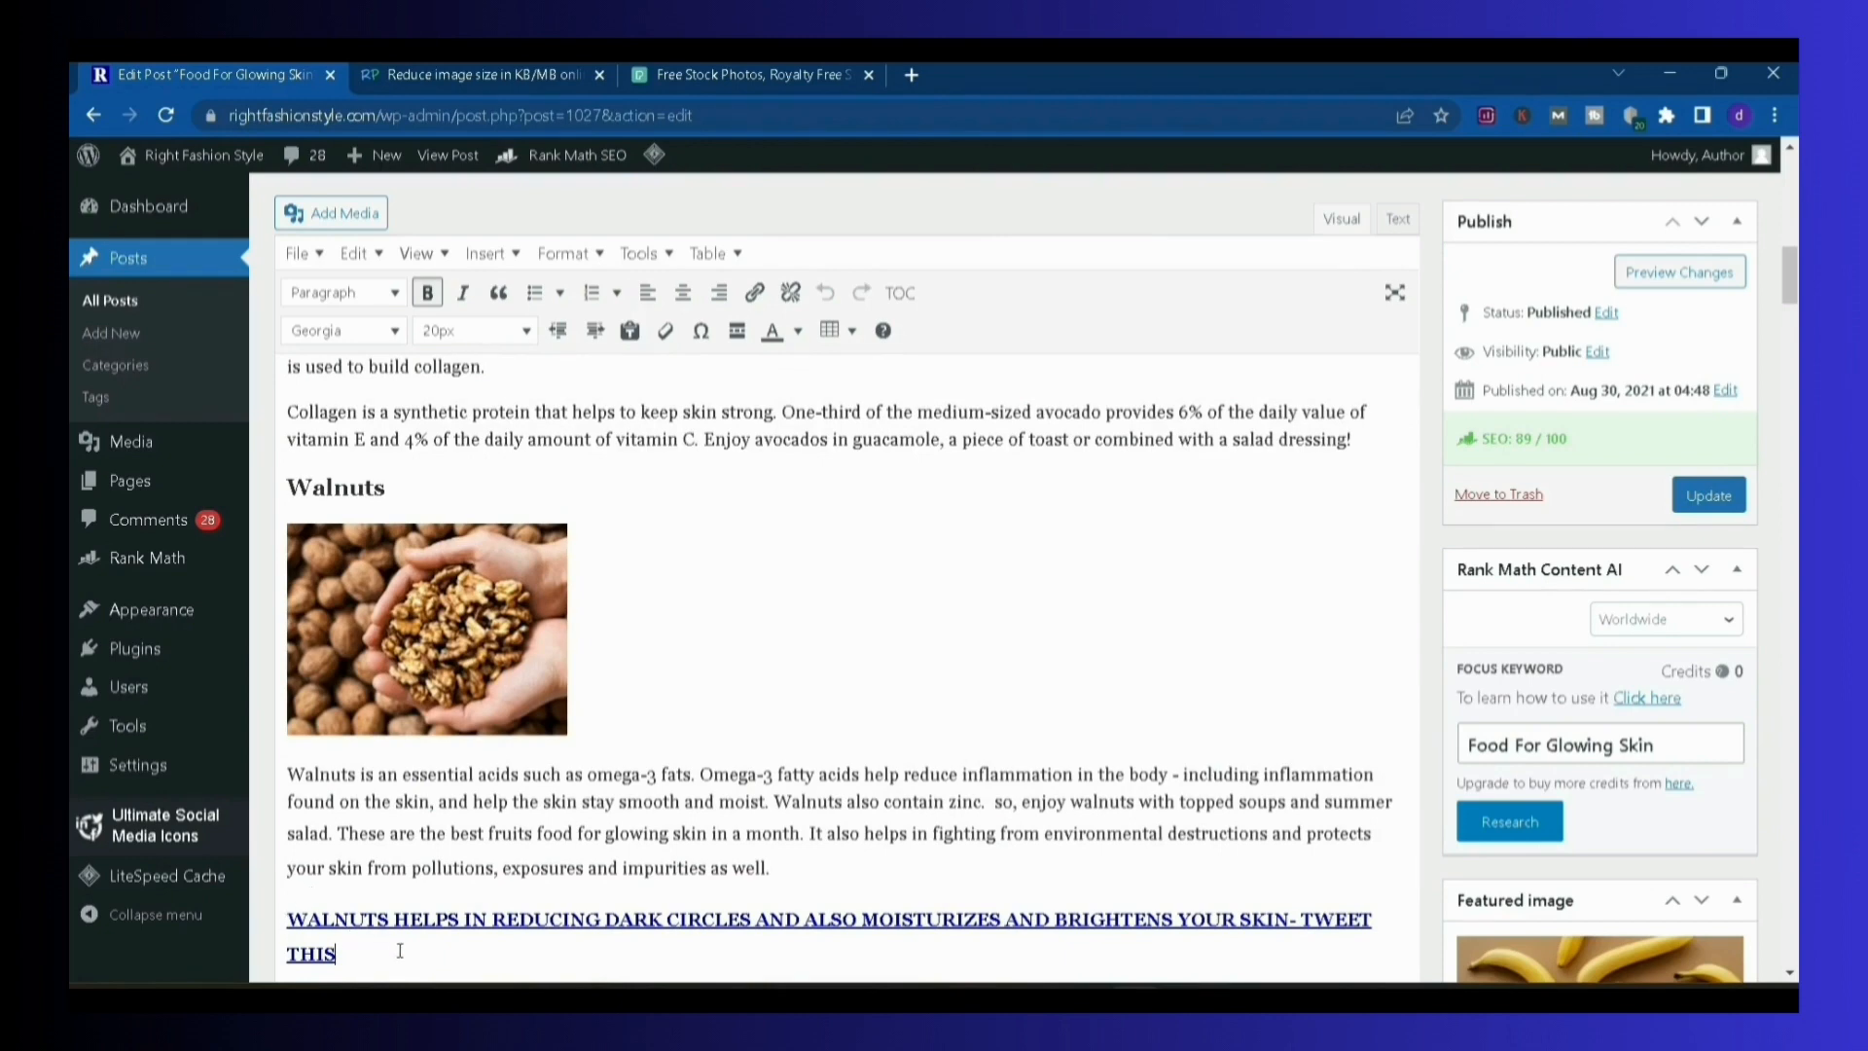
pyautogui.moveTo(331, 936); pyautogui.dragTo(290, 917)
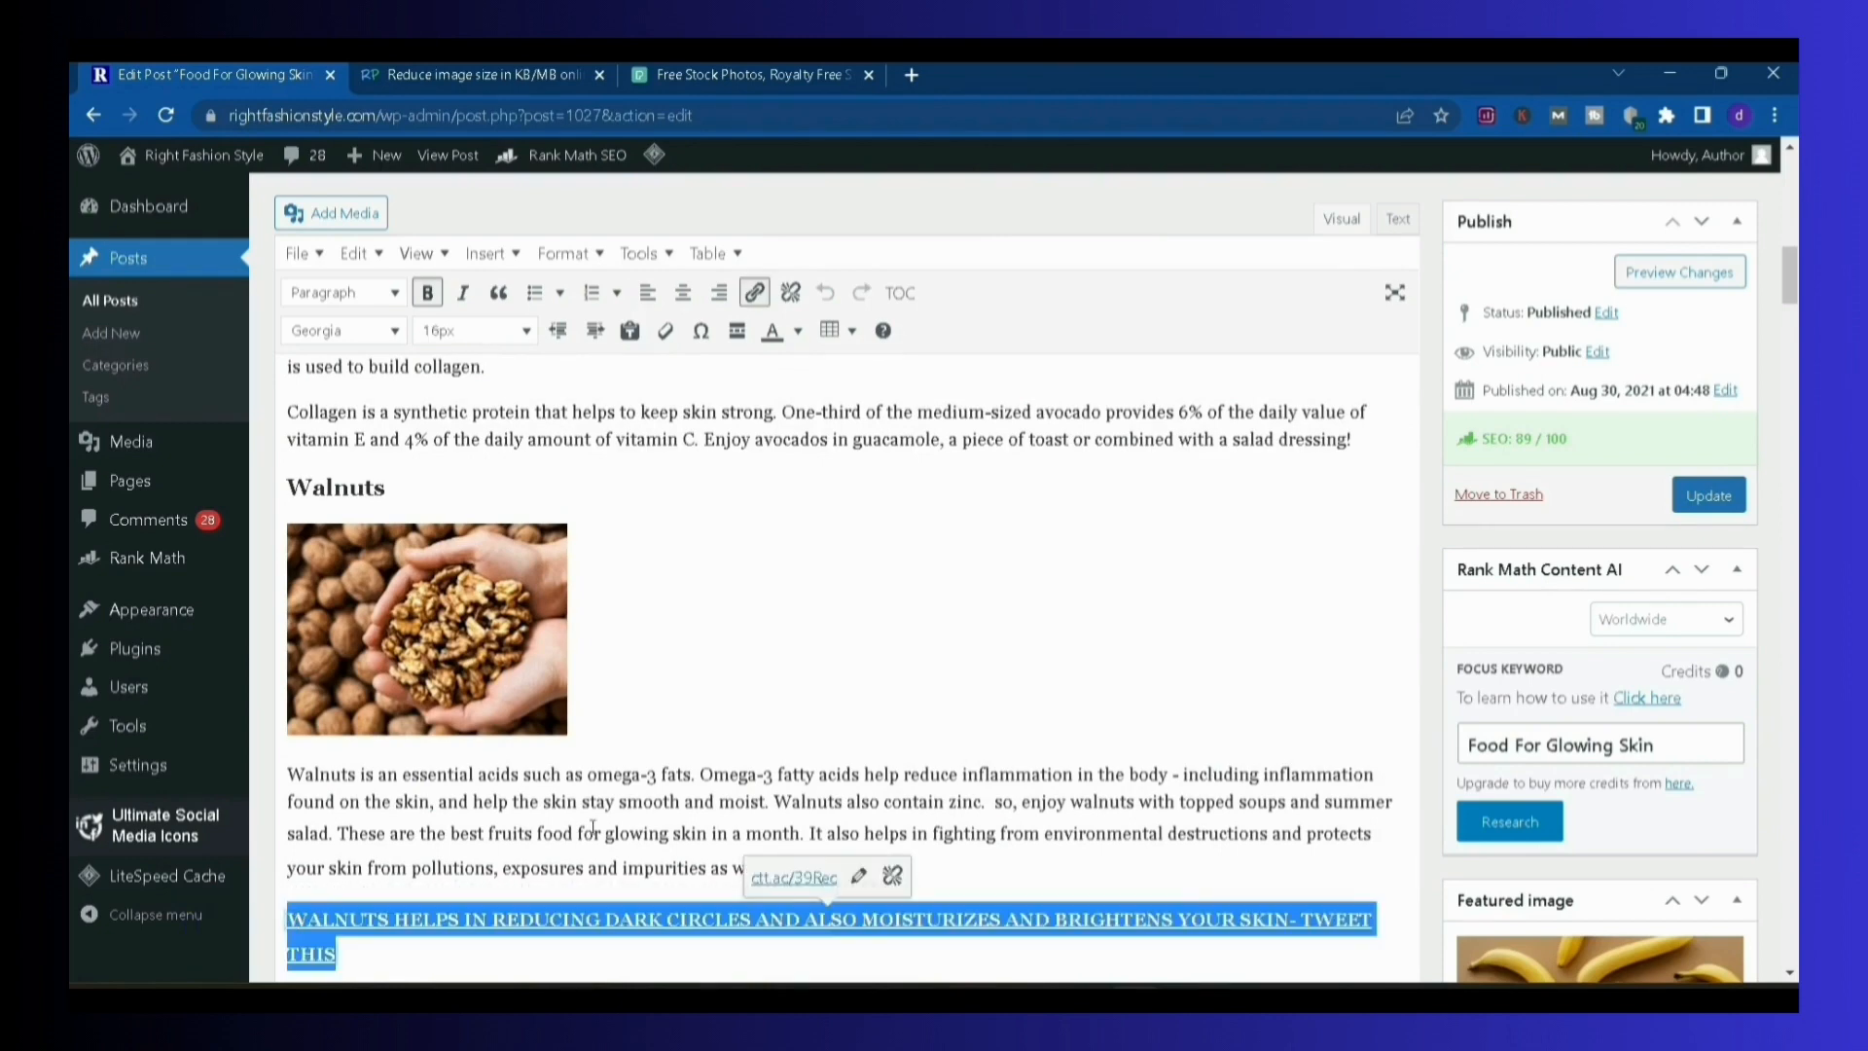
pyautogui.click(796, 769)
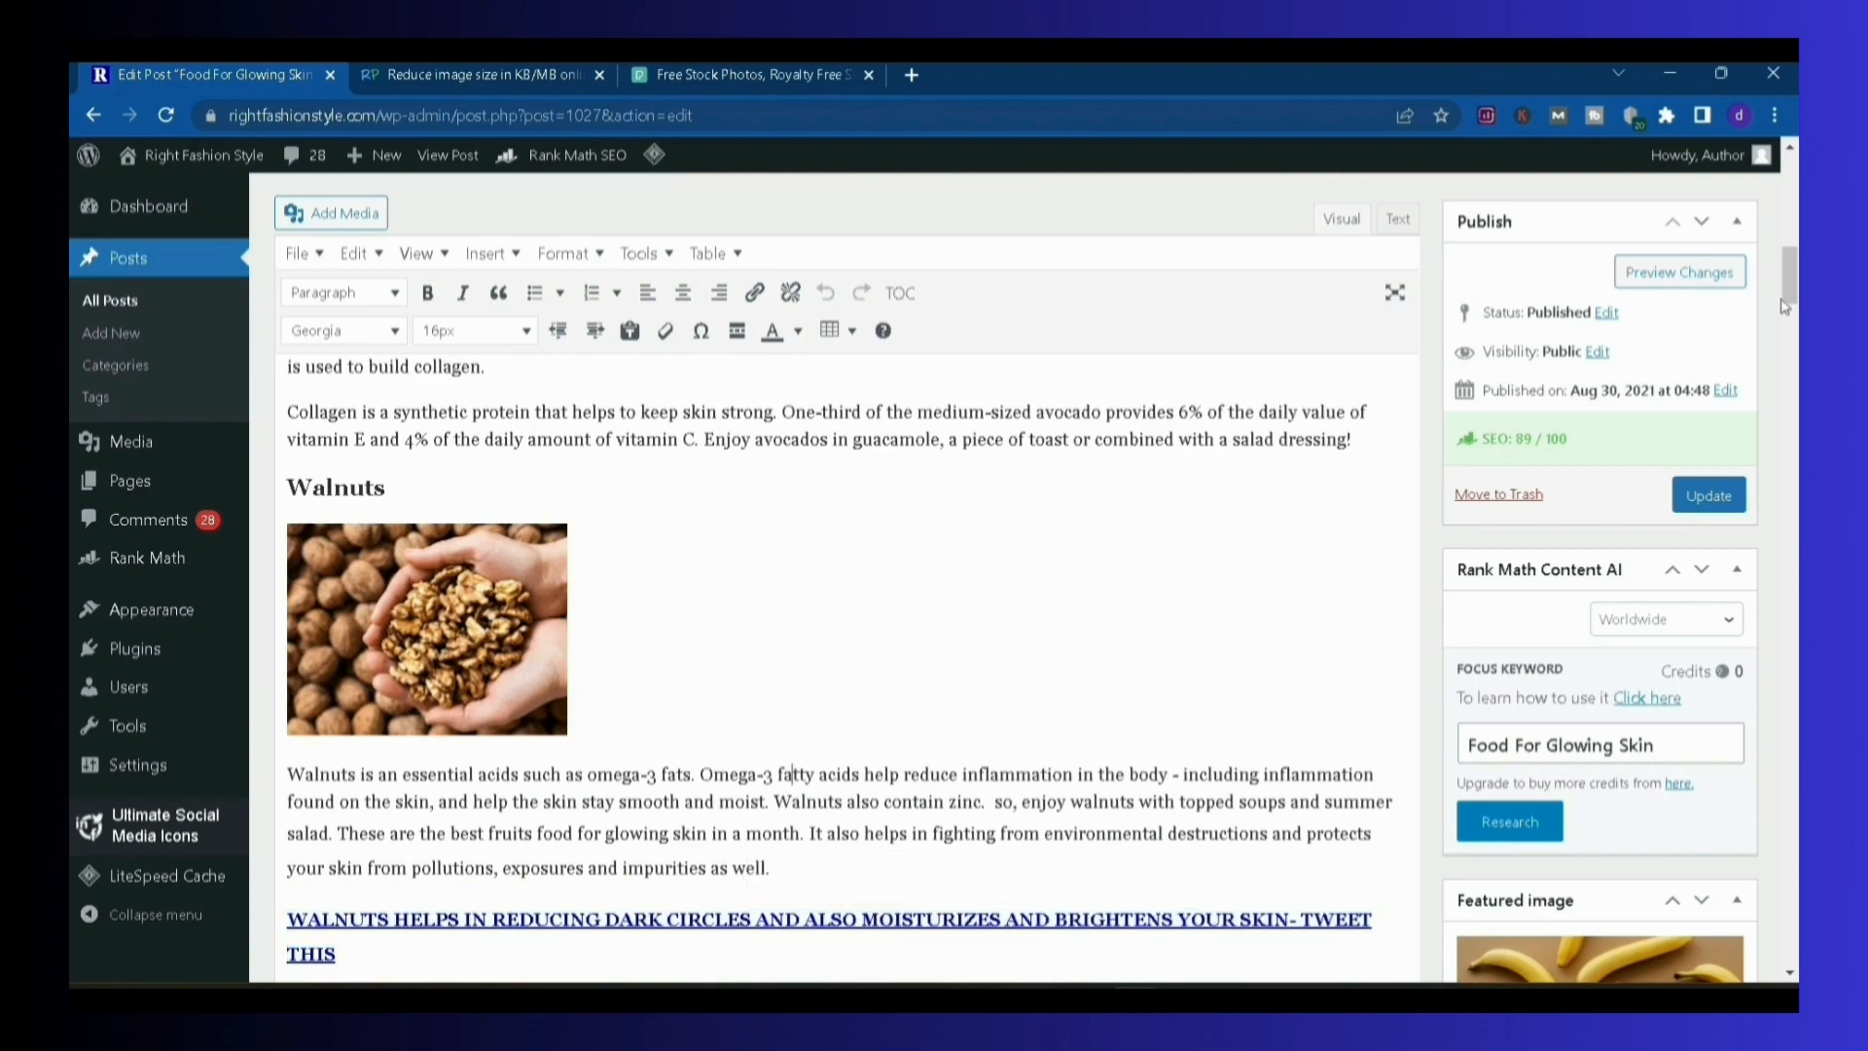
# Check which heading levels are included in the post's Table of Contents settings
pyautogui.moveTo(1790, 289); pyautogui.dragTo(1796, 897)
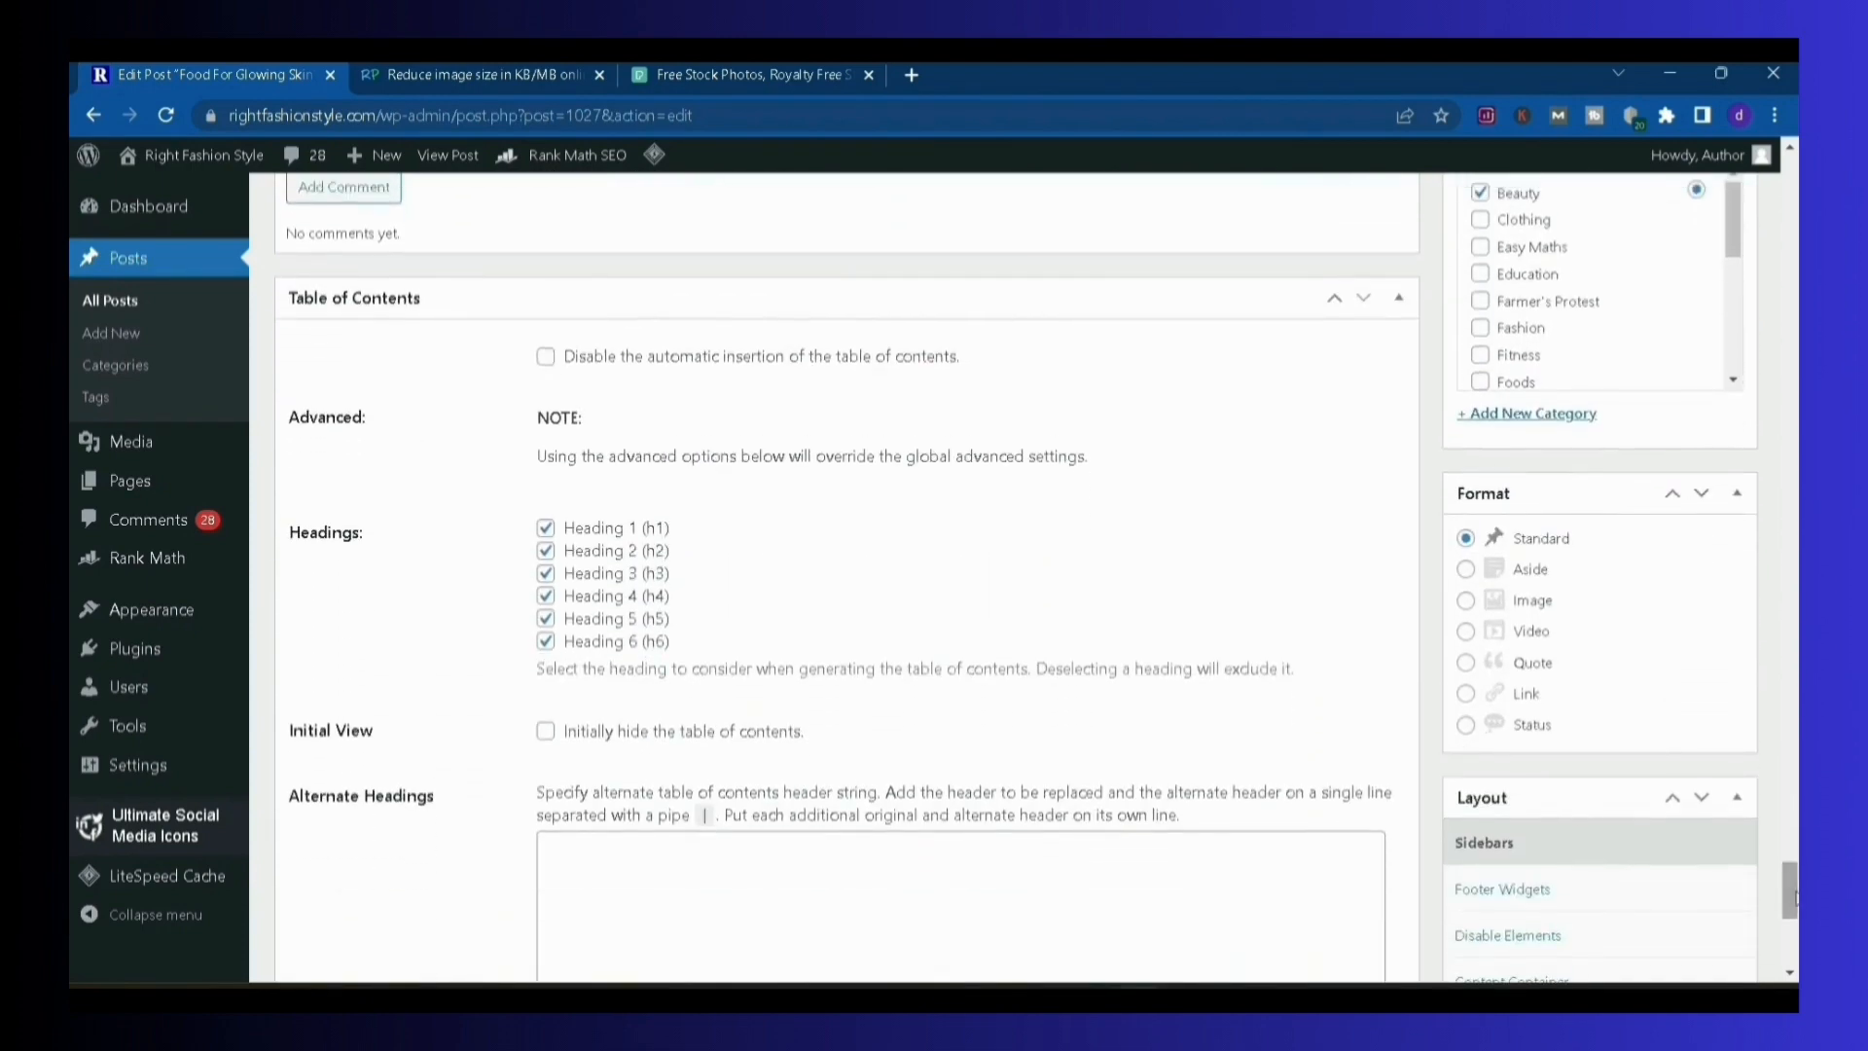
pyautogui.moveTo(687, 646); pyautogui.dragTo(532, 528)
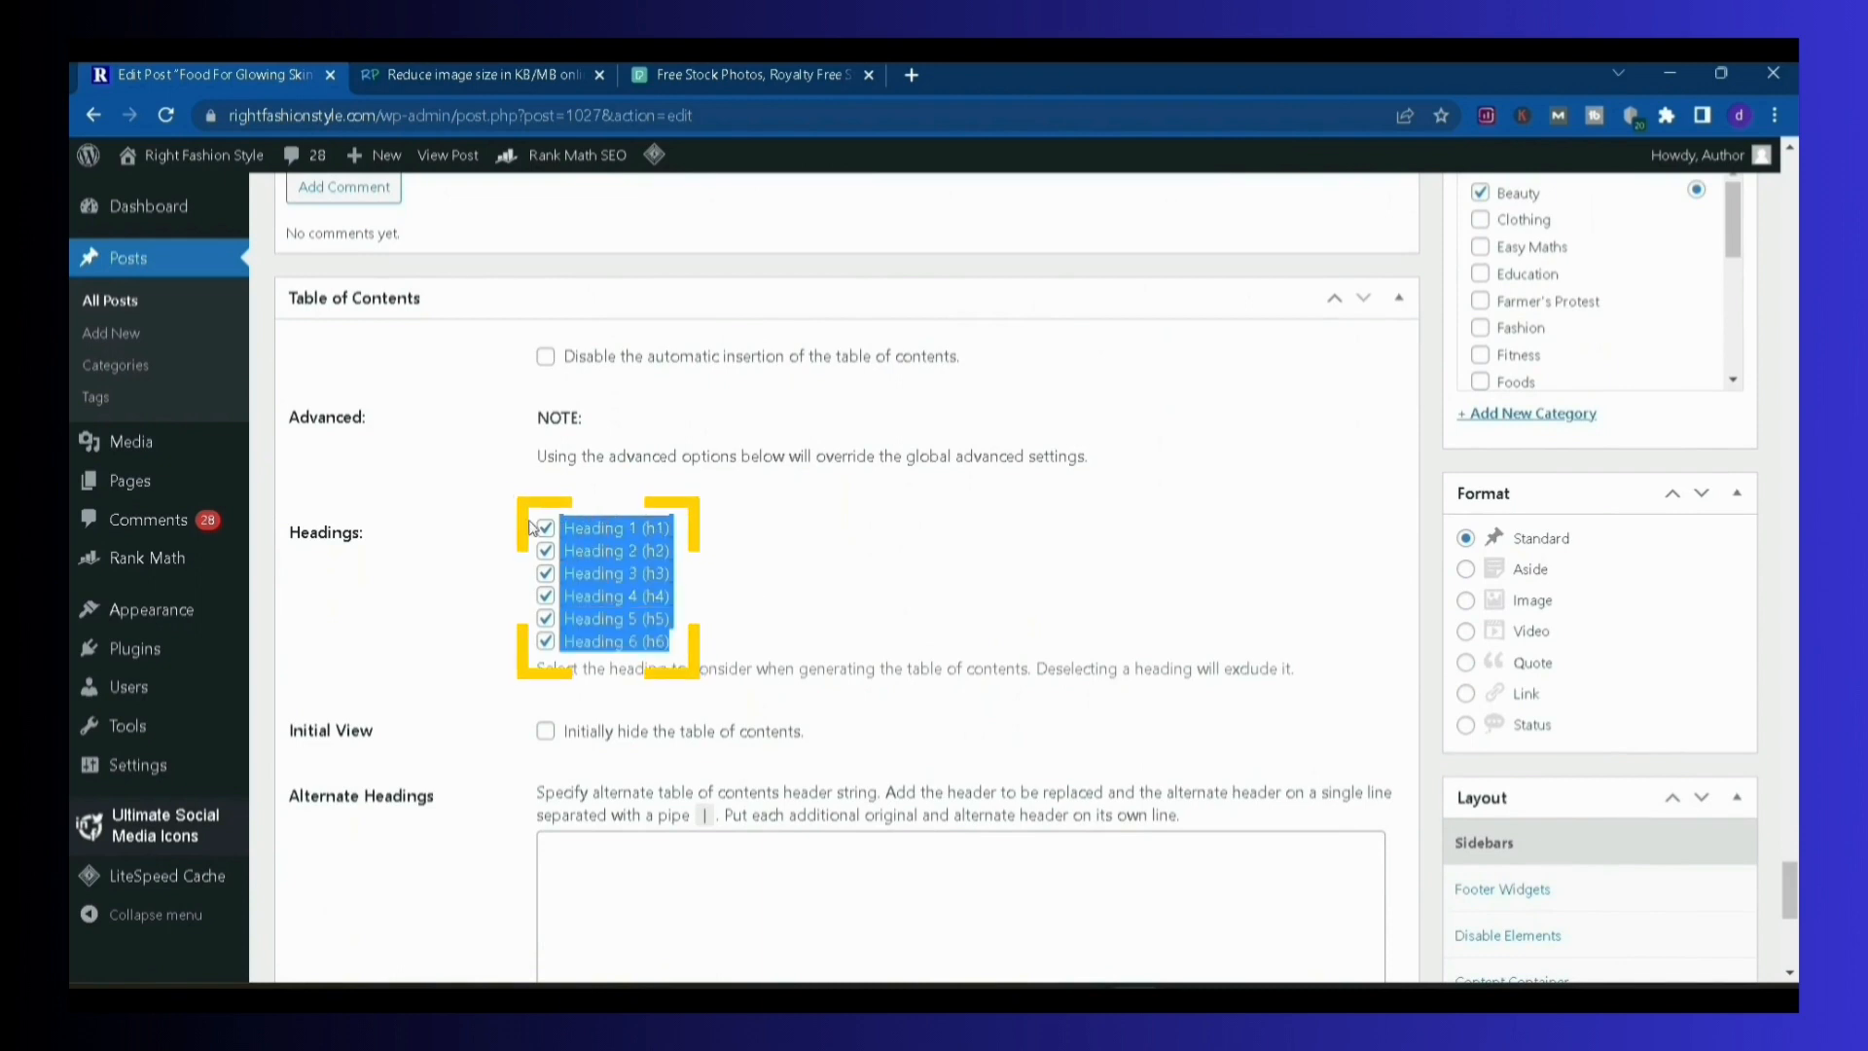
pyautogui.click(1031, 558)
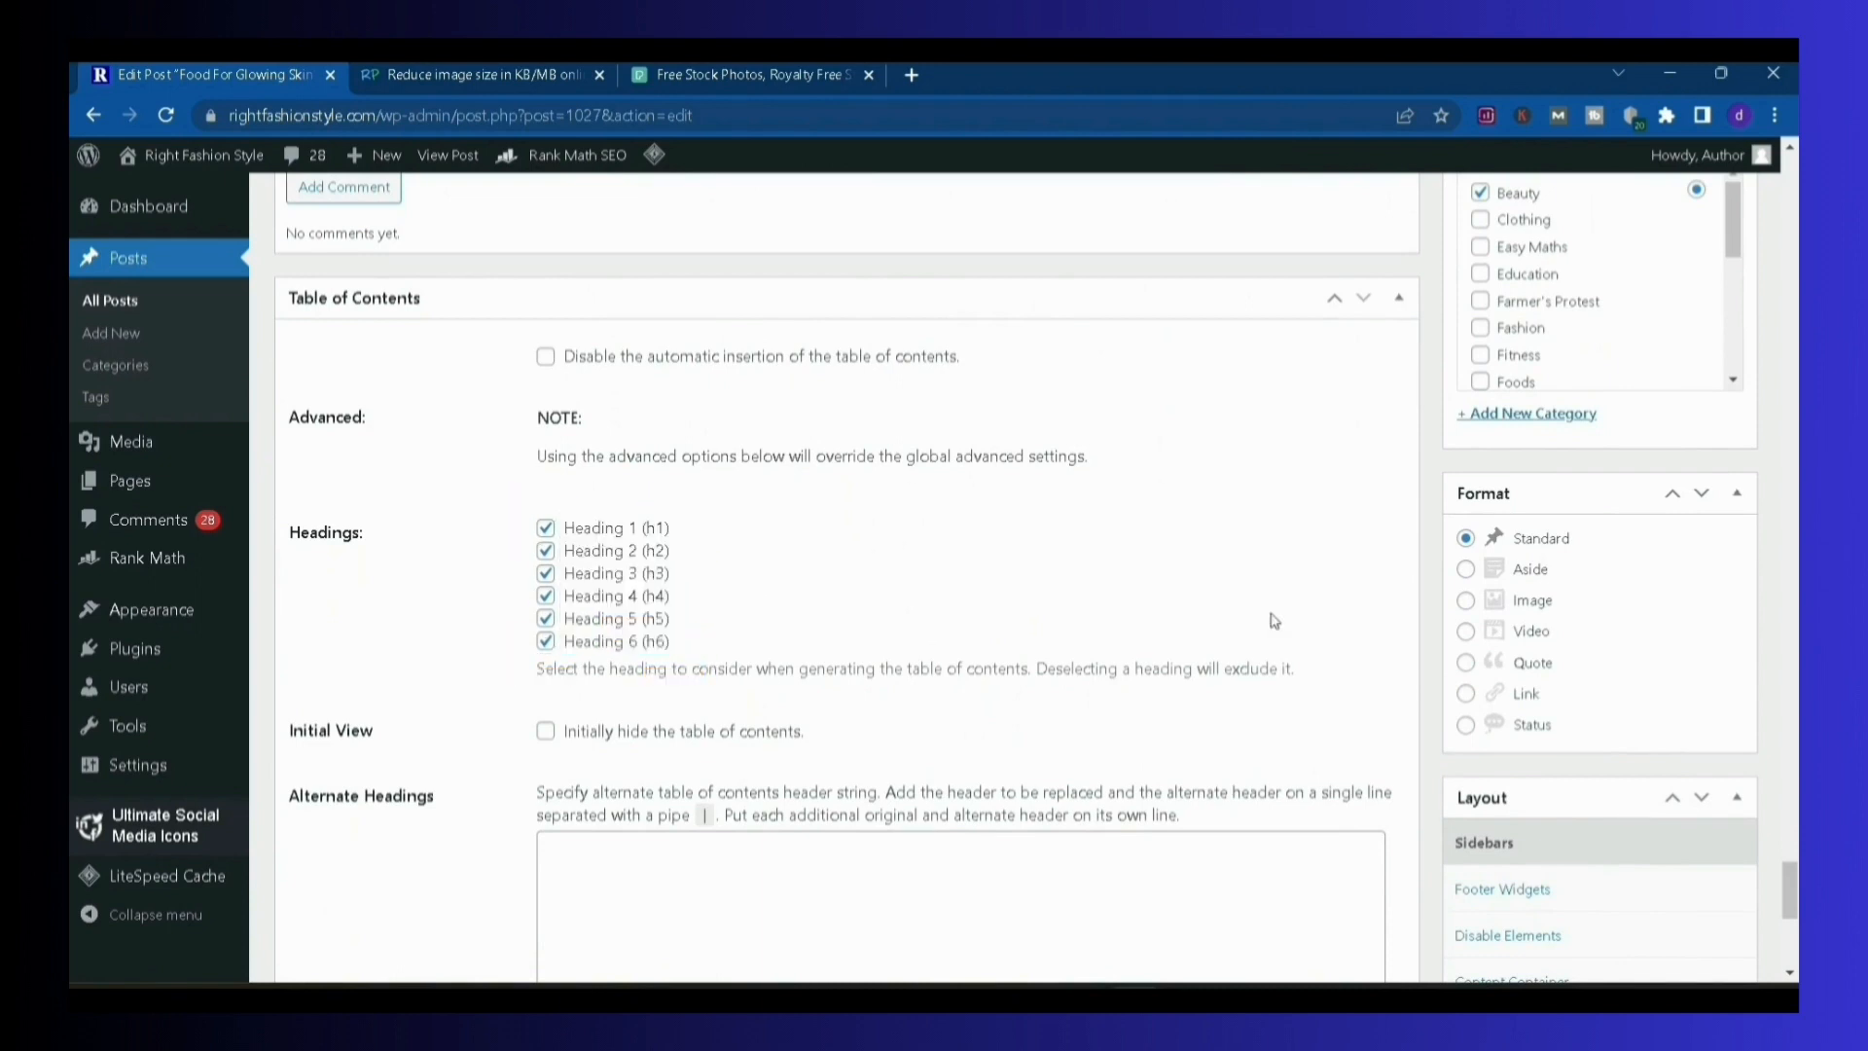
# Review the post's tags, featured image, focus keywords and Rank Math SEO checks
pyautogui.moveTo(1796, 897); pyautogui.dragTo(1769, 843)
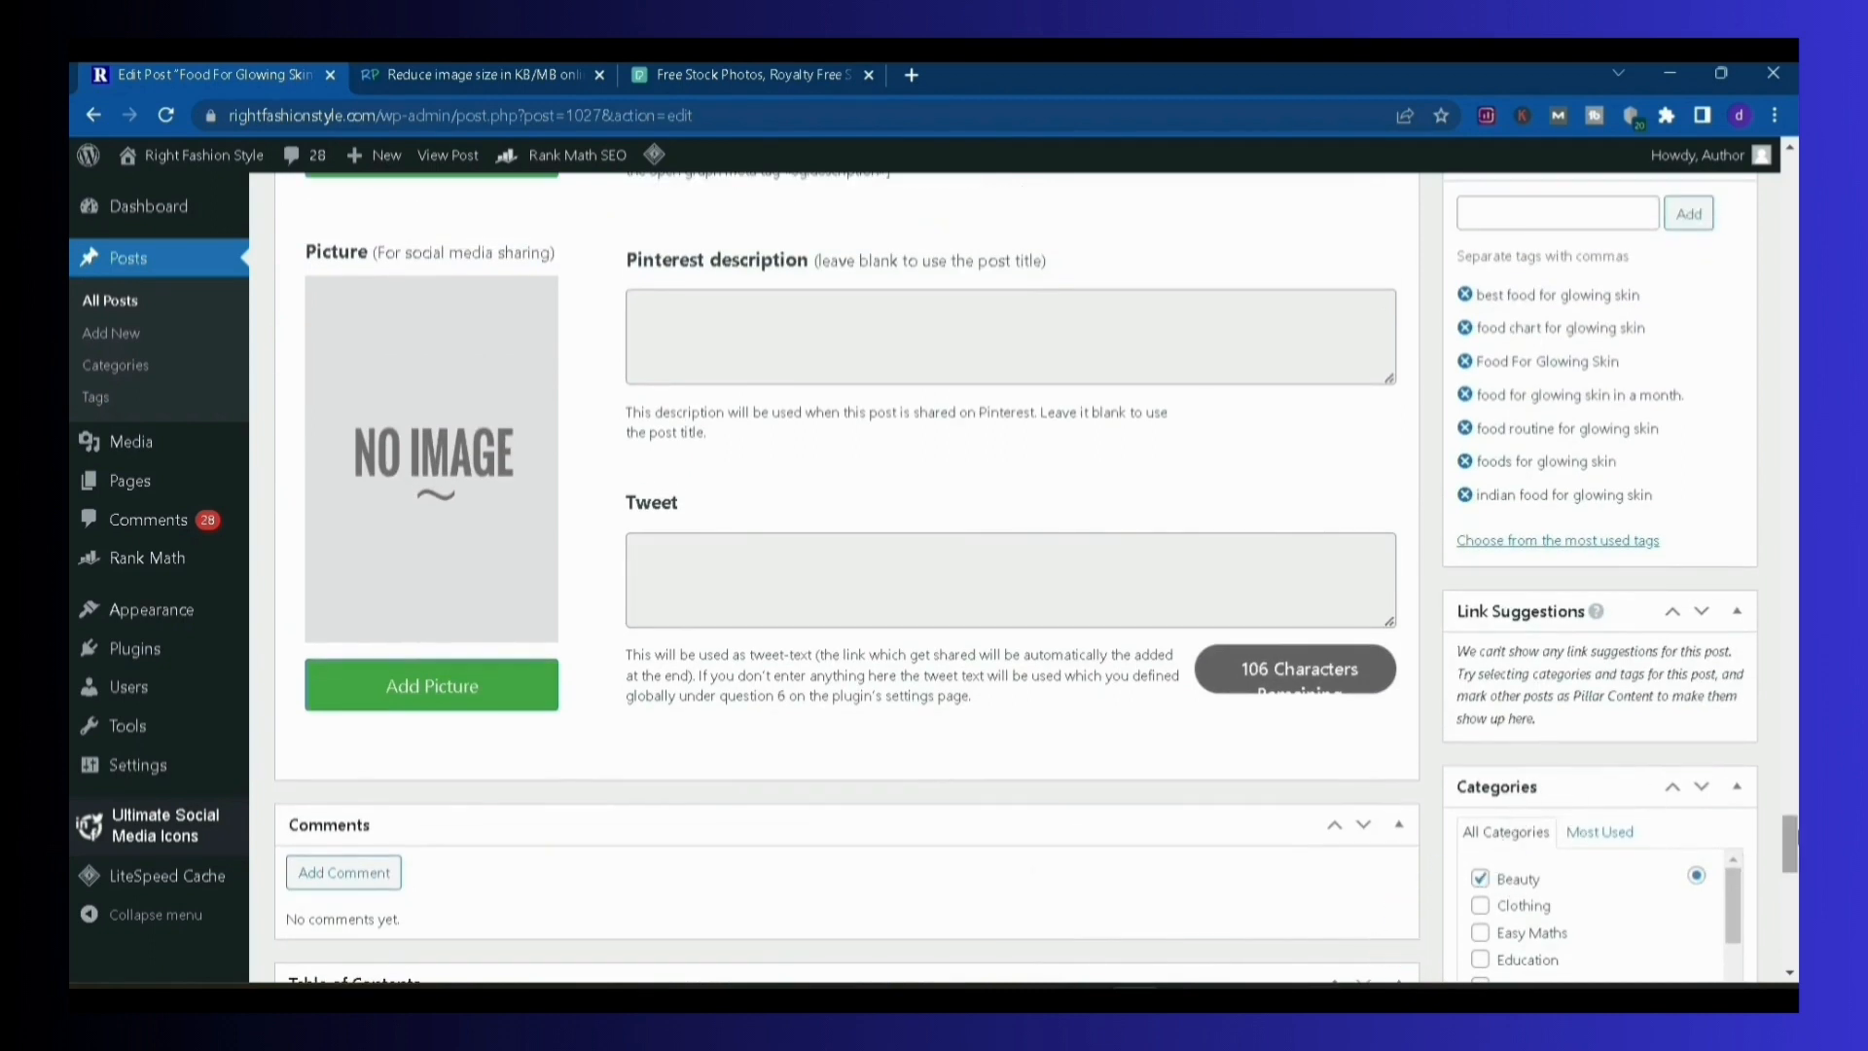
pyautogui.scroll(2, 1790, 842)
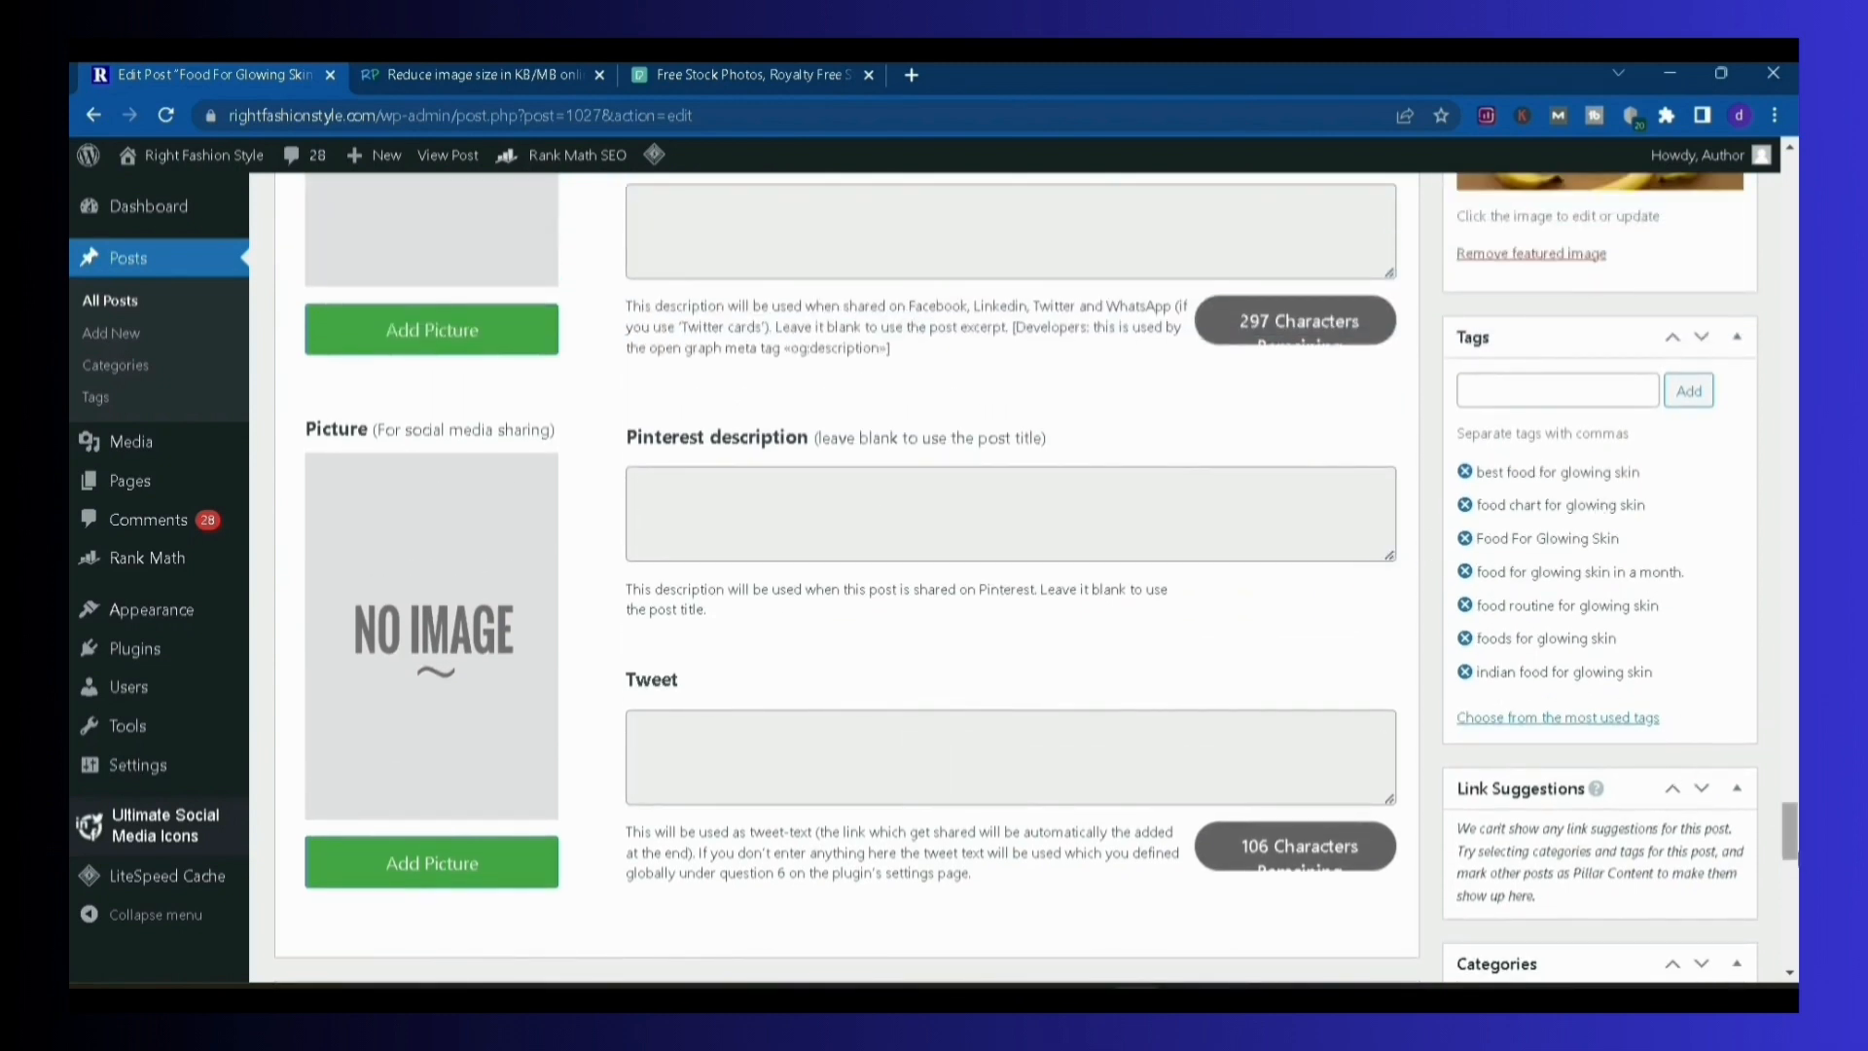
pyautogui.scroll(1, 1793, 847)
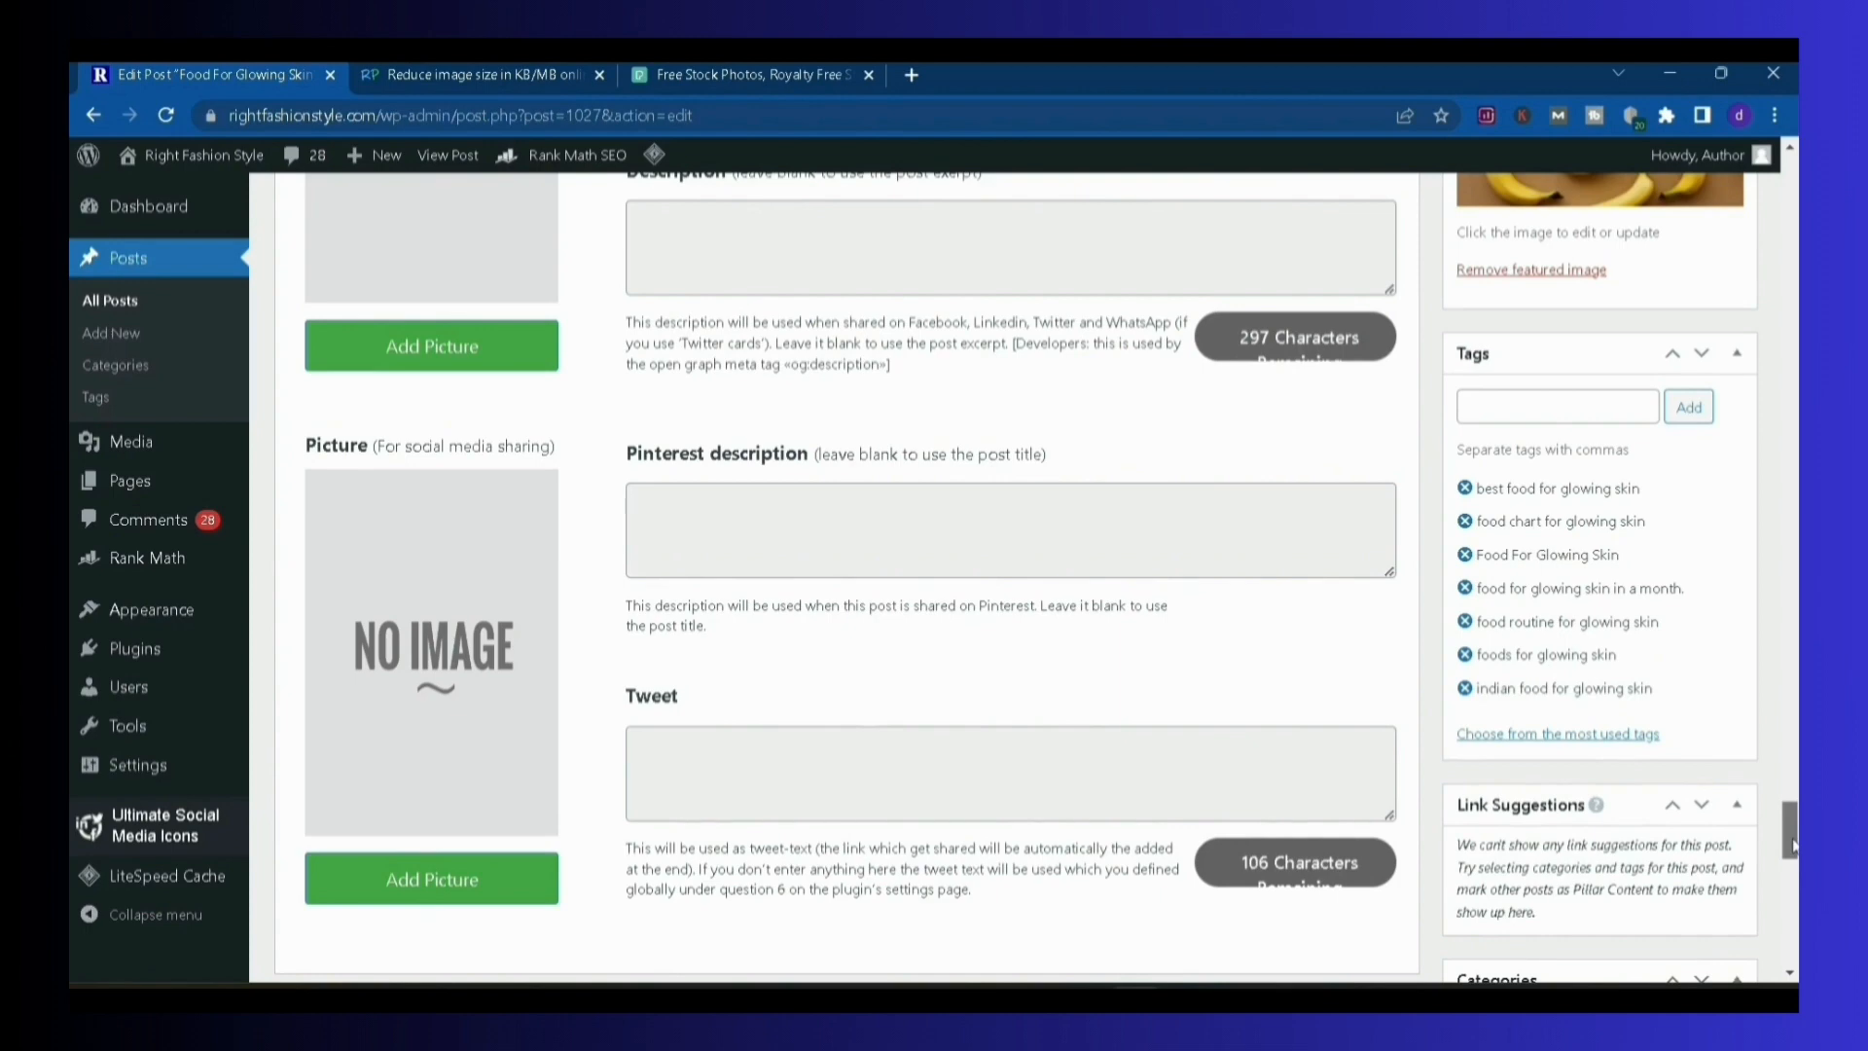
pyautogui.scroll(9, 1791, 817)
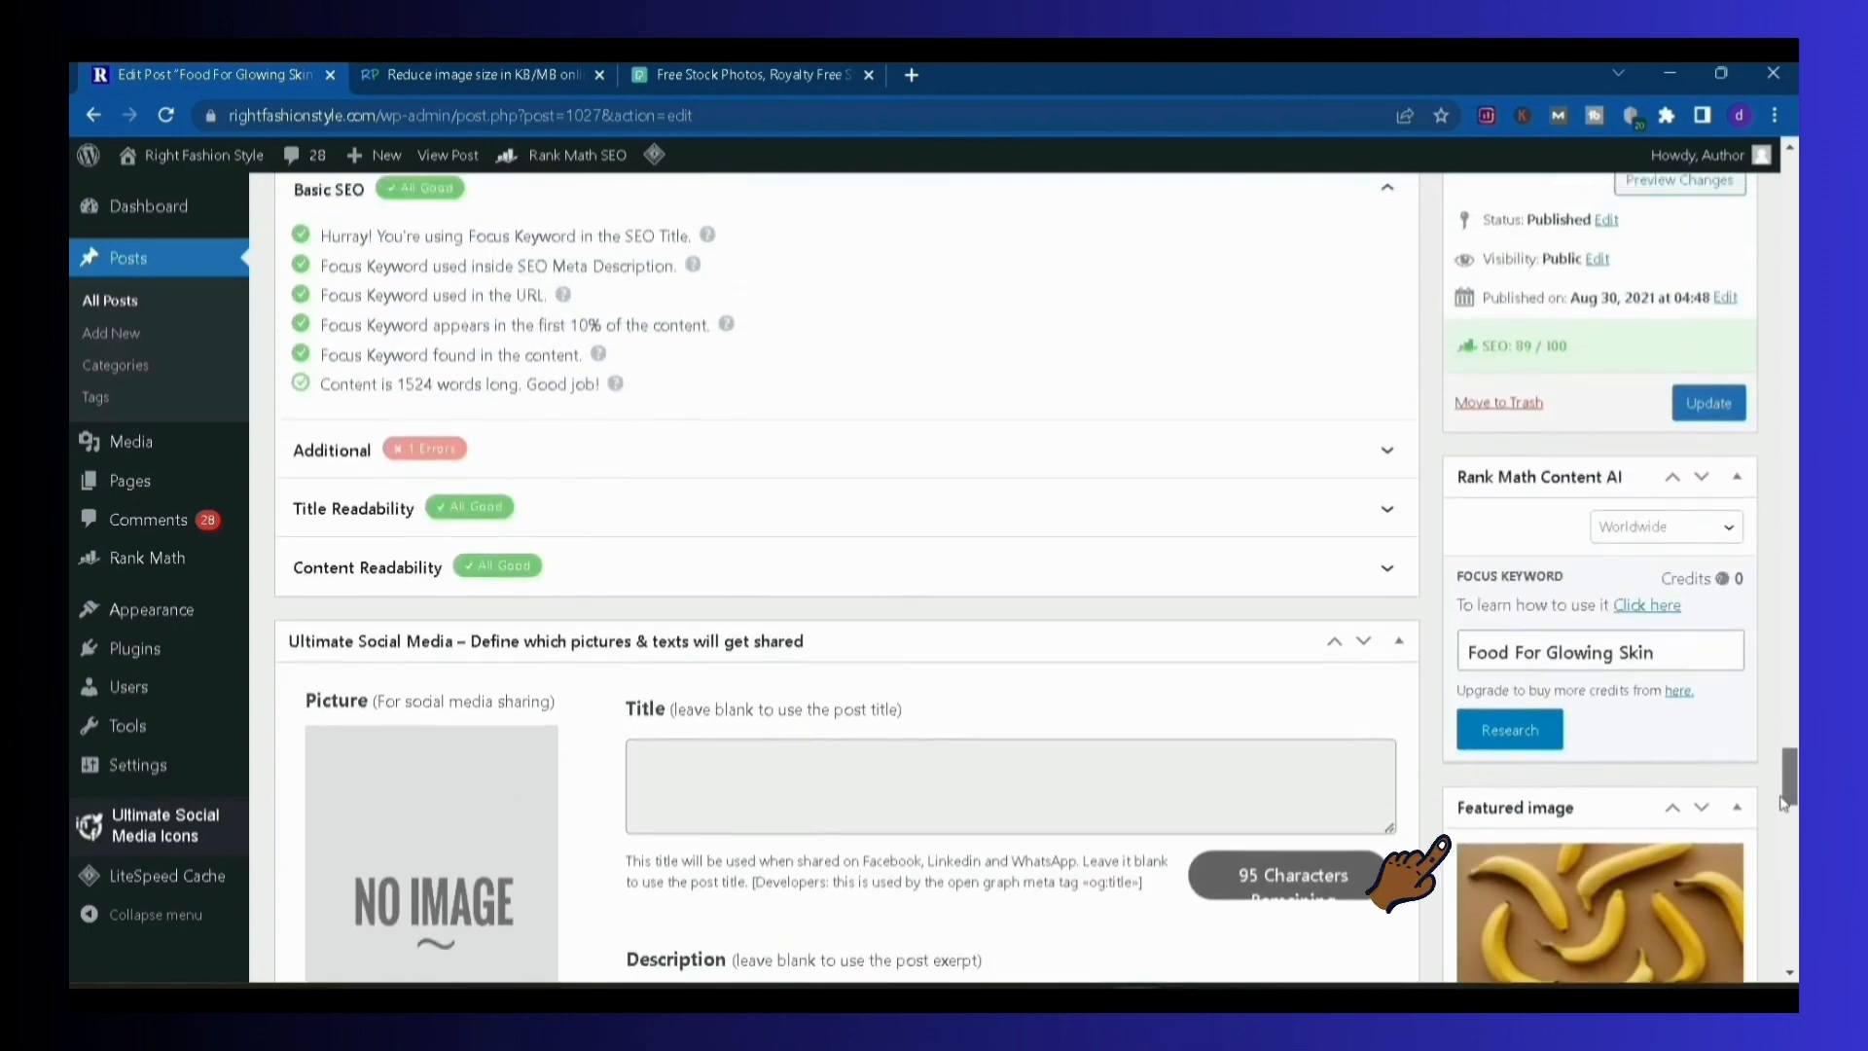
pyautogui.scroll(-1, 1790, 818)
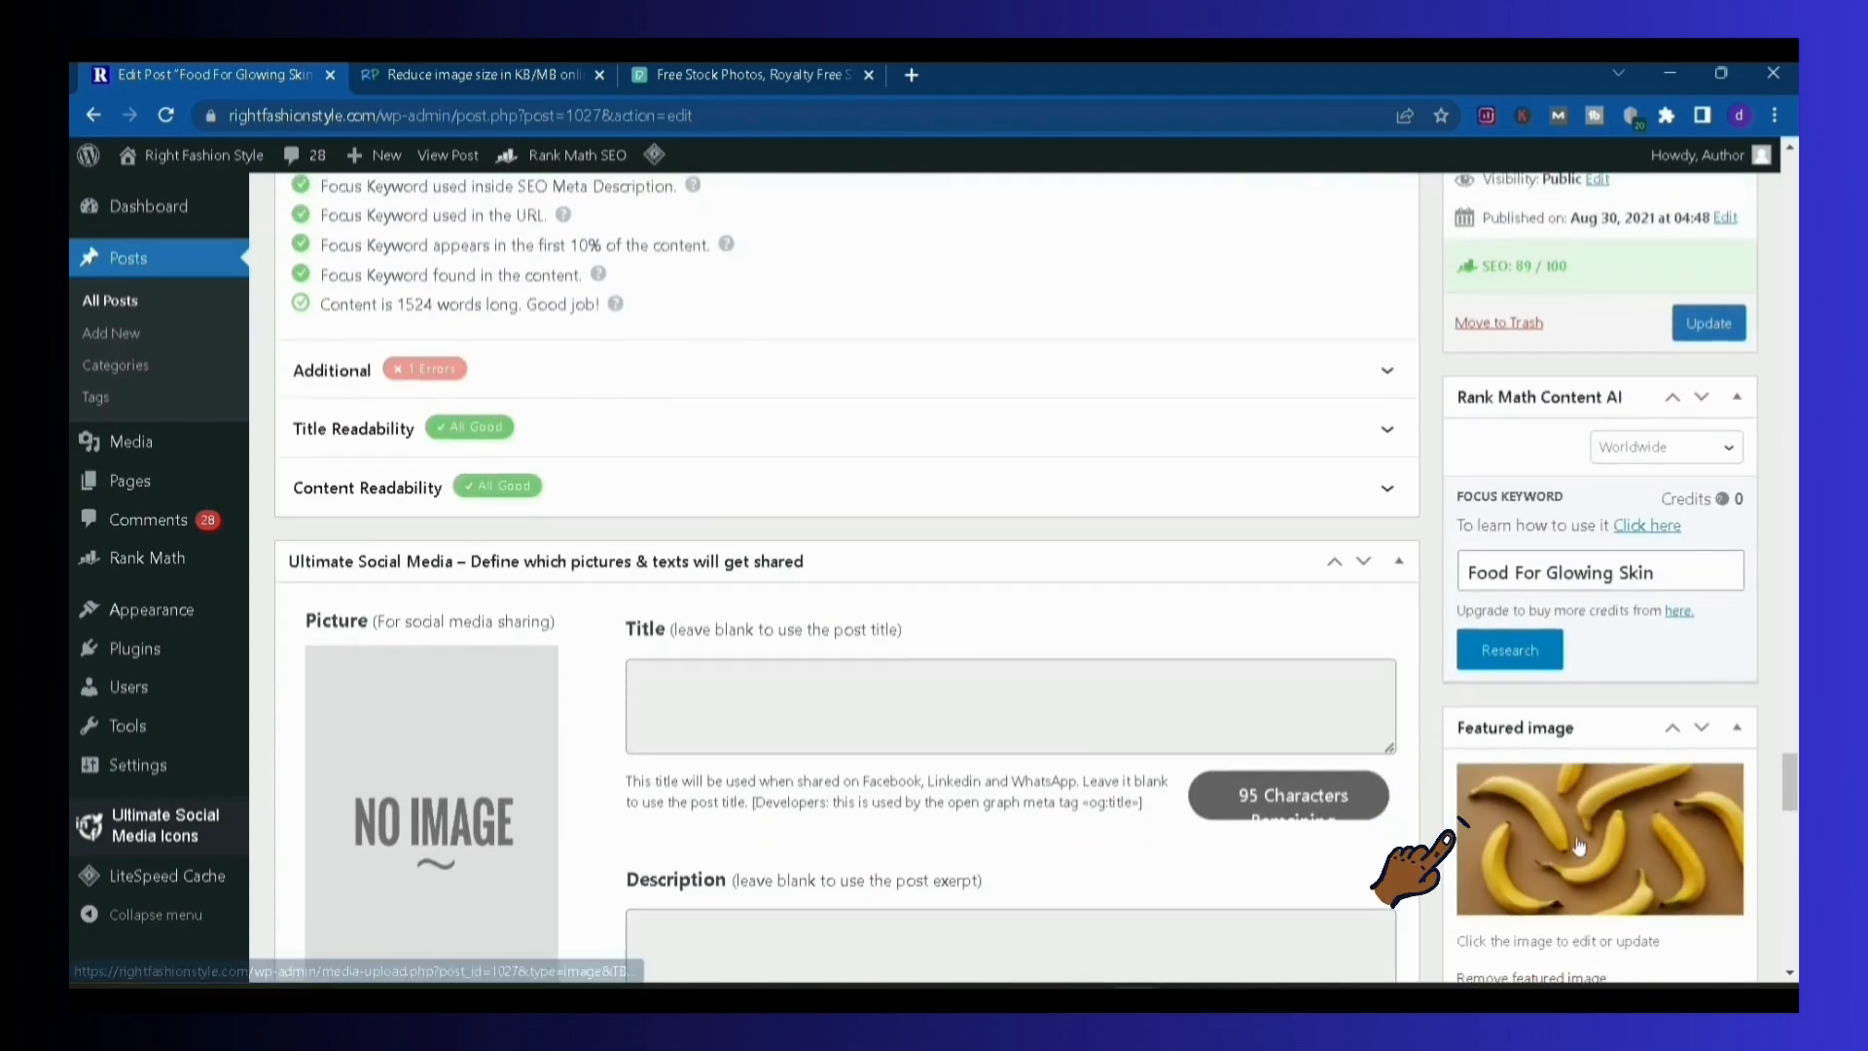
pyautogui.scroll(1, 1792, 793)
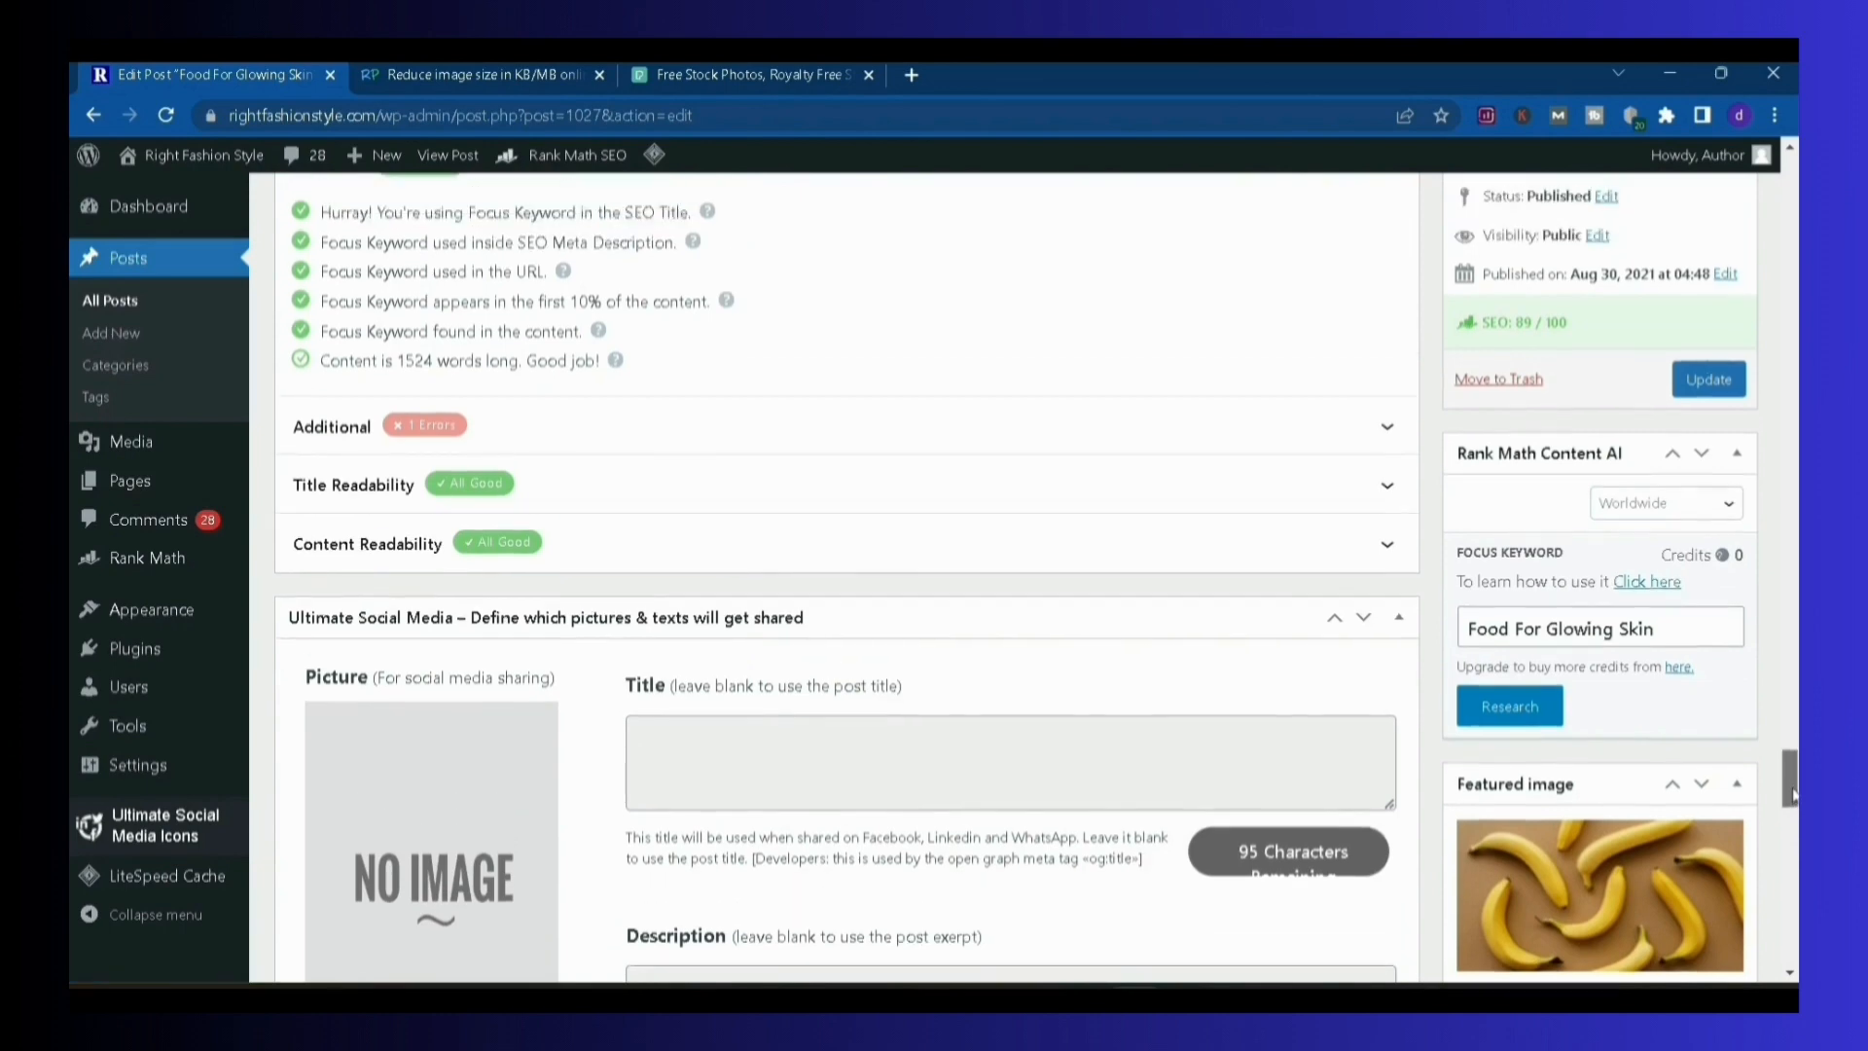
pyautogui.scroll(7, 1790, 779)
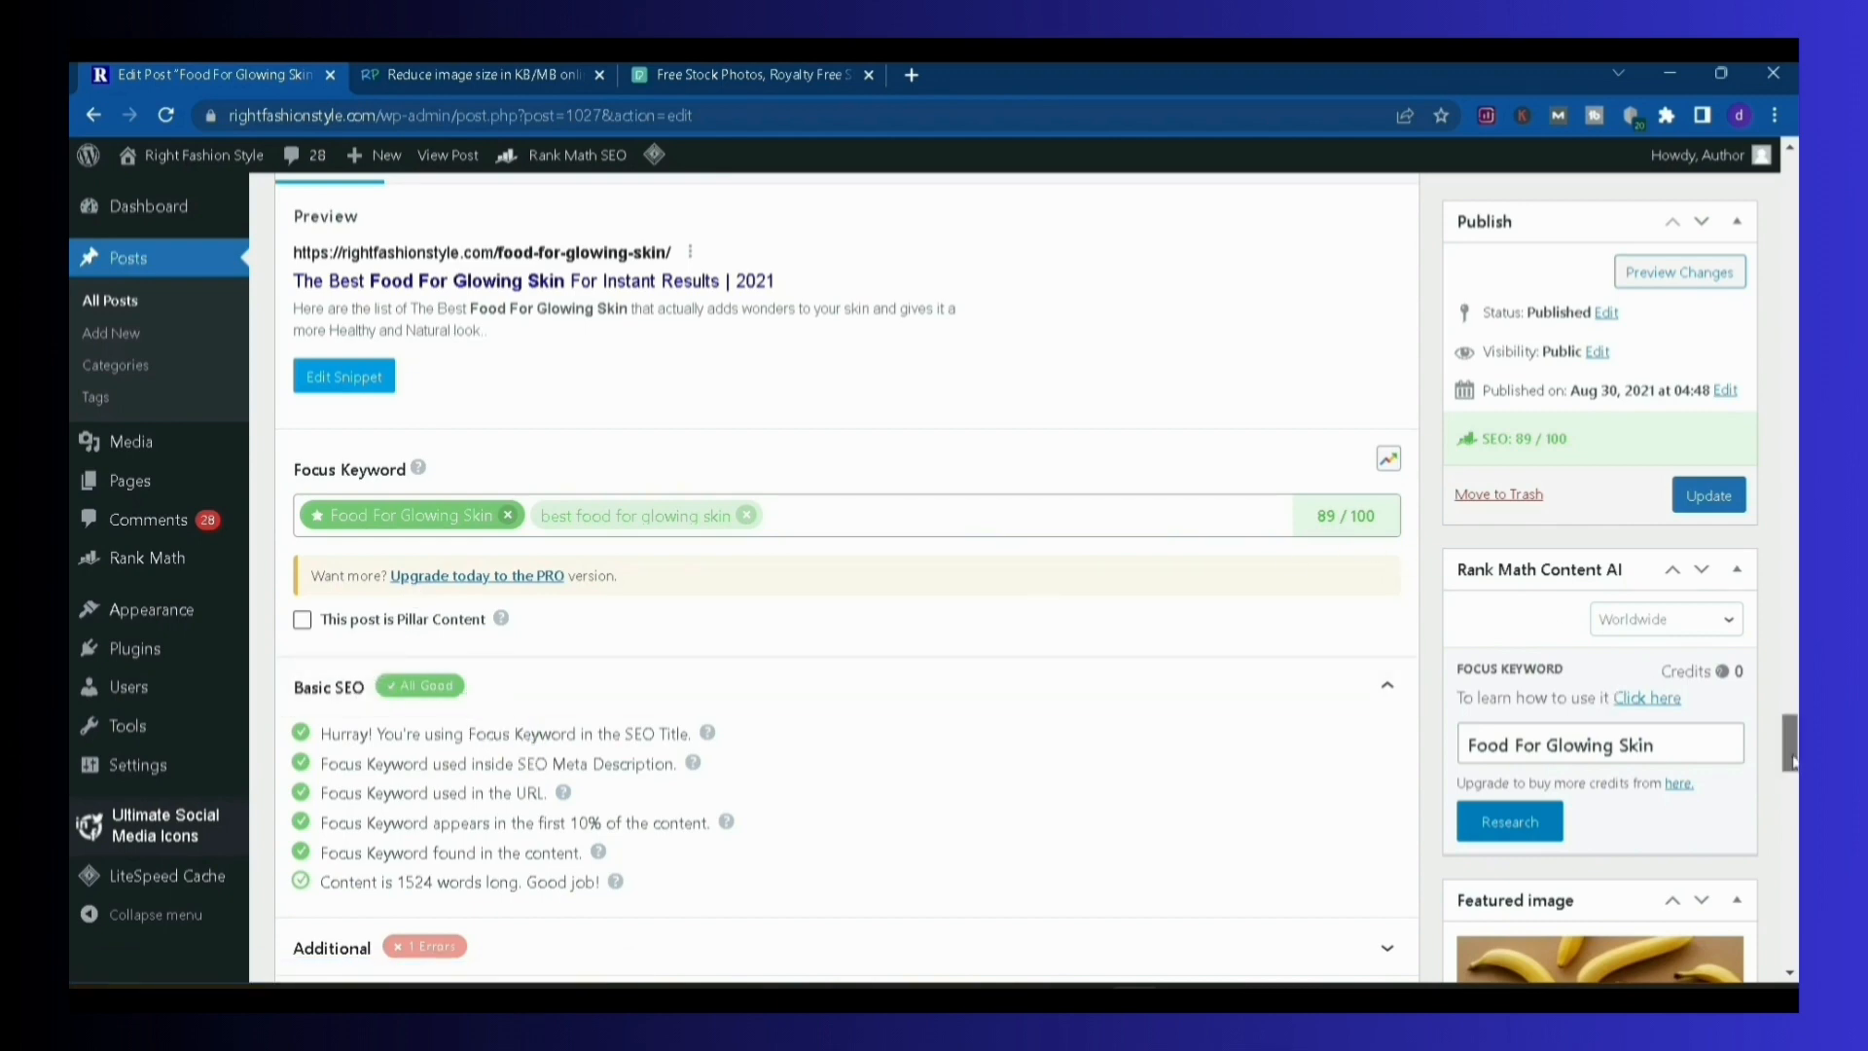
pyautogui.moveTo(1794, 761); pyautogui.dragTo(1793, 800)
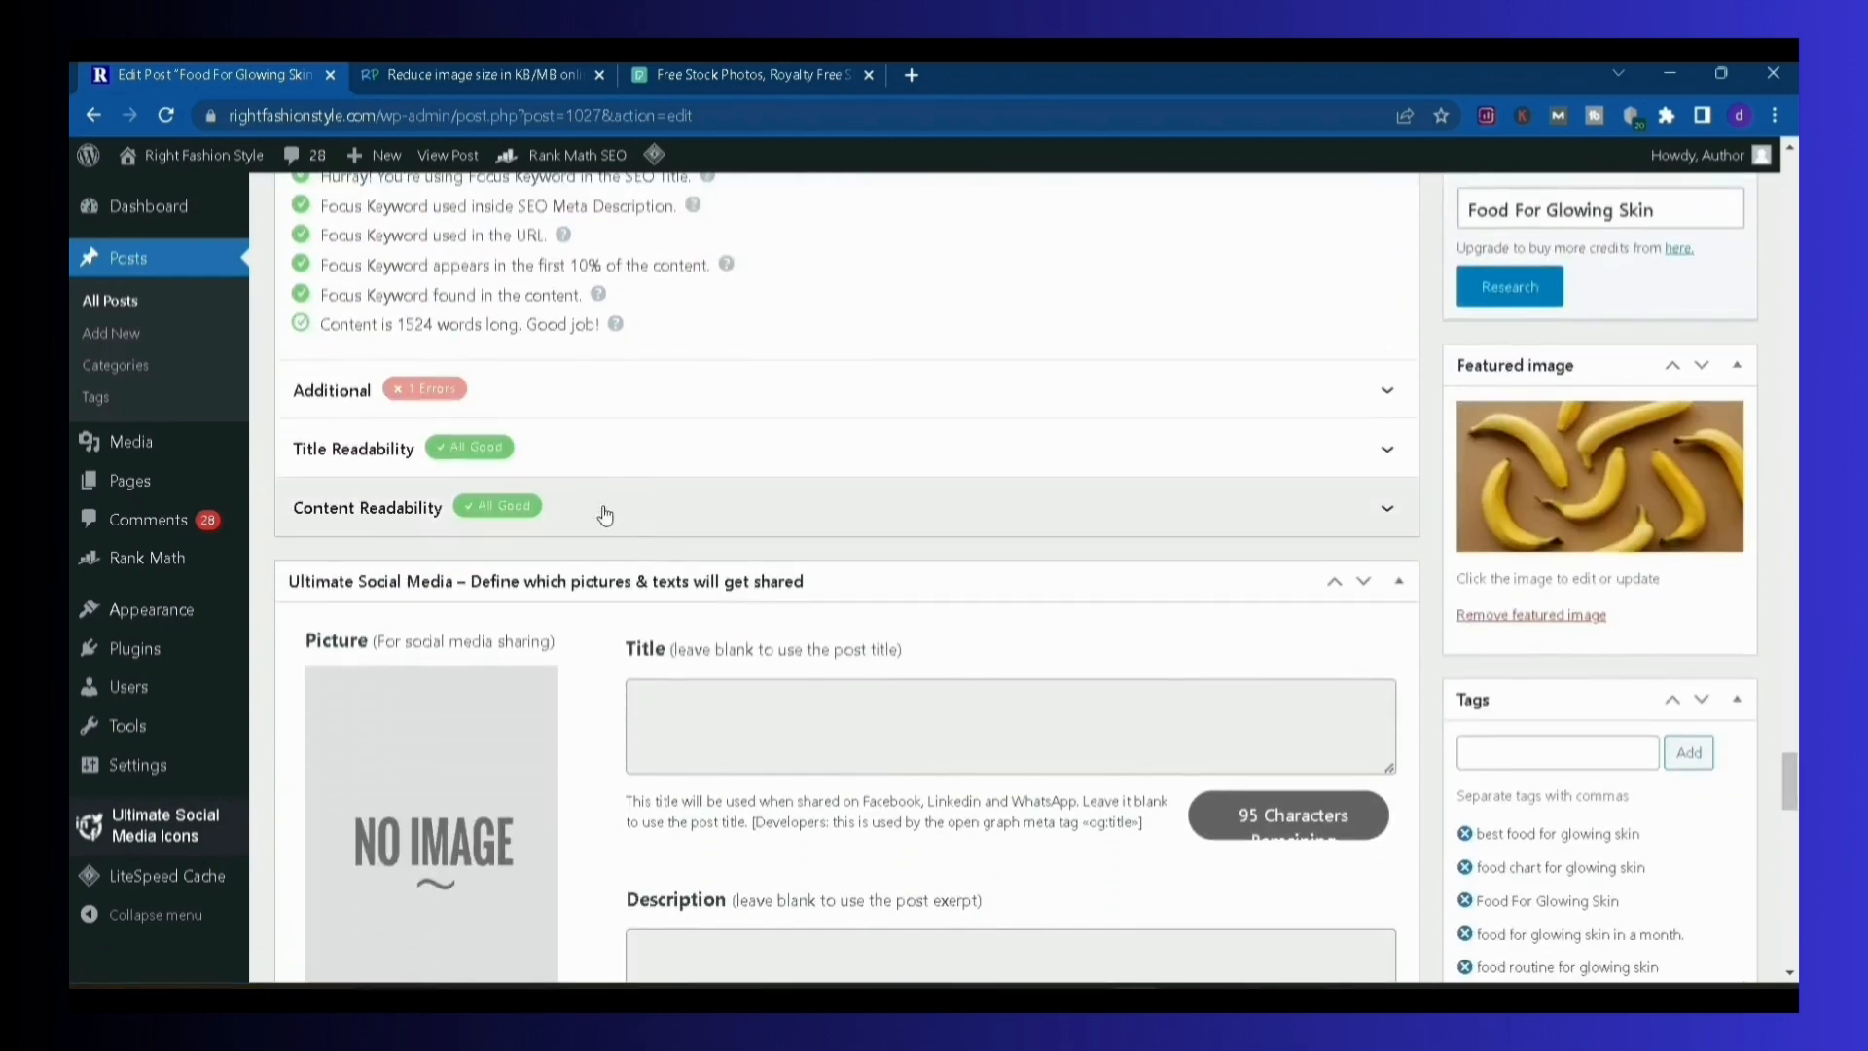
# Expand and review the Title Readability and Content Readability checks, and look over the Table of Contents settings further down
pyautogui.click(579, 440)
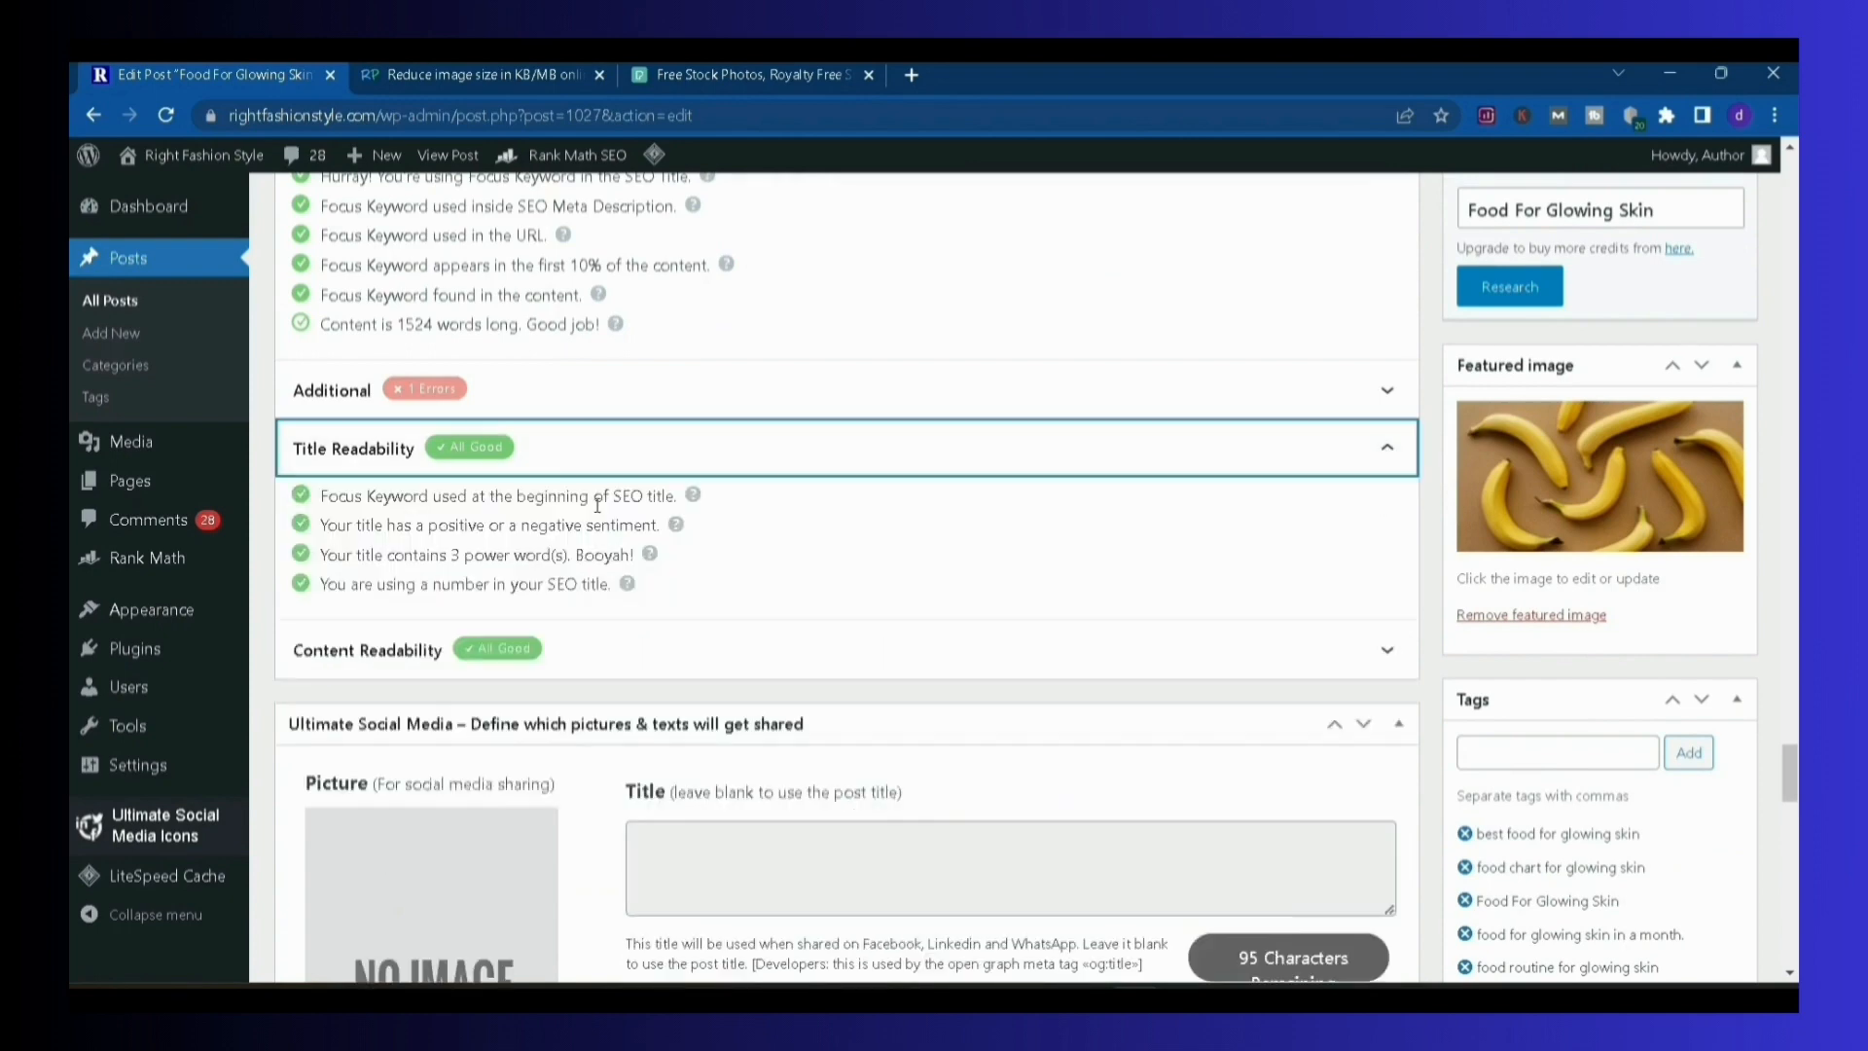
pyautogui.click(630, 647)
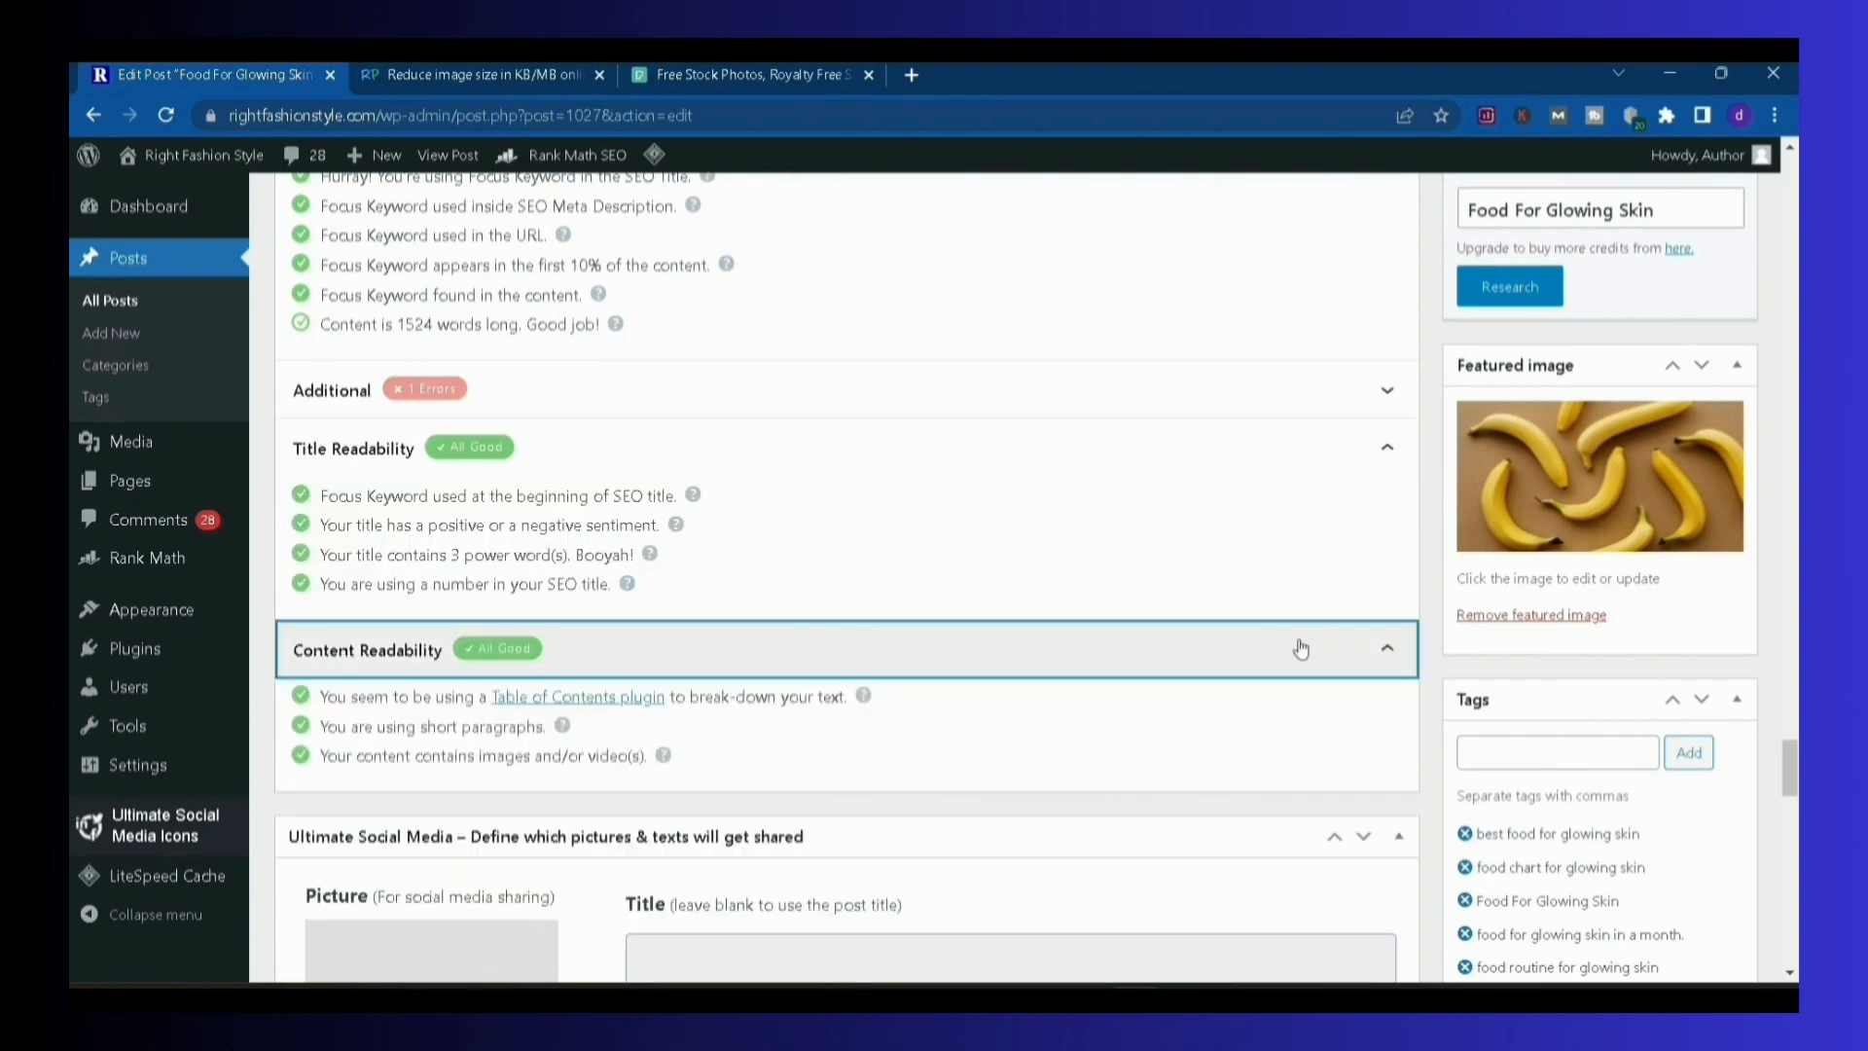
pyautogui.moveTo(1792, 778); pyautogui.dragTo(1791, 913)
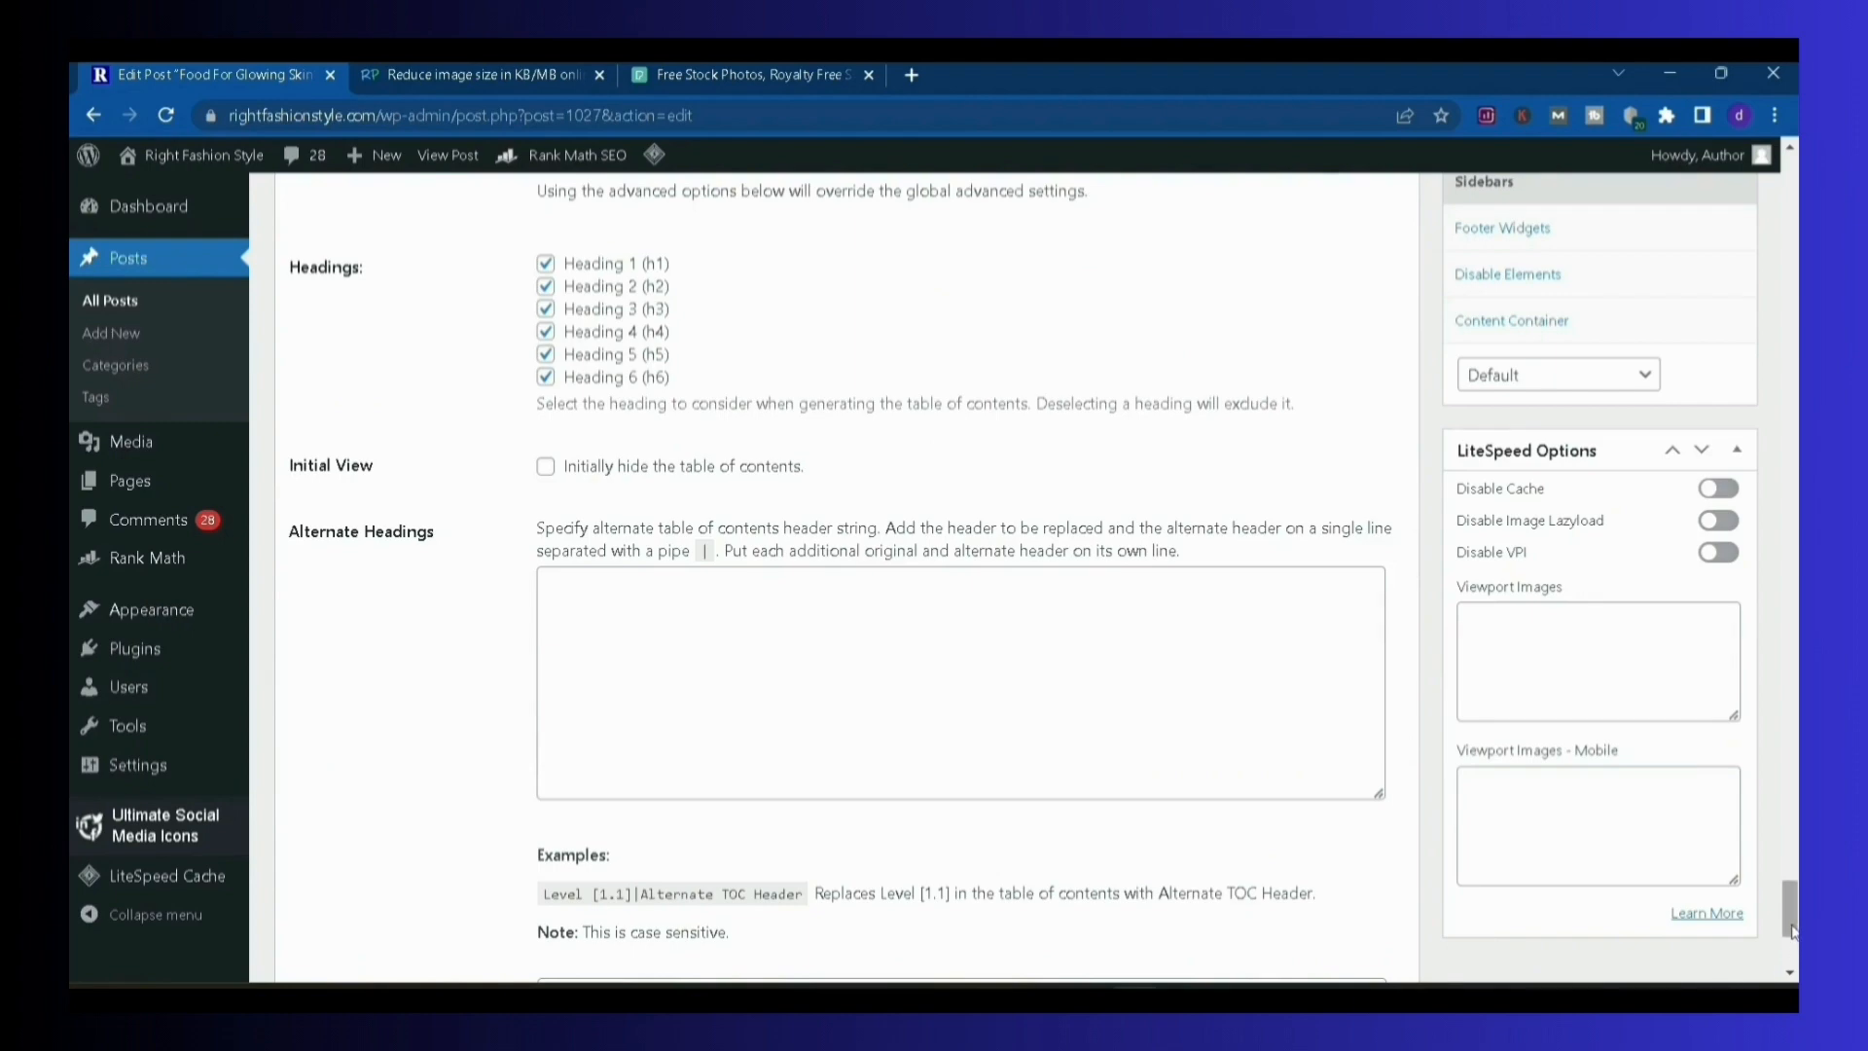
# Return to the start of the post and check the heading style of the "Food For Glowing Skin" subheading
pyautogui.scroll(10, 1740, 650)
pyautogui.scroll(15, 1740, 650)
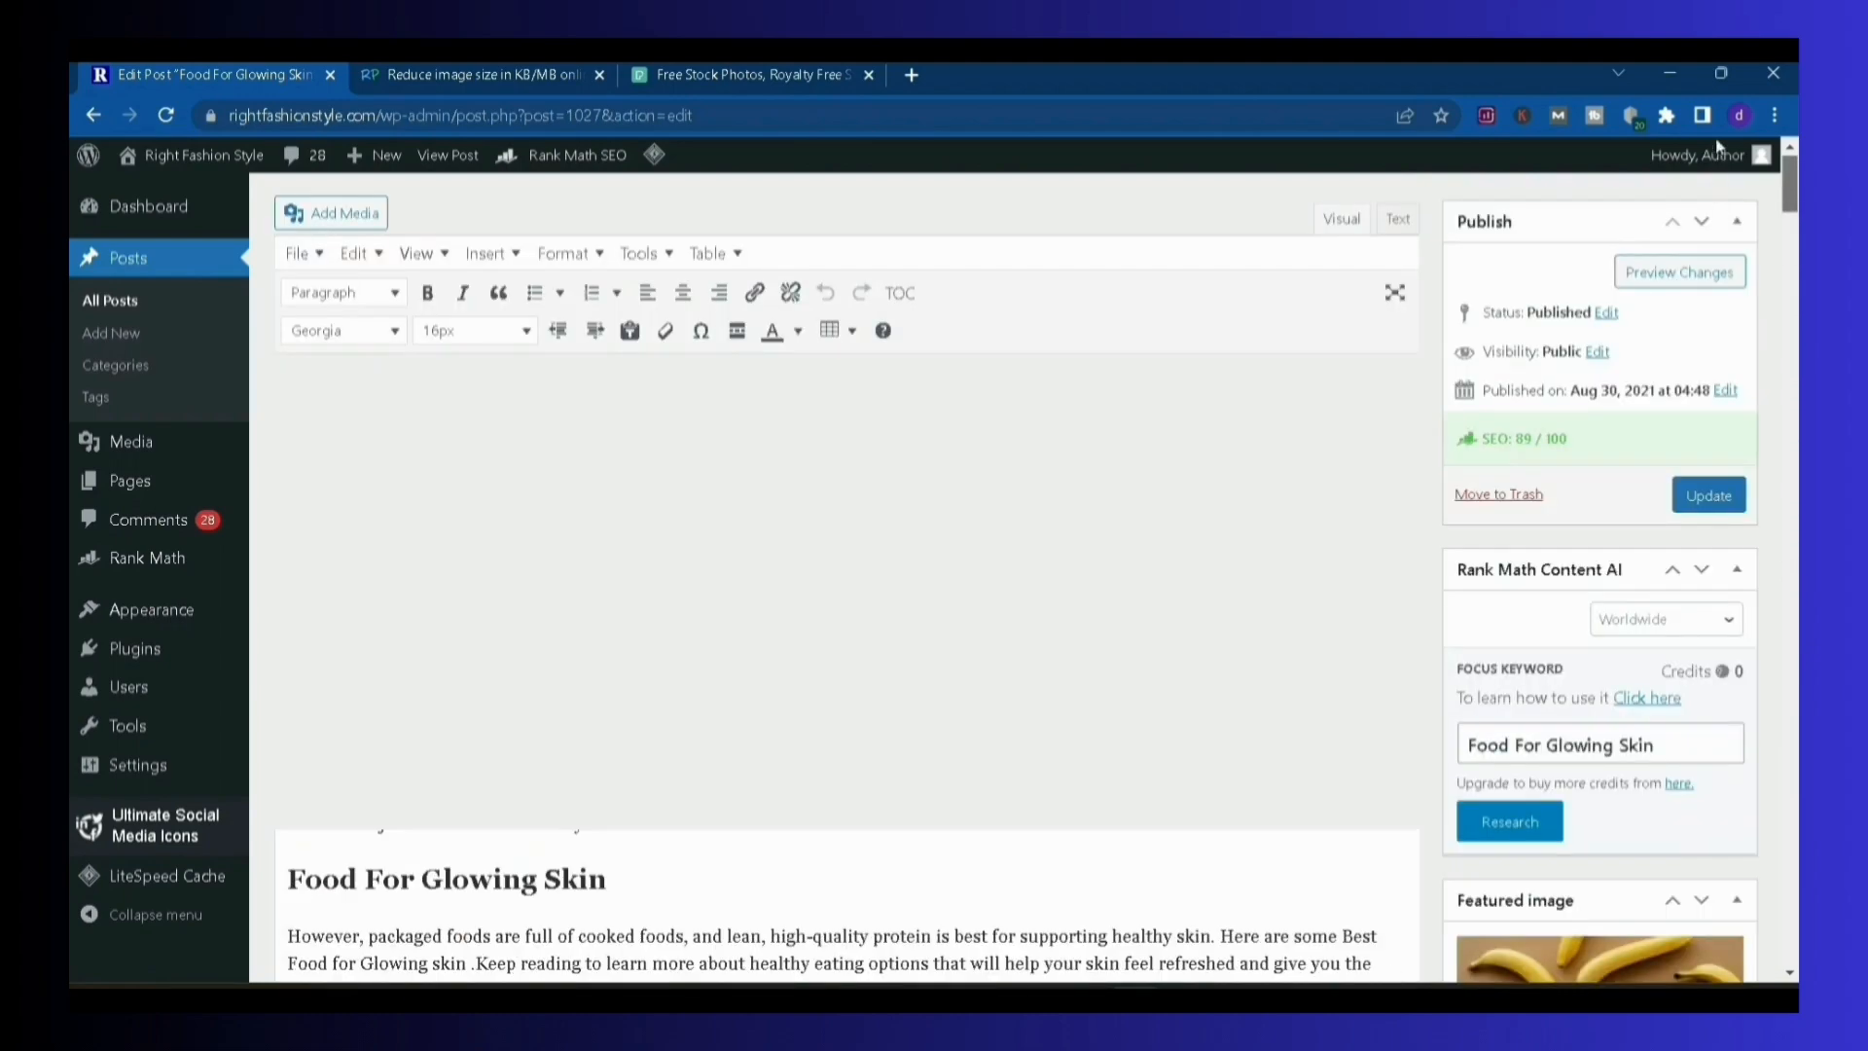
pyautogui.scroll(5, 1740, 229)
pyautogui.scroll(-5, 1742, 220)
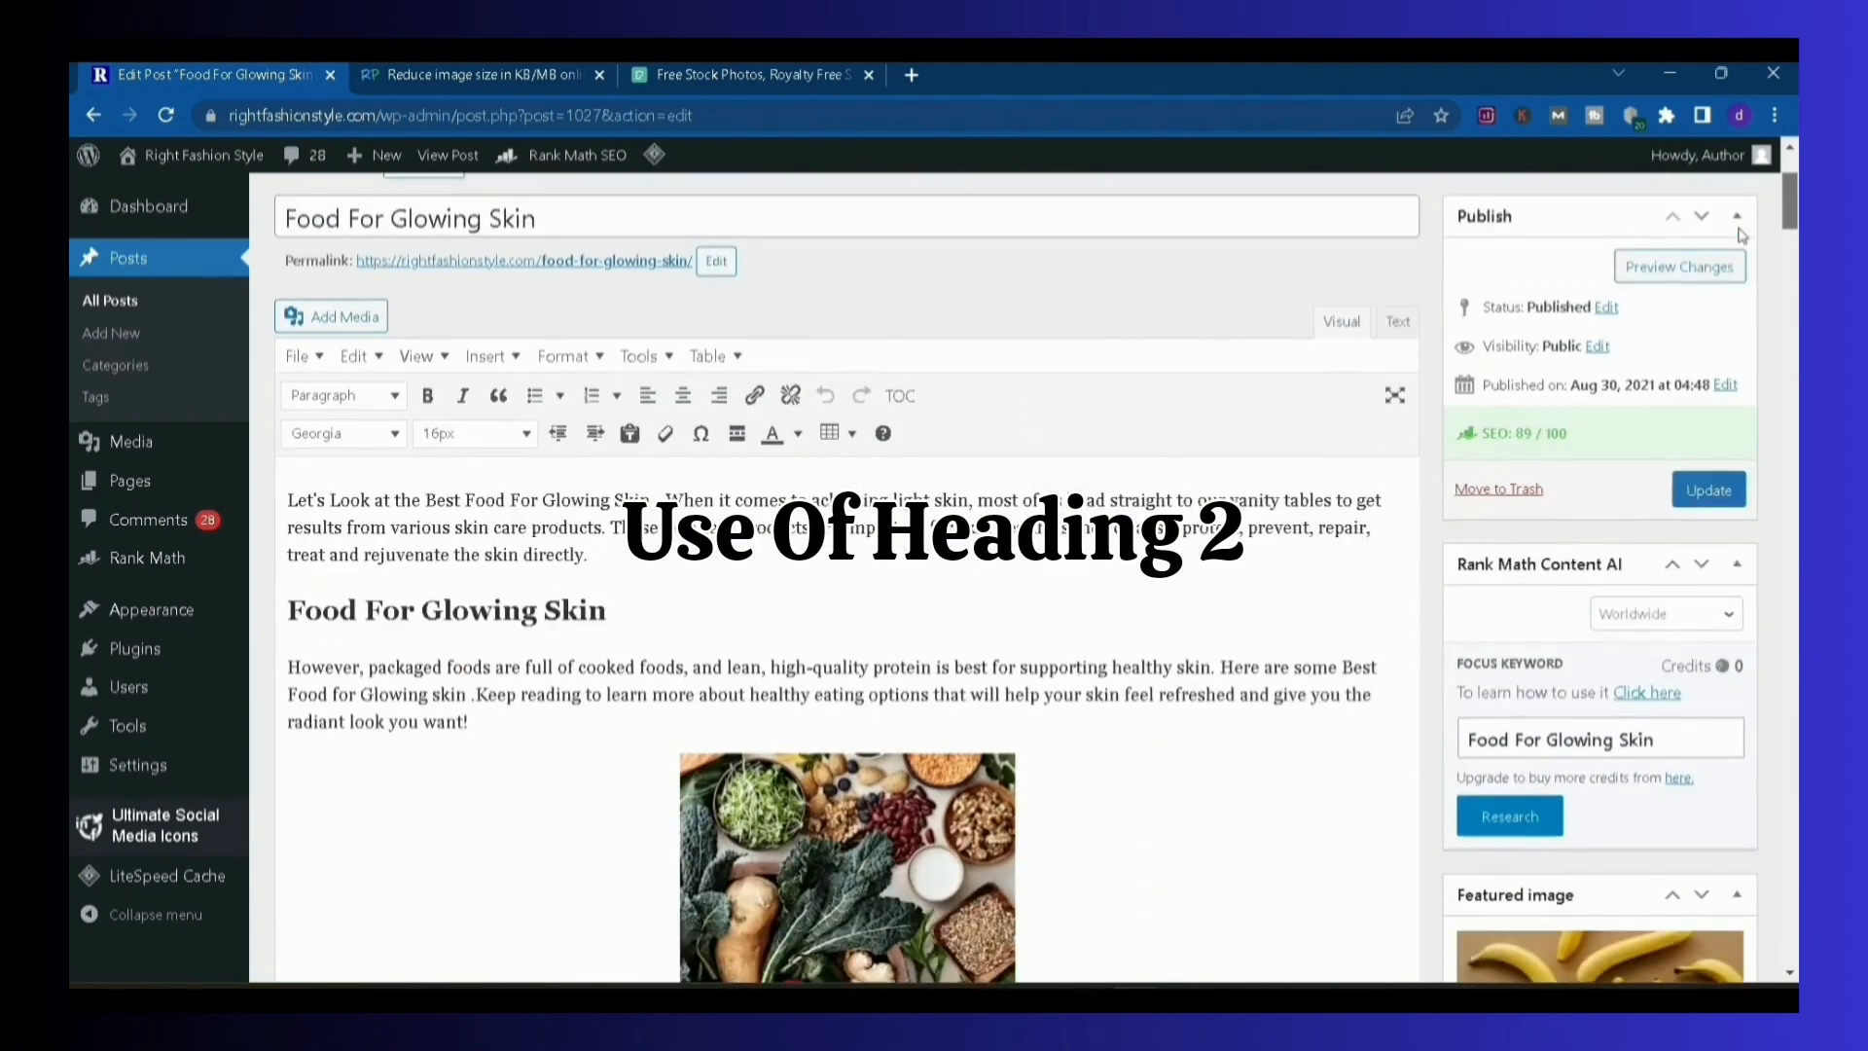
pyautogui.click(595, 432)
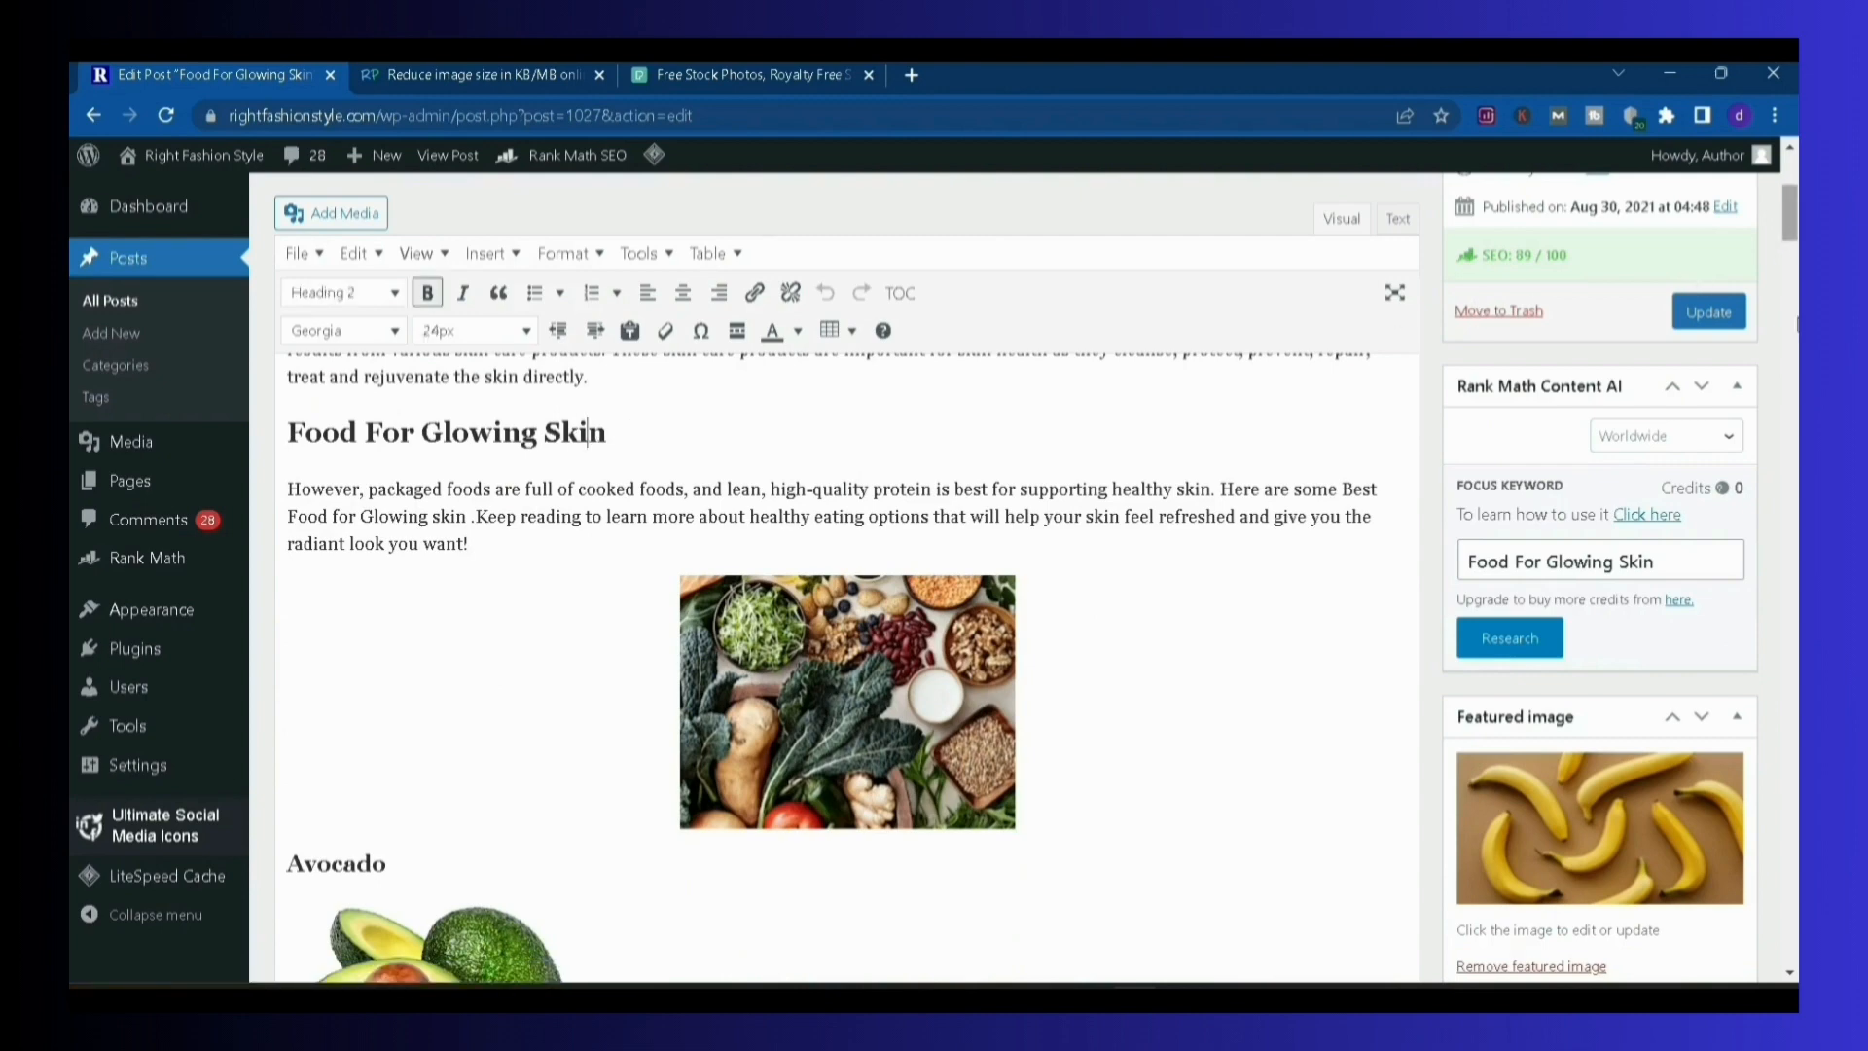
# Review the food sections from Tomatoes to Apricot and the "Superfoods like Broccoli and Kale" and "Food and Drink to Avoid" headings
pyautogui.scroll(-15, 1797, 324)
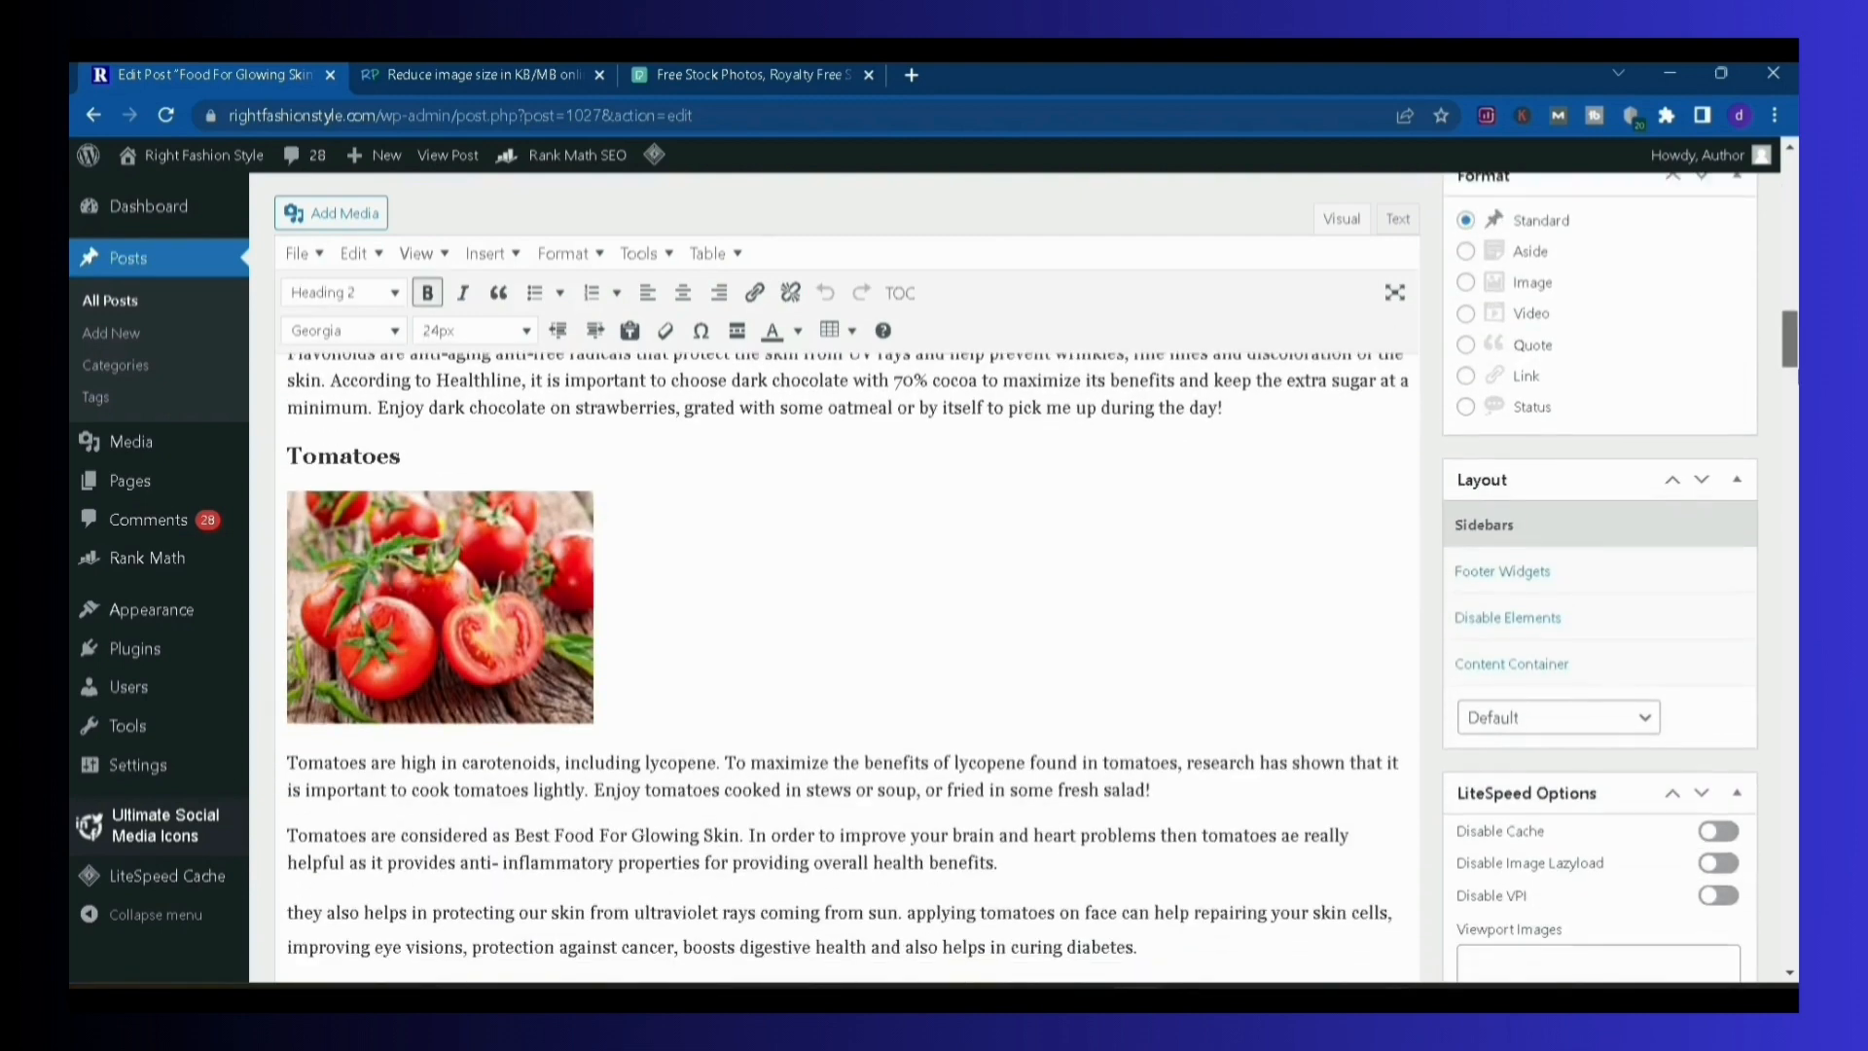
pyautogui.scroll(-15, 1793, 486)
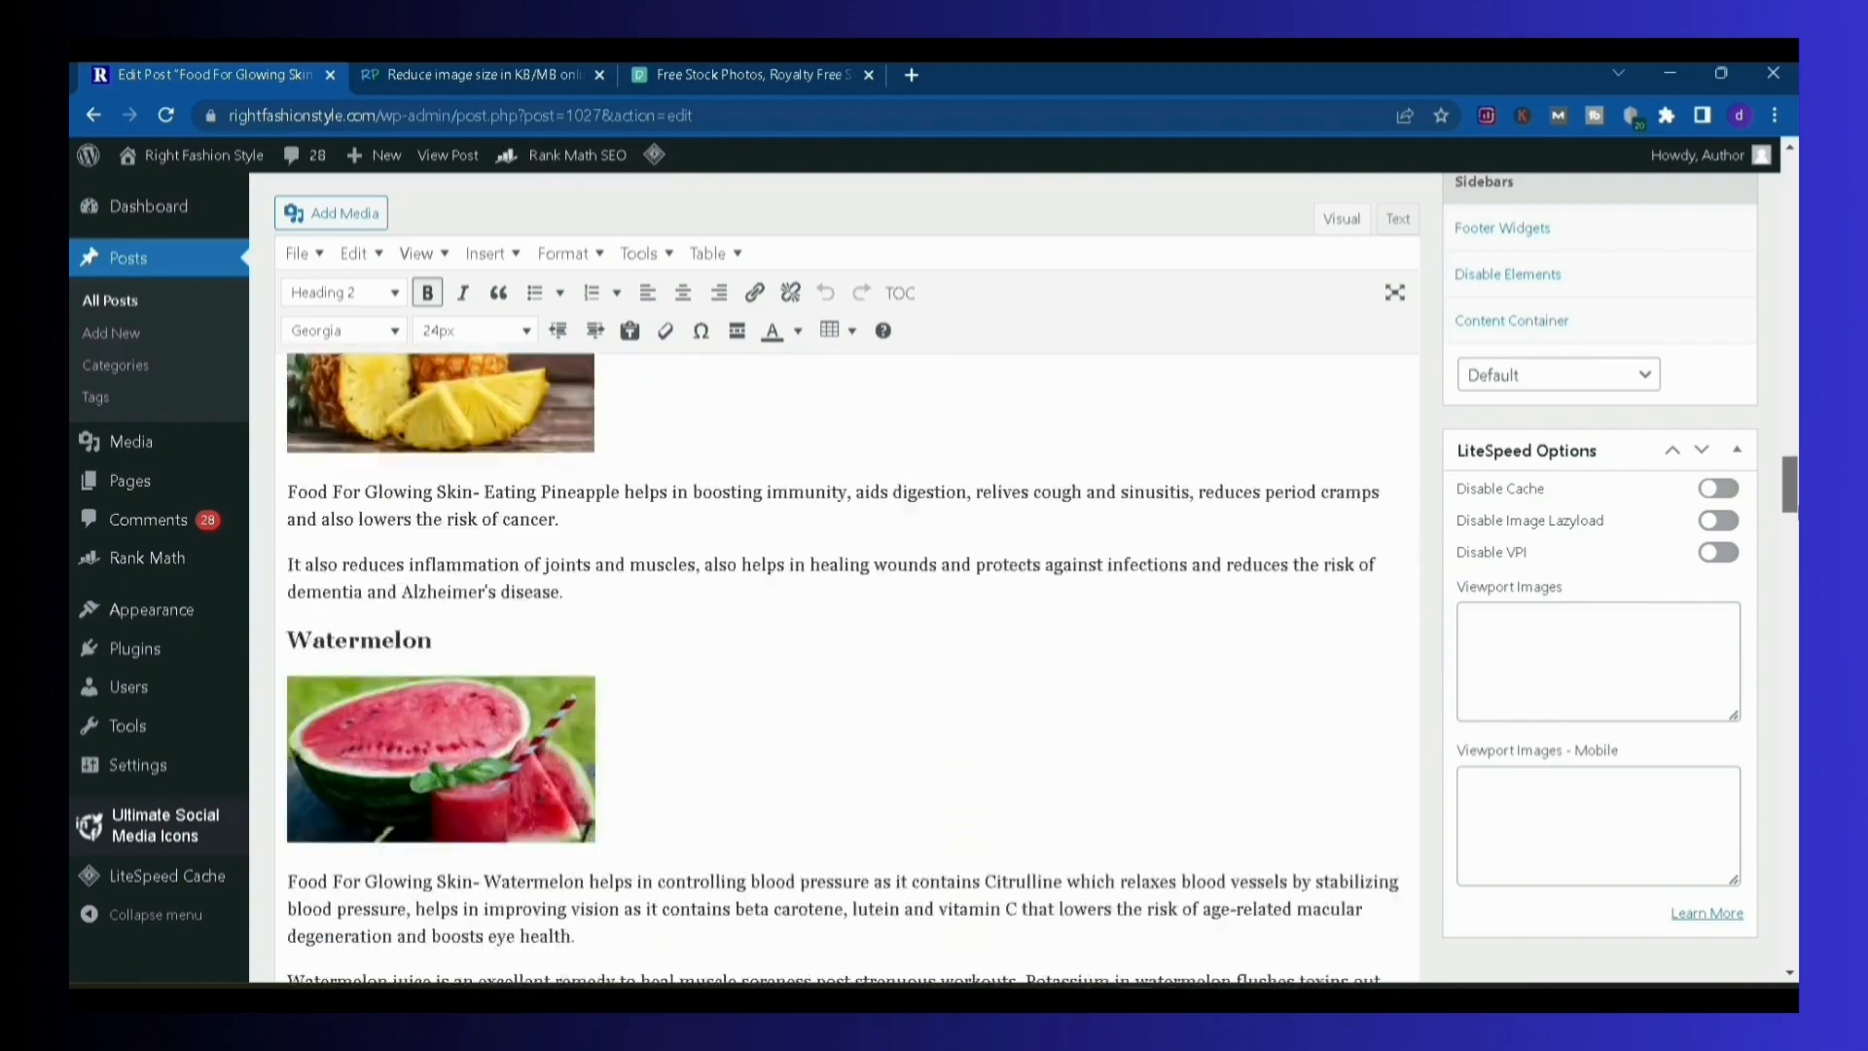
pyautogui.scroll(-15, 1794, 486)
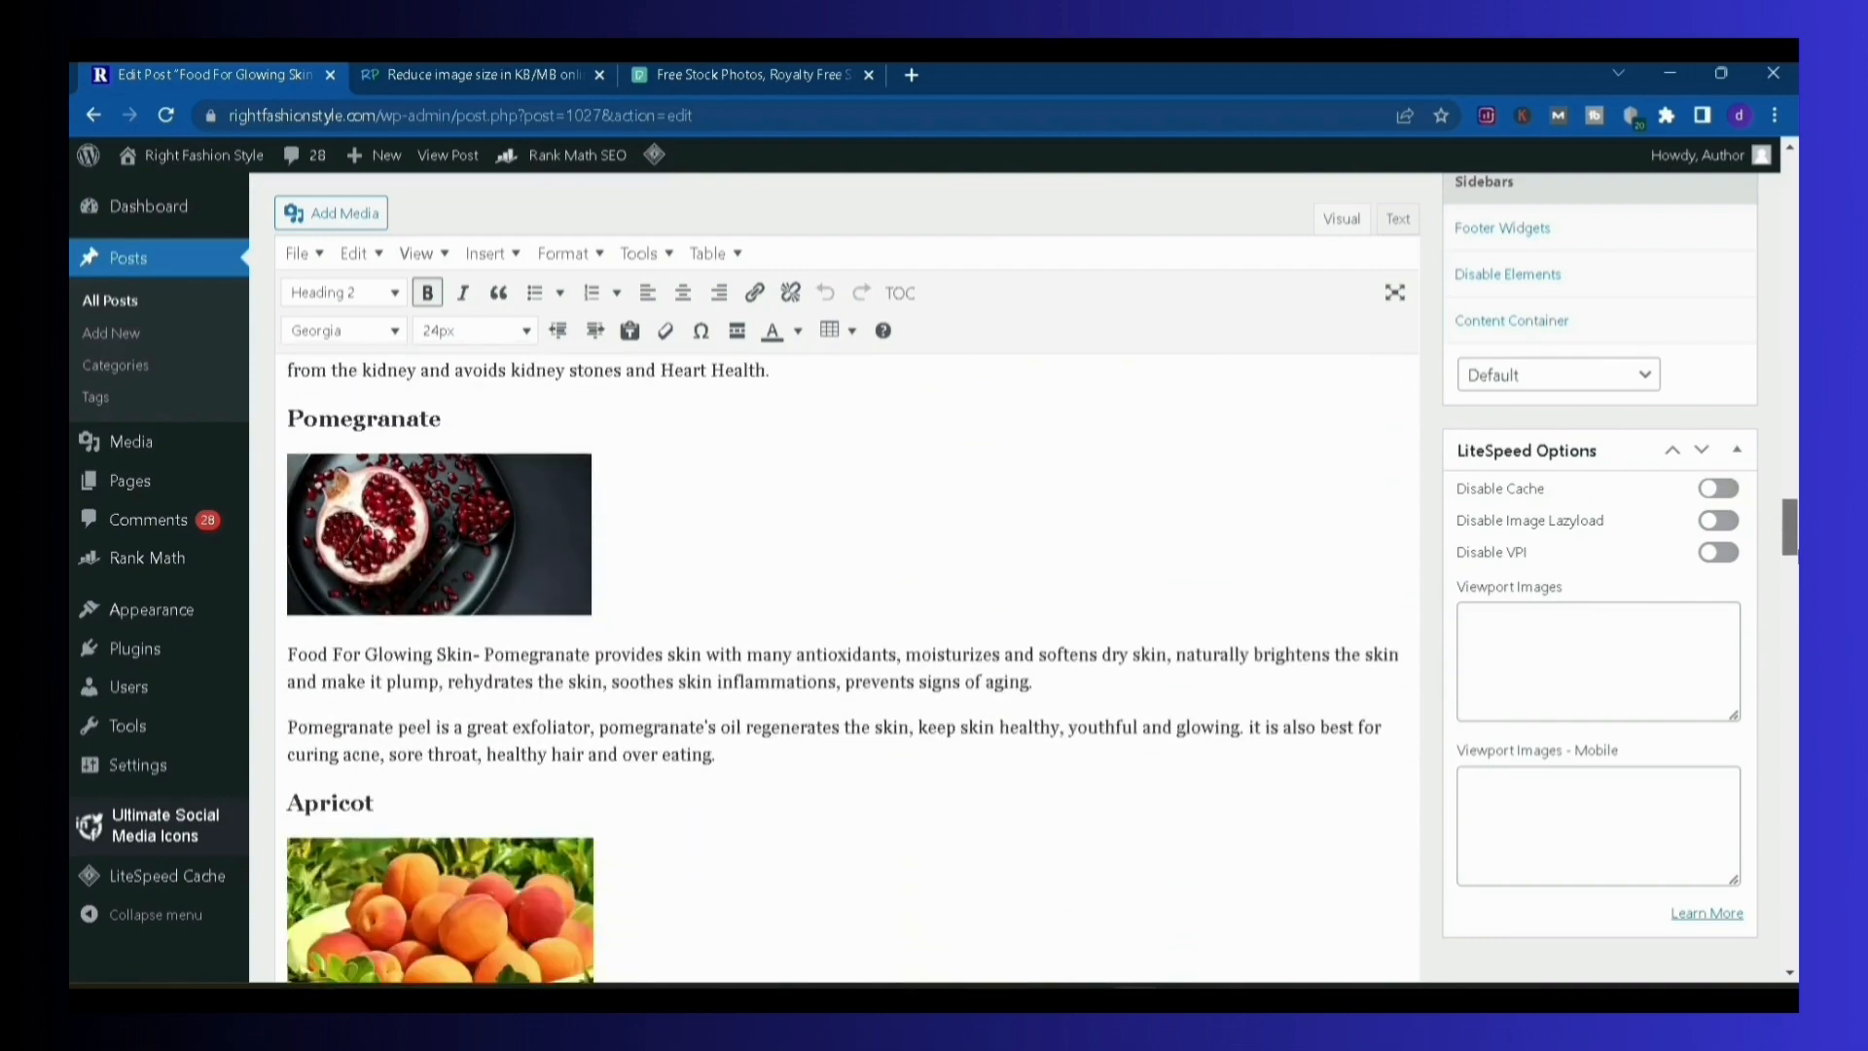
pyautogui.scroll(-3, 1772, 574)
pyautogui.scroll(5, 1773, 575)
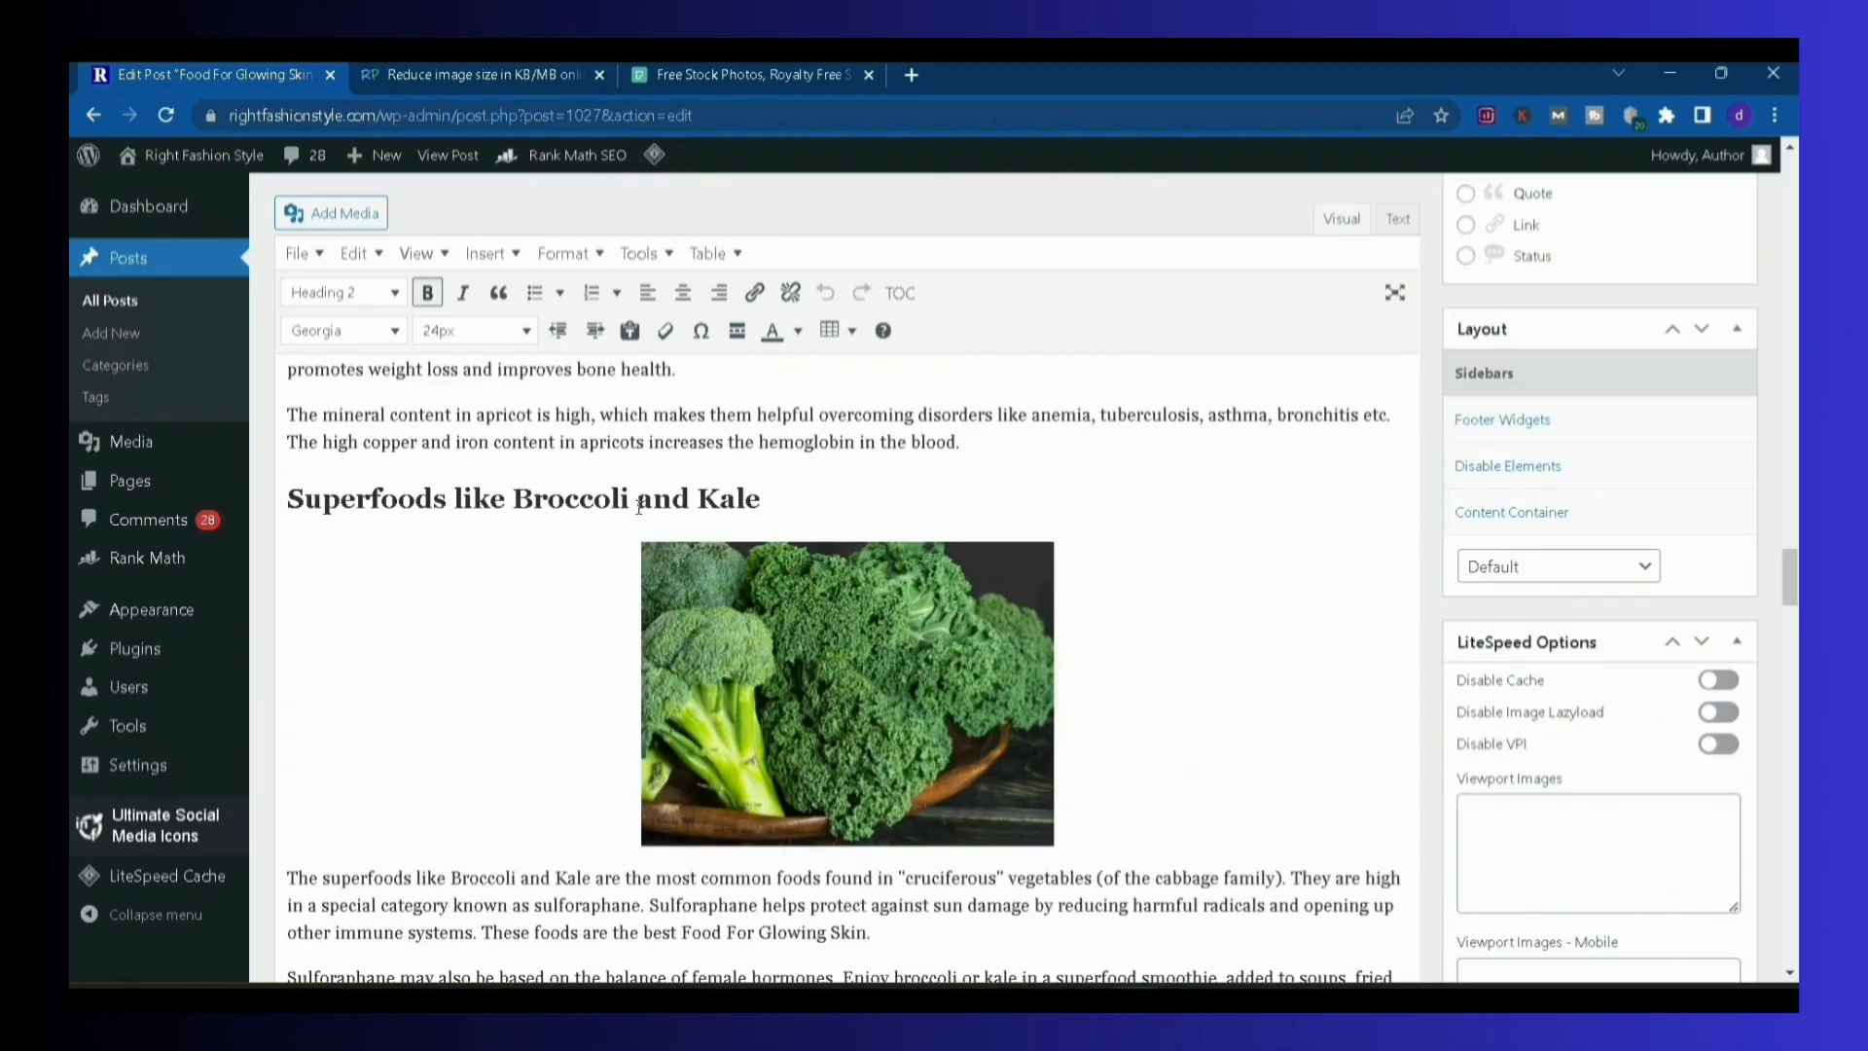
pyautogui.scroll(-6, 659, 565)
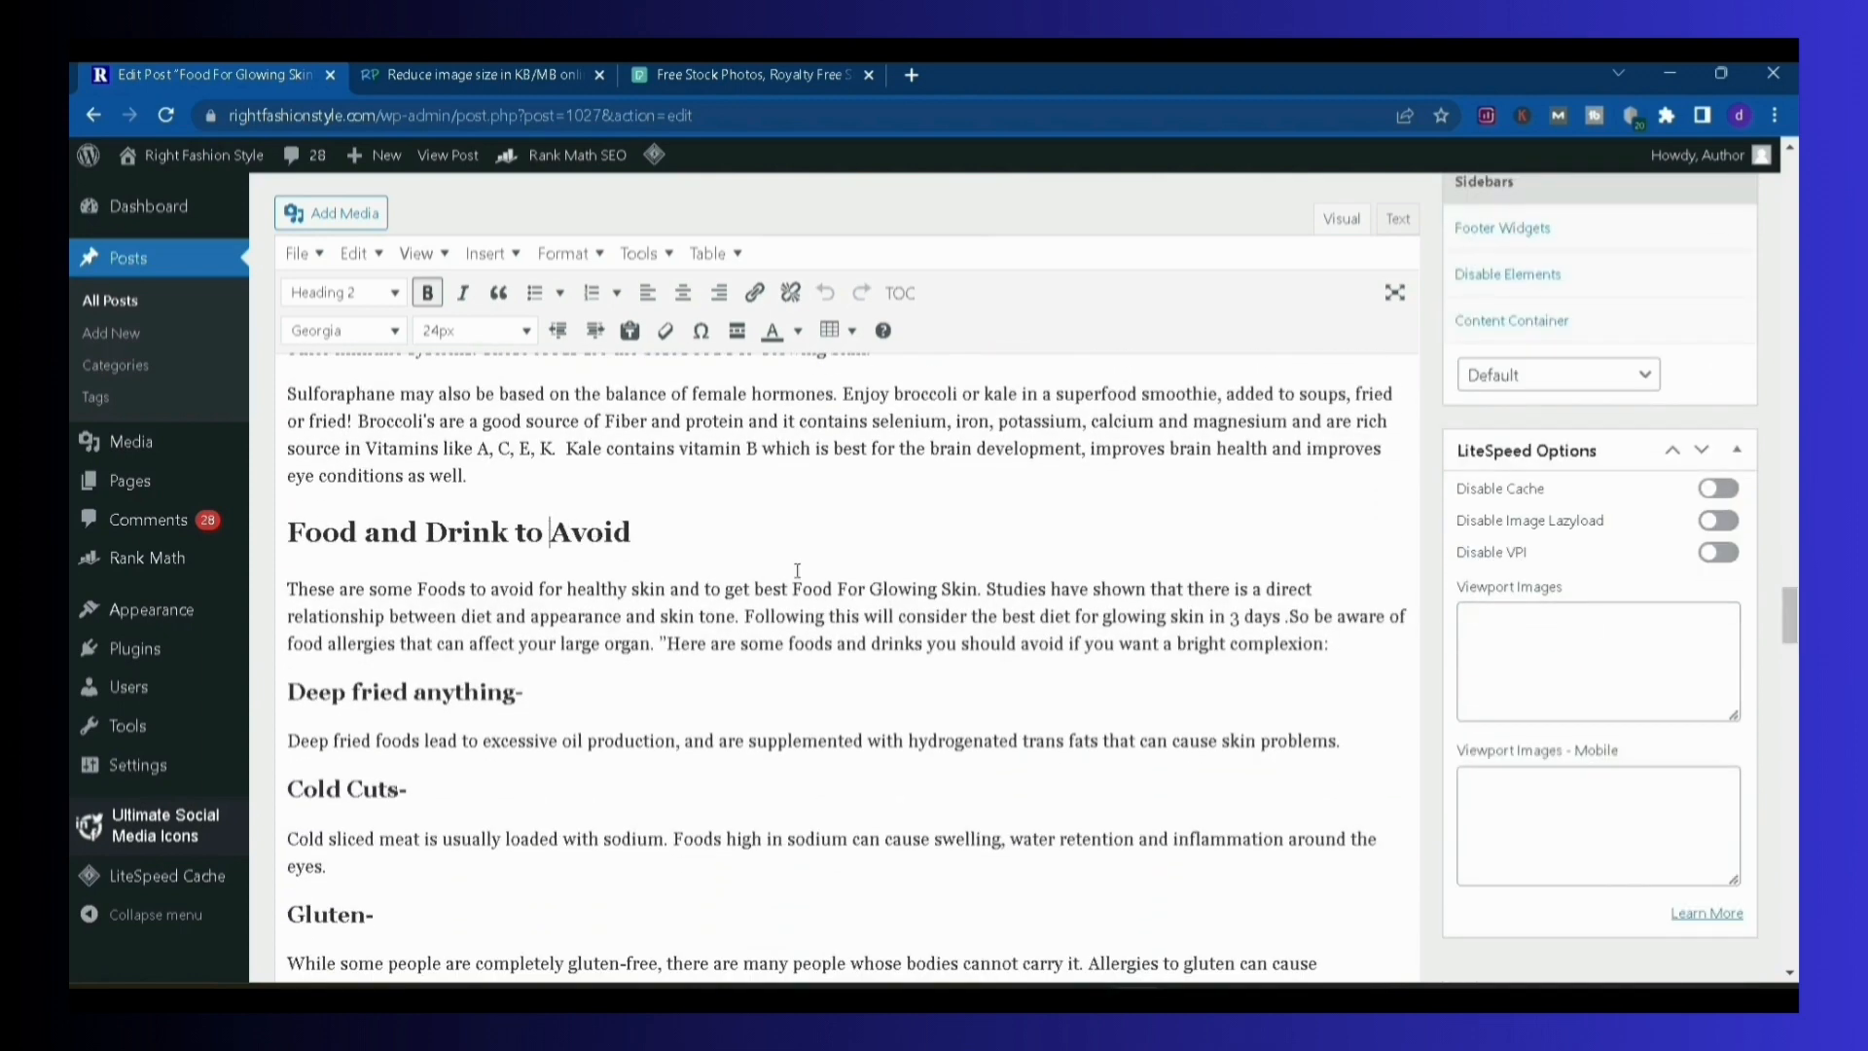
# Review the Conclusion section and inspect the "Also Read" heading with its linked related articles at the end of the post
pyautogui.moveTo(1791, 628); pyautogui.dragTo(1791, 671)
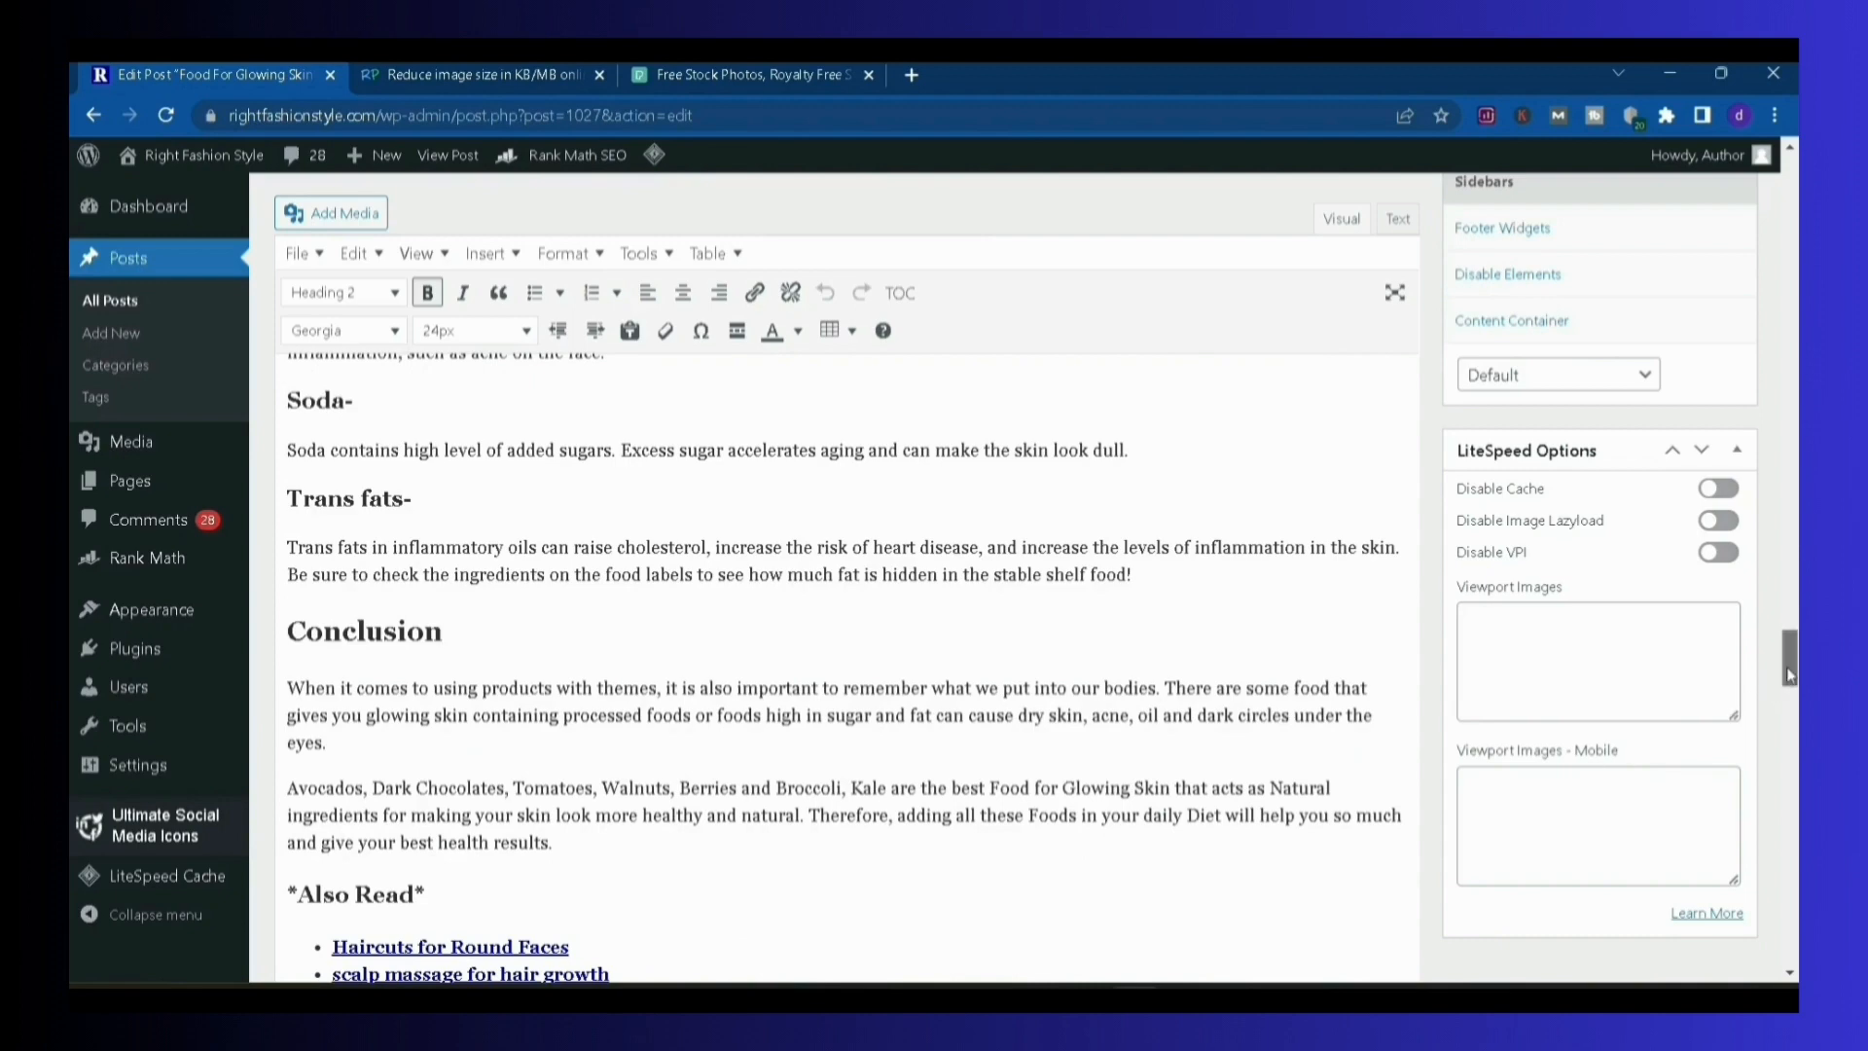
pyautogui.moveTo(1790, 673); pyautogui.dragTo(1791, 697)
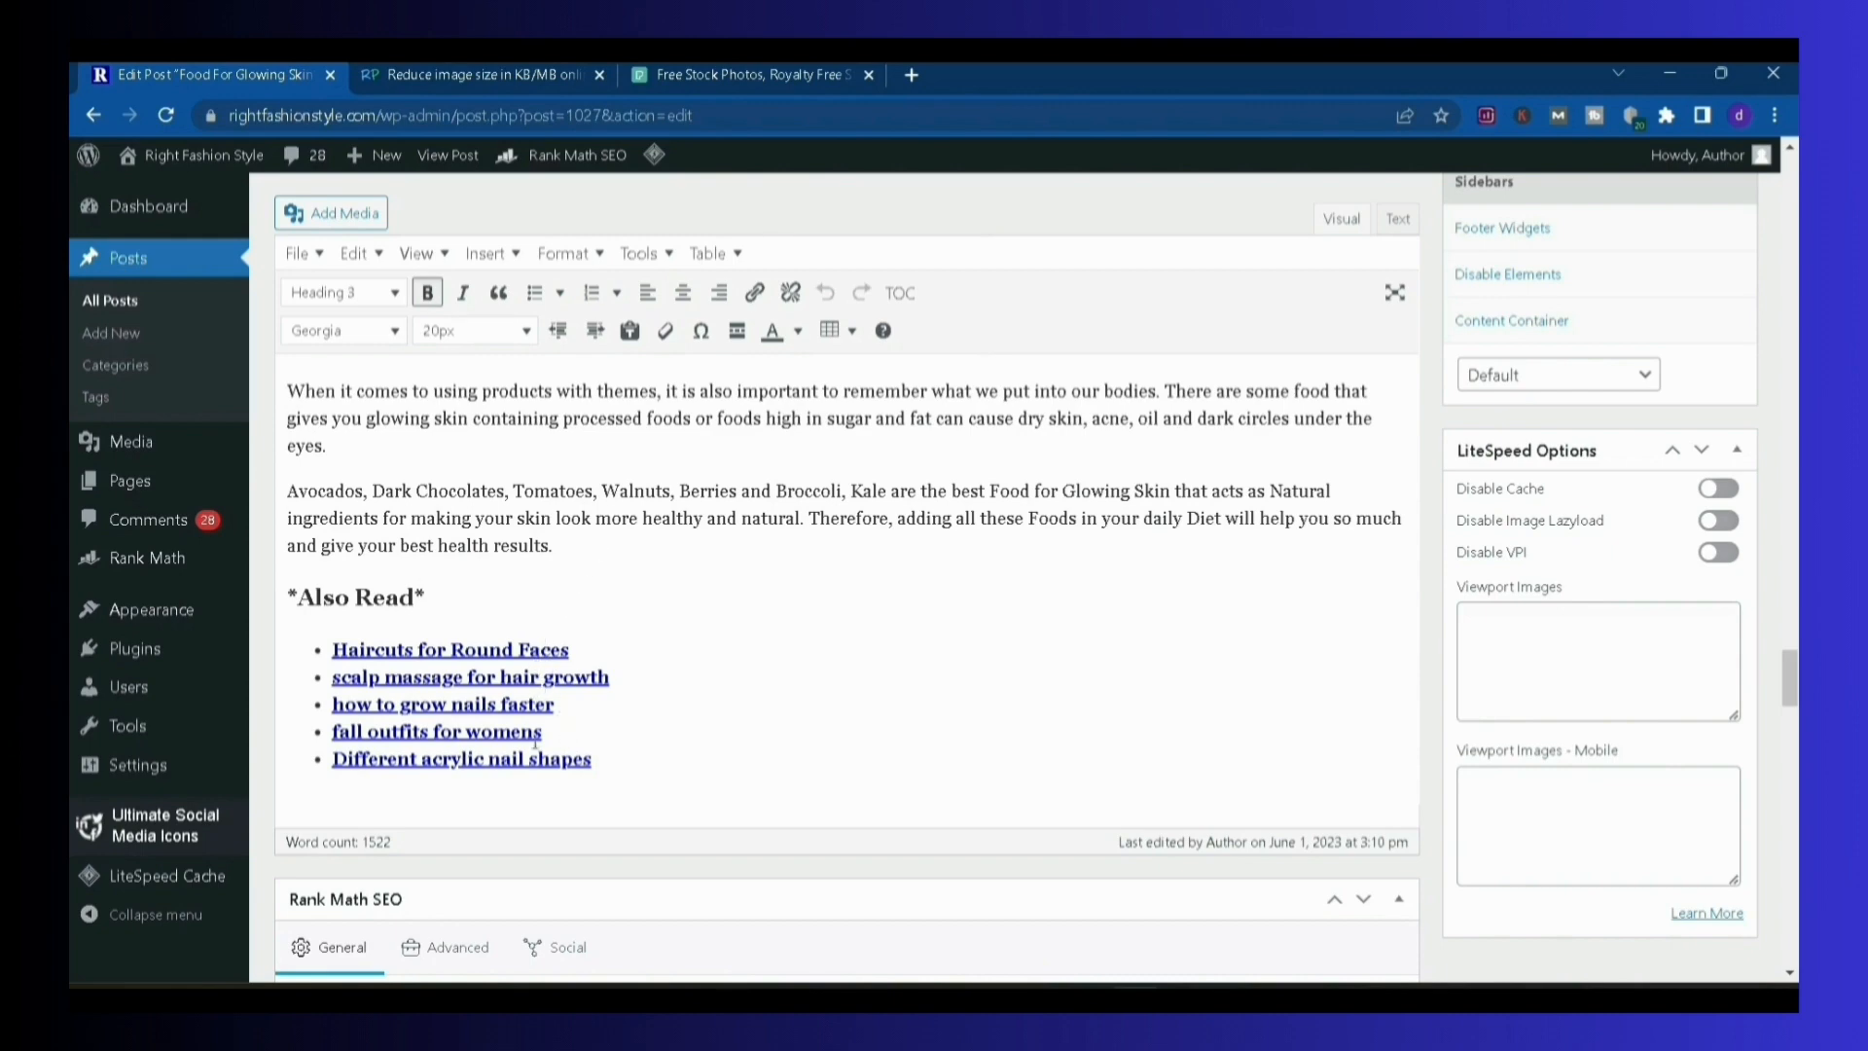
pyautogui.moveTo(434, 596); pyautogui.dragTo(286, 594)
pyautogui.click(584, 633)
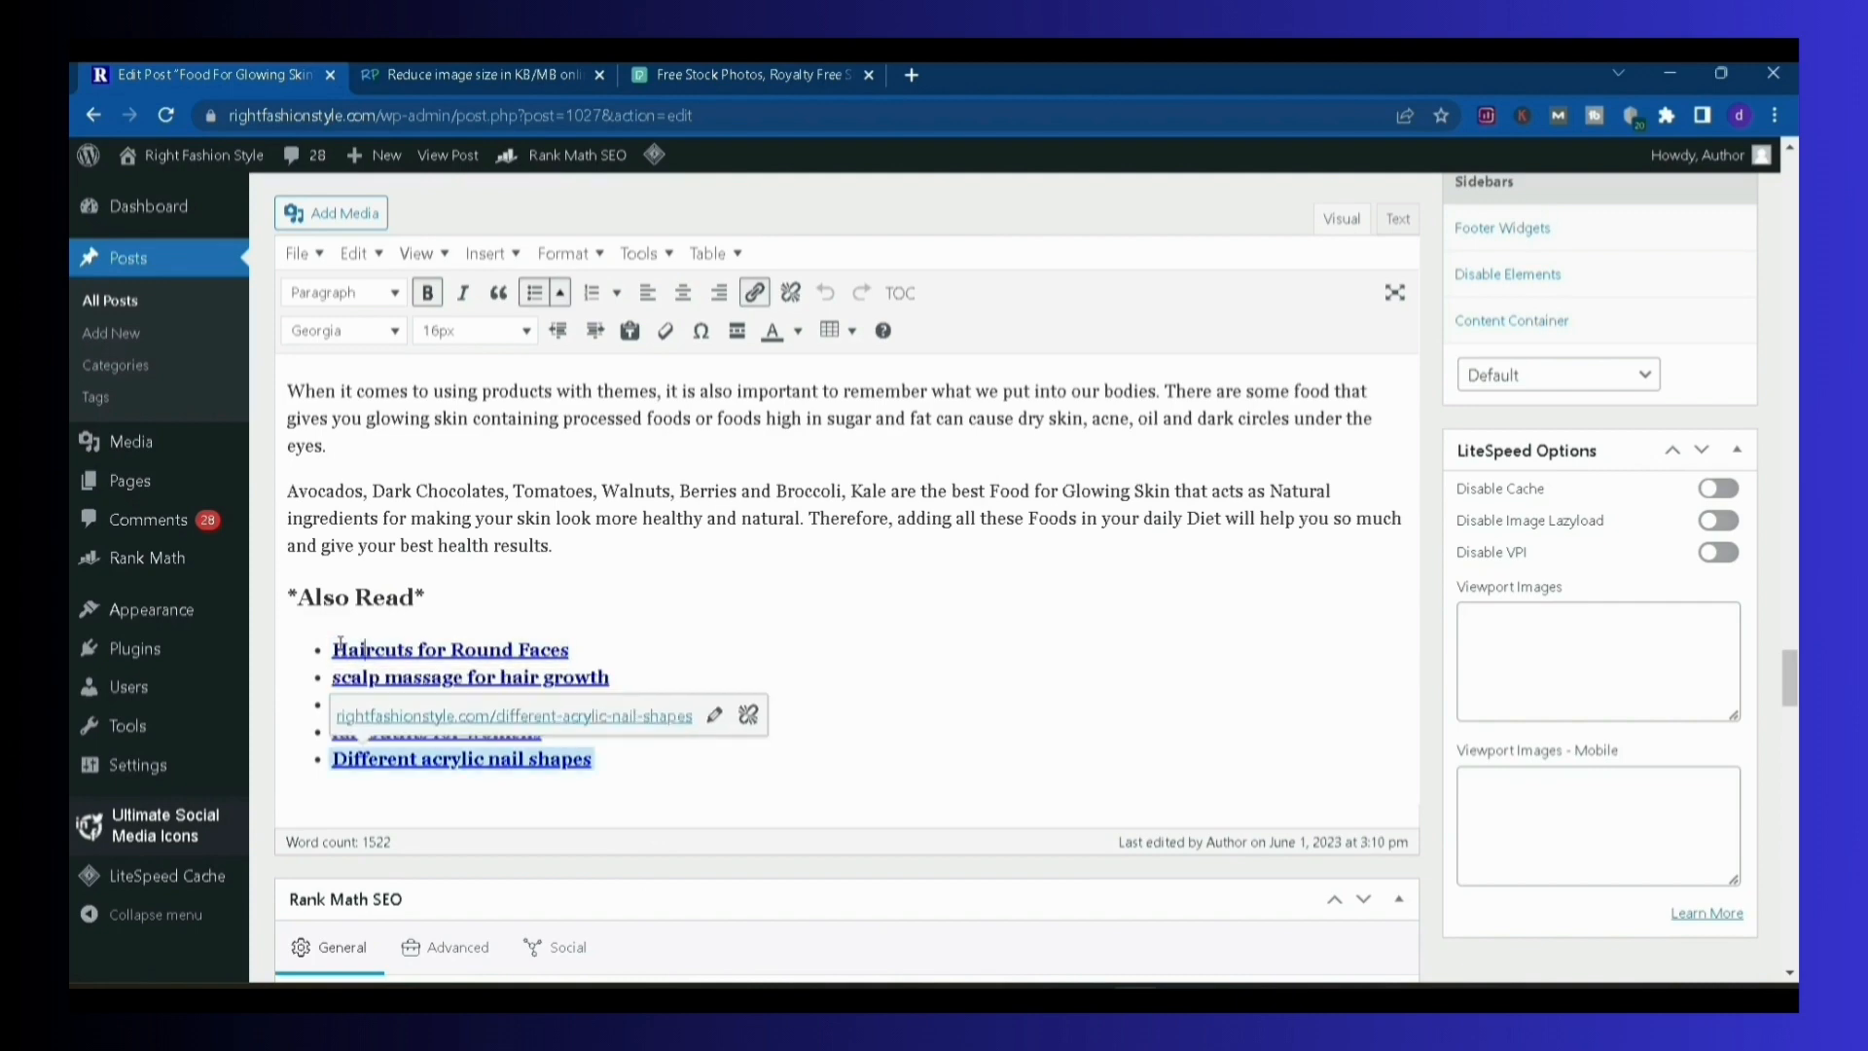
pyautogui.click(761, 519)
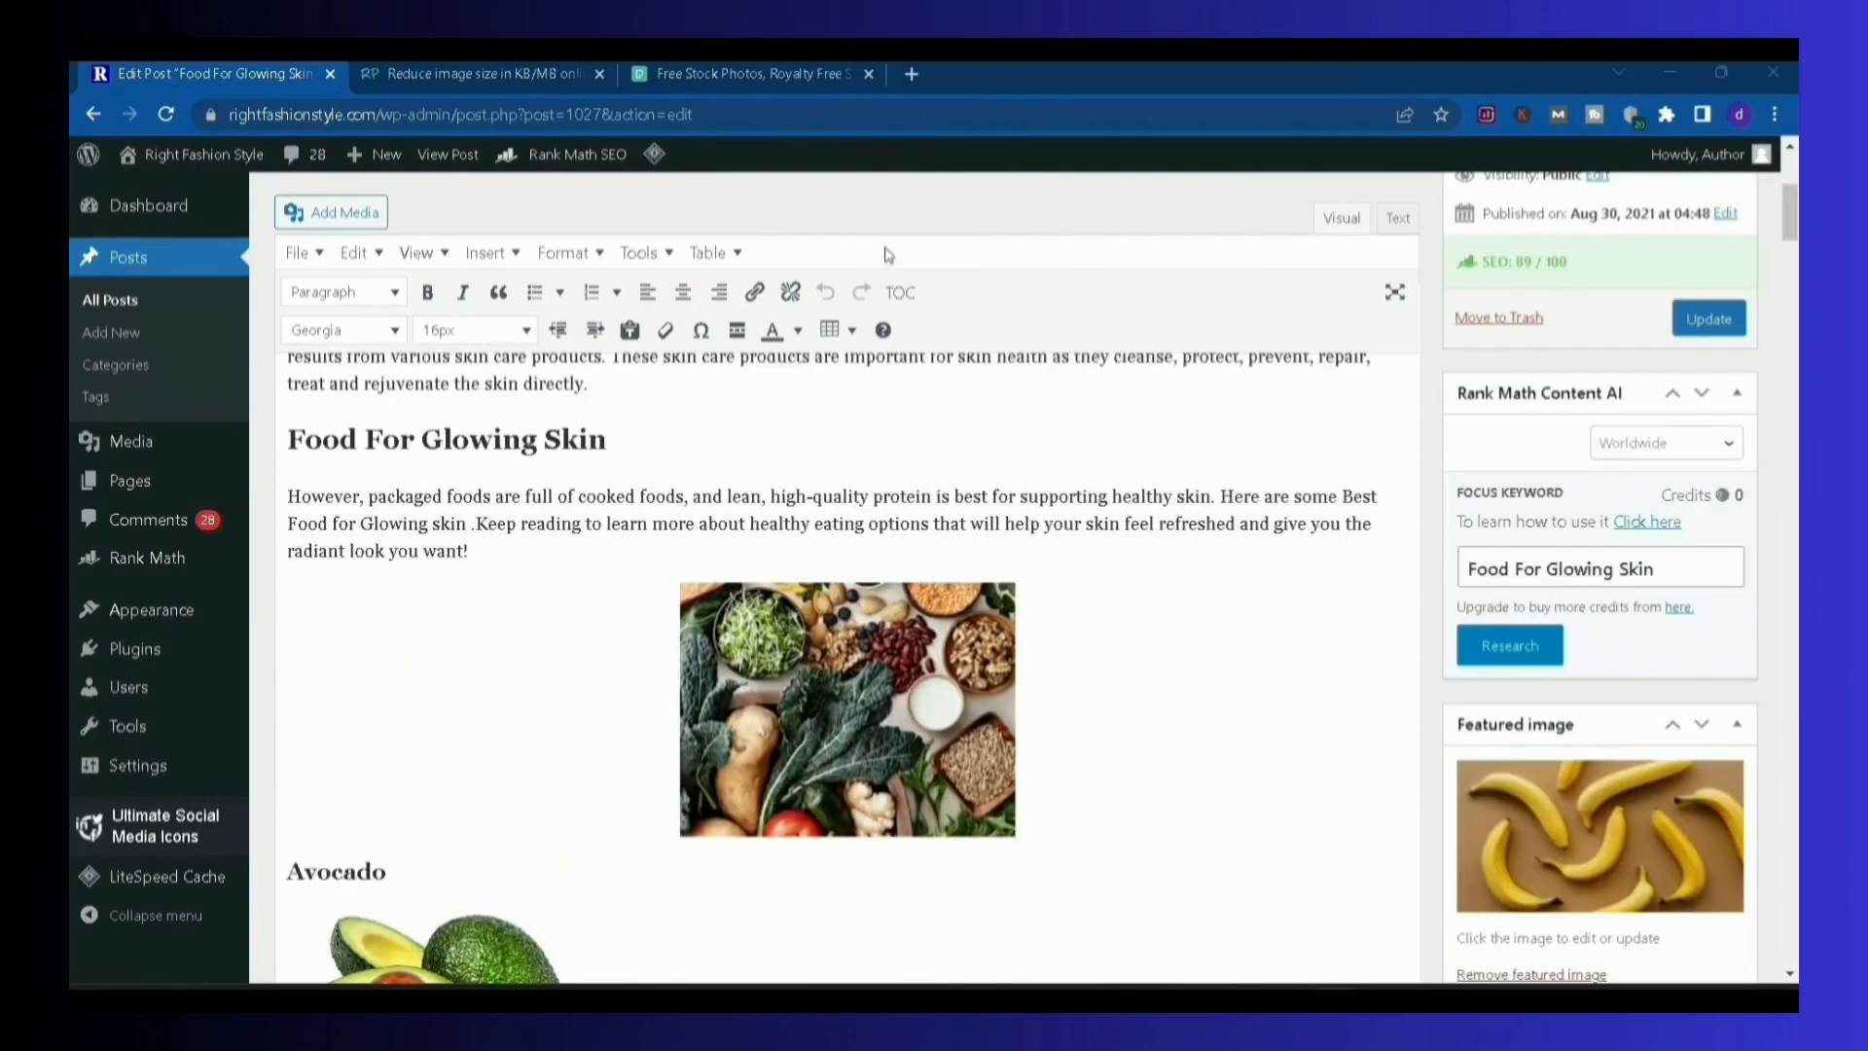
# Switch to ResizePixel to view its image size reduction page, and inspect the image under the post's main subheading
pyautogui.moveTo(654, 154)
pyautogui.click(522, 78)
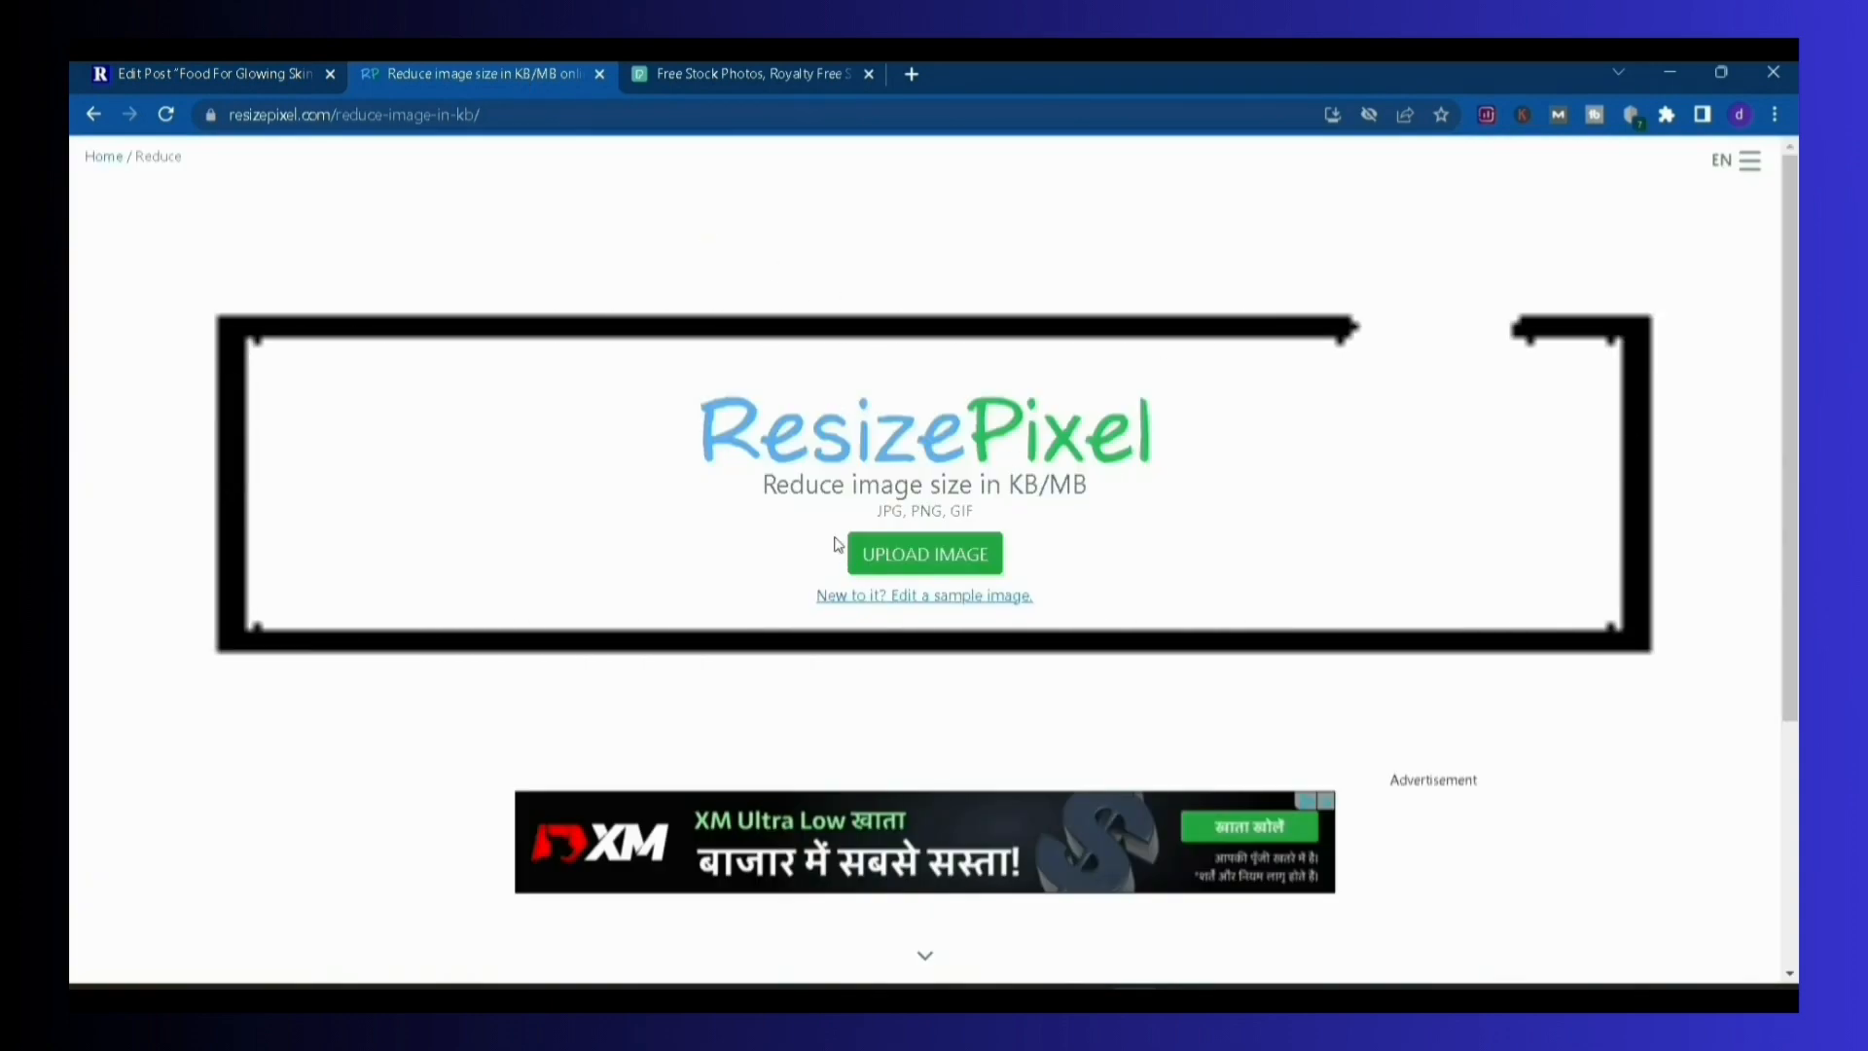
pyautogui.click(721, 76)
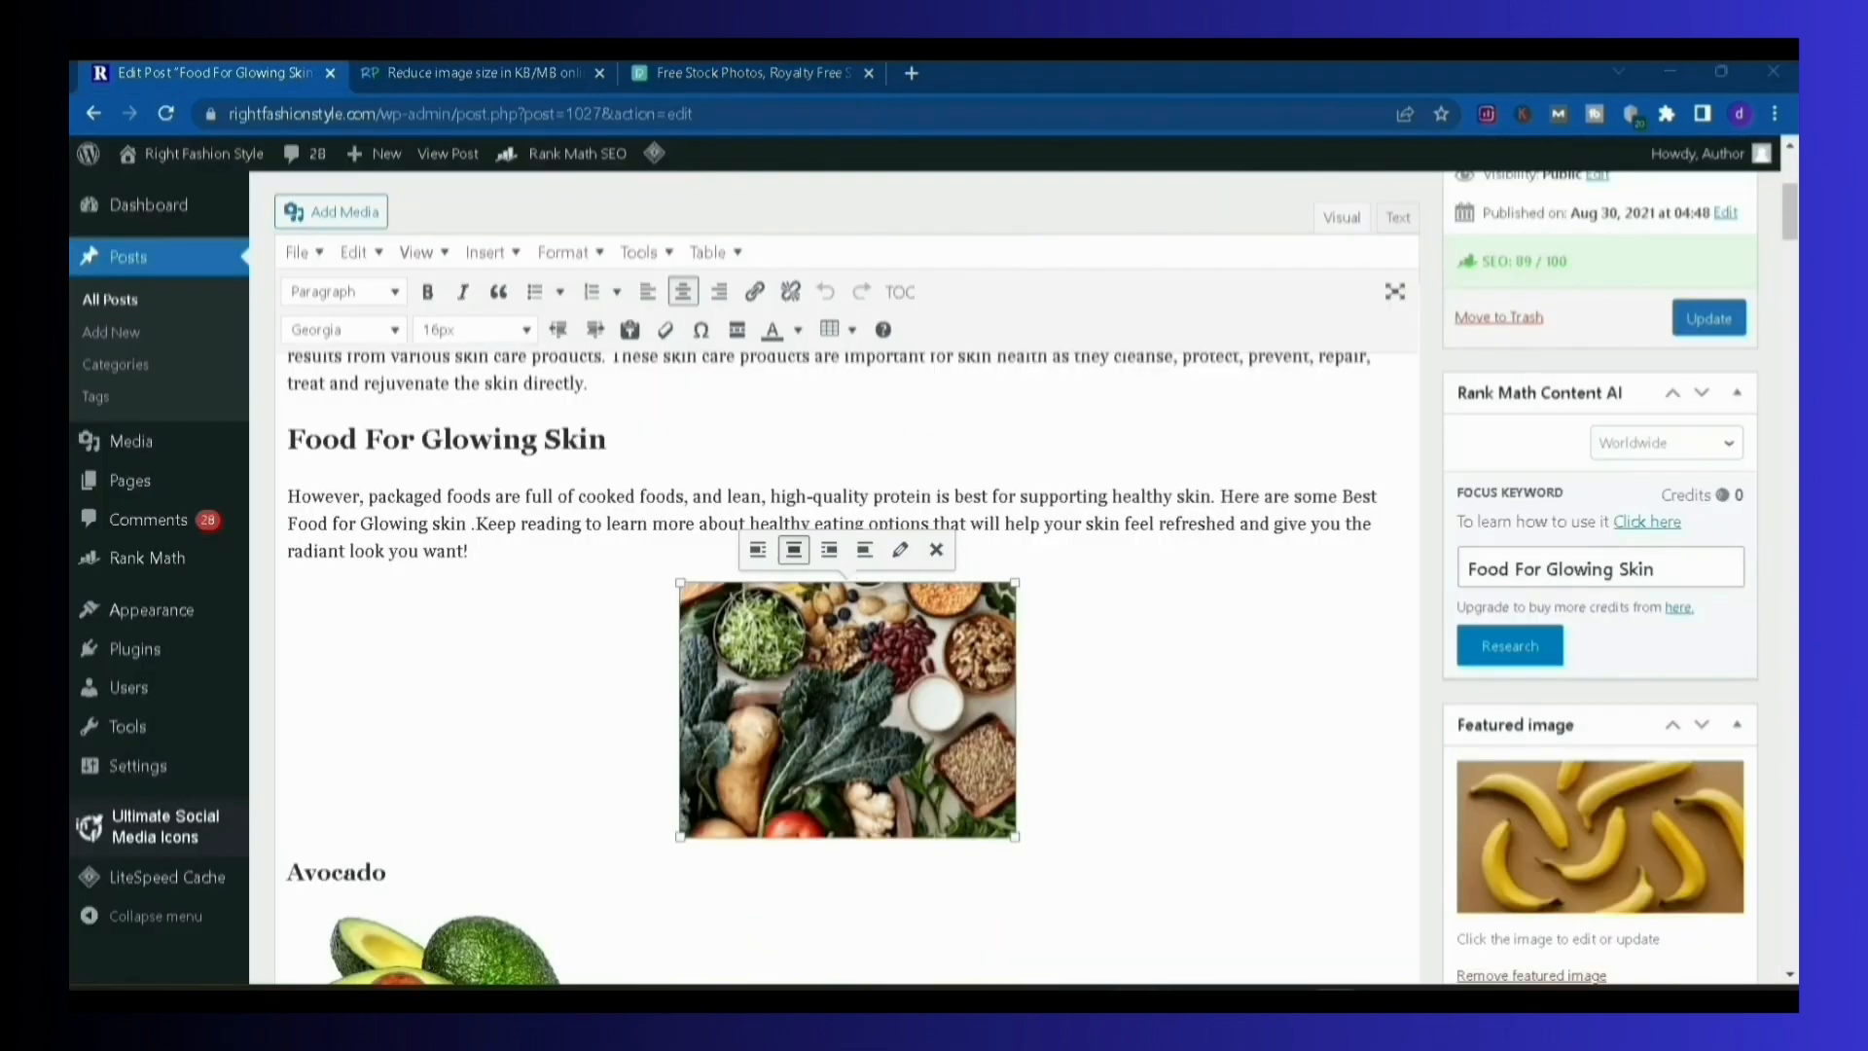
# Search Pexels for "green vegetable" photos and browse the results
pyautogui.click(677, 78)
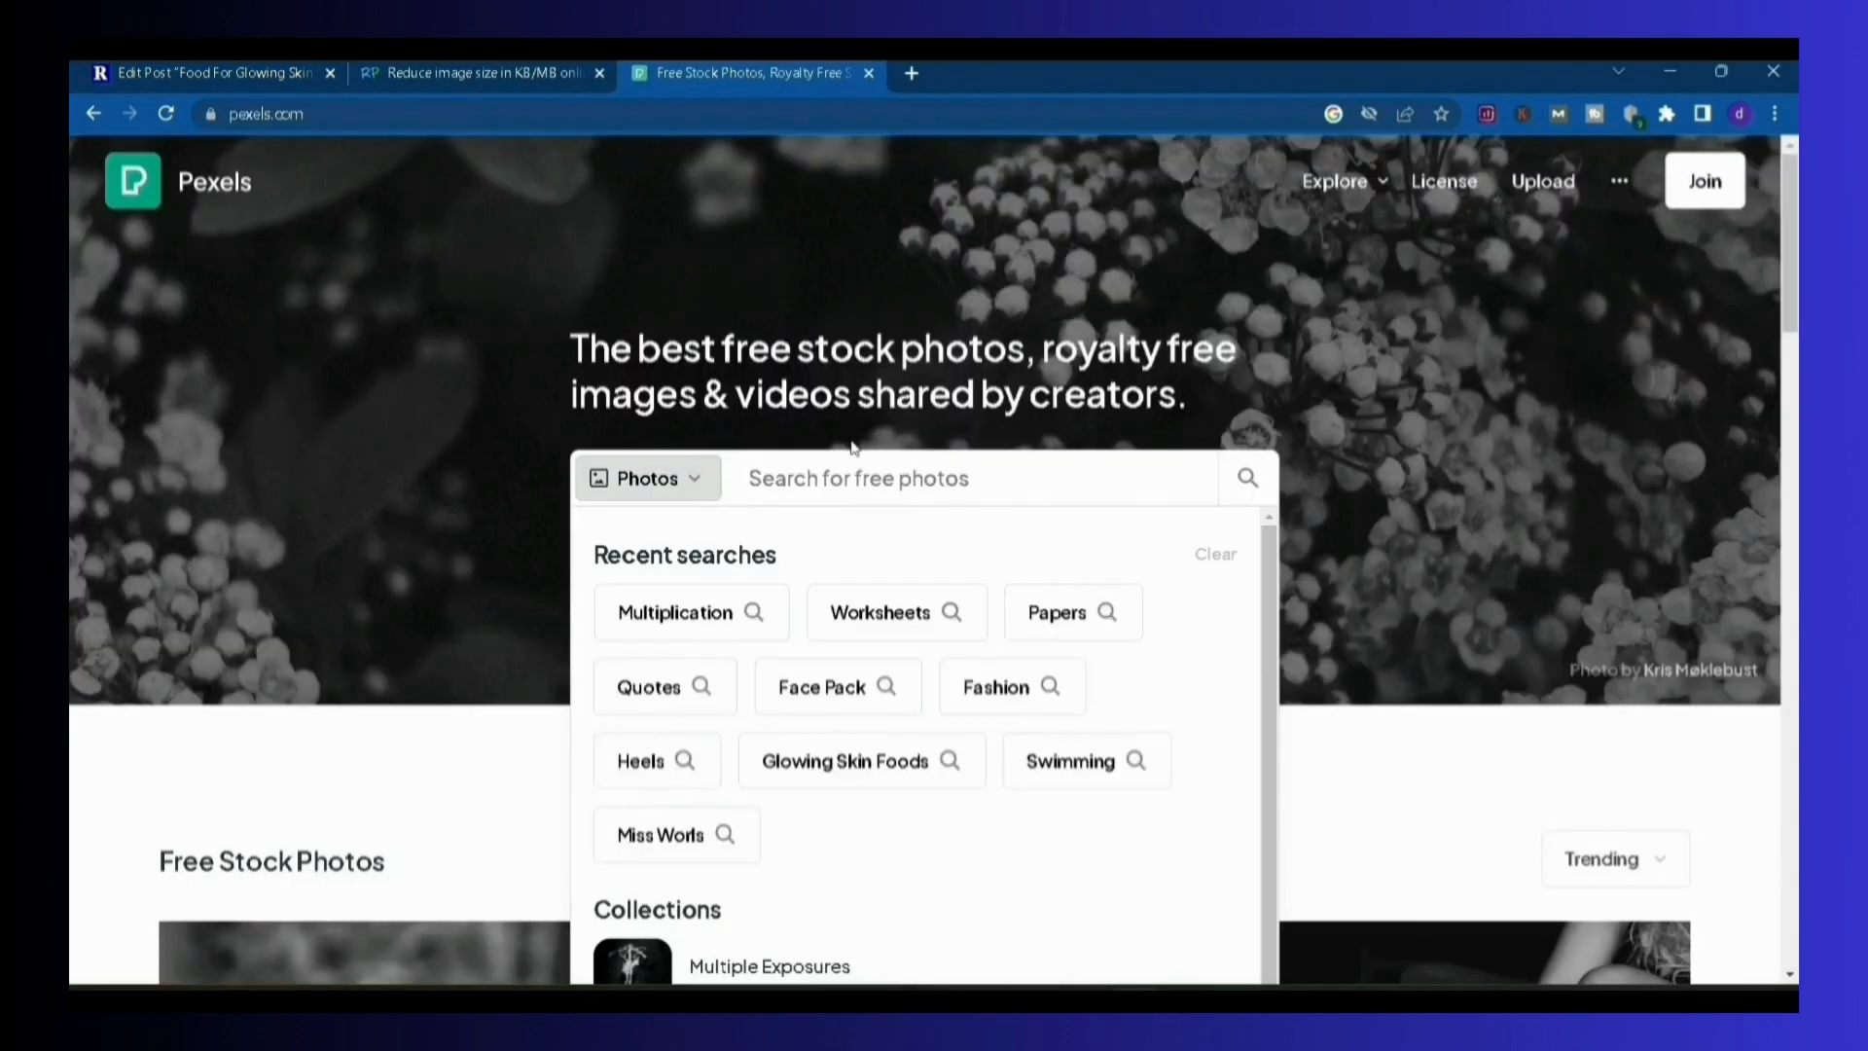
pyautogui.write('green ve')
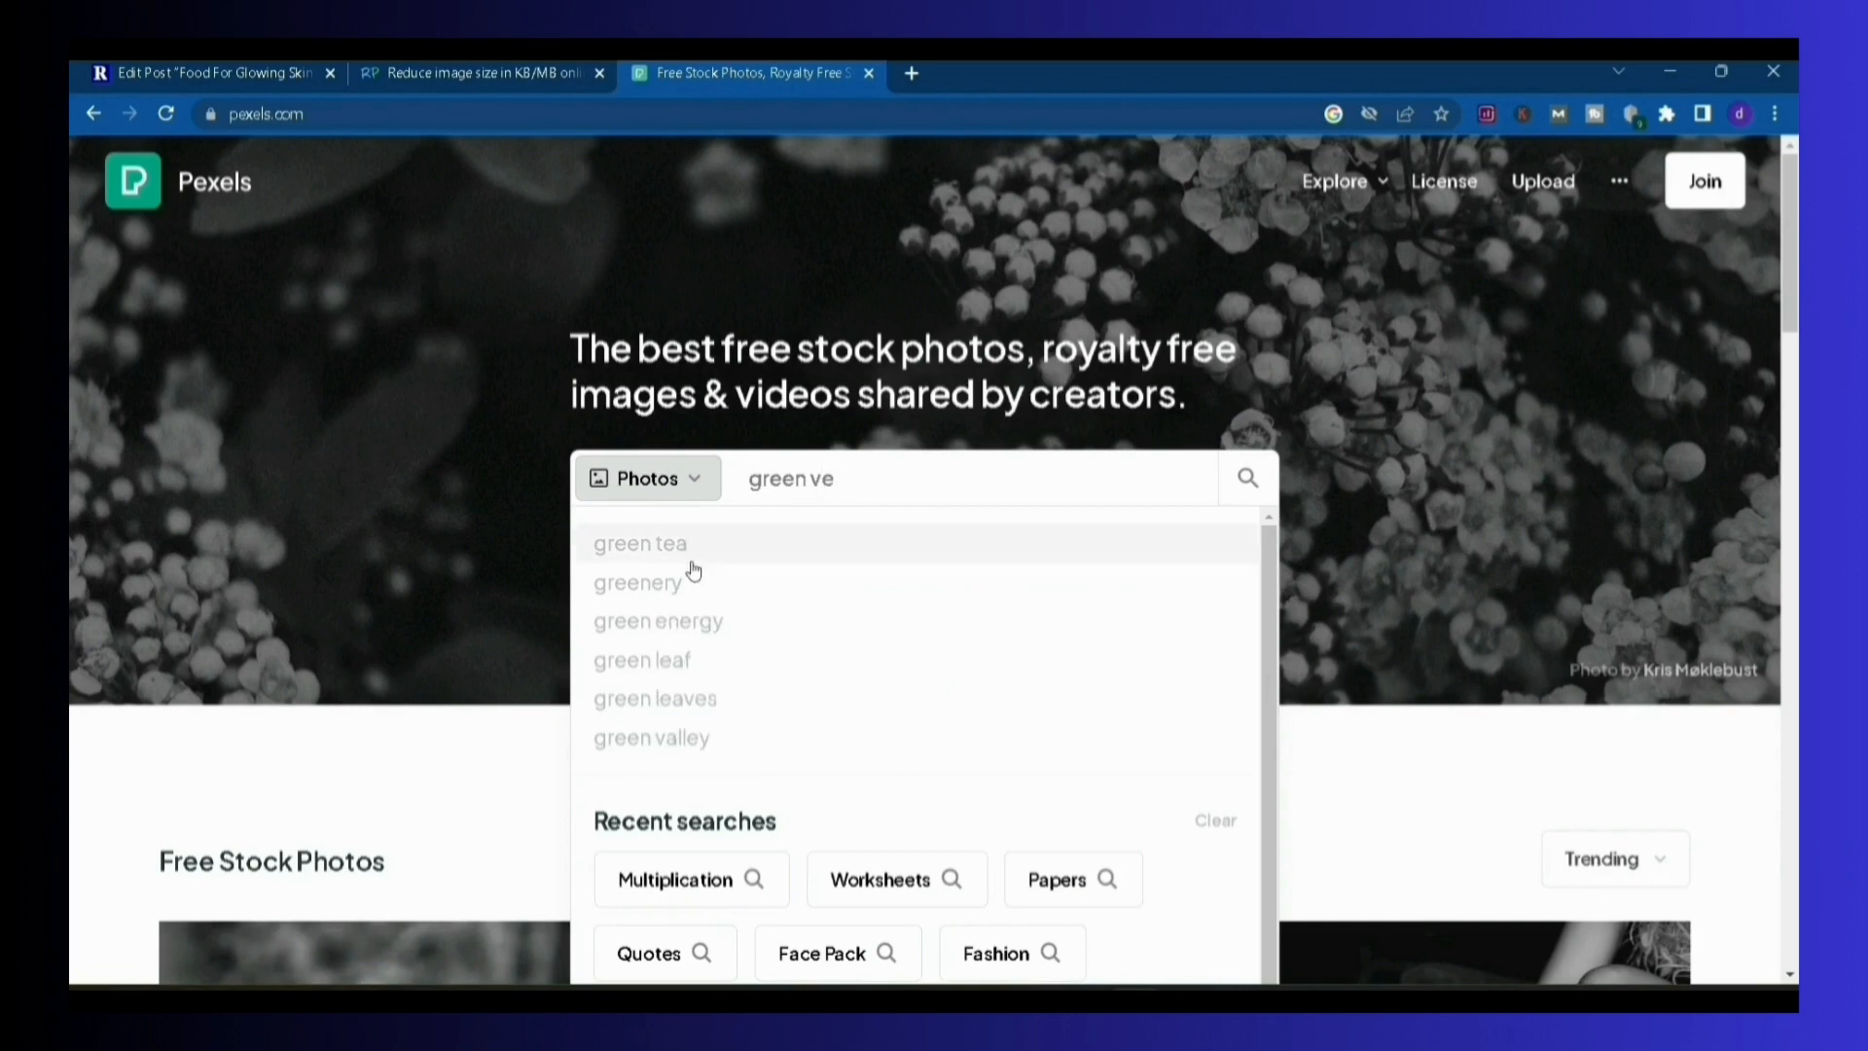
pyautogui.write('get')
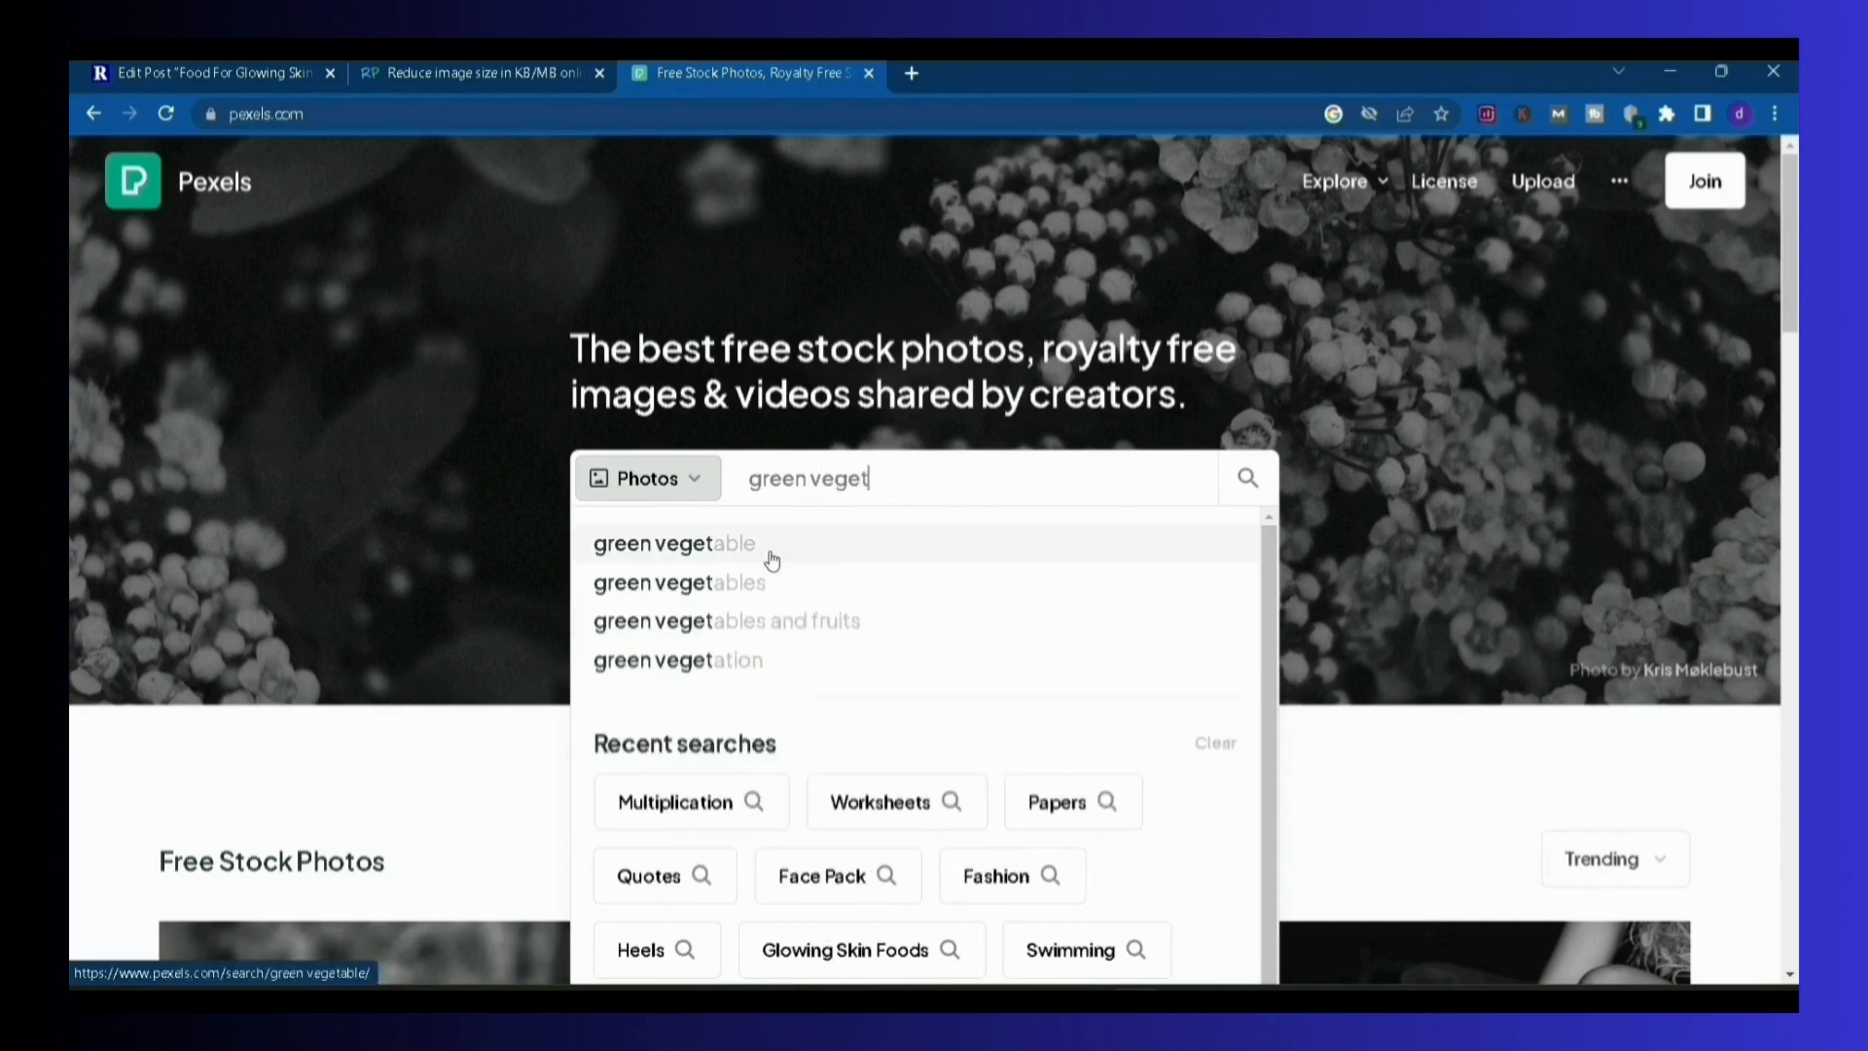
pyautogui.click(775, 547)
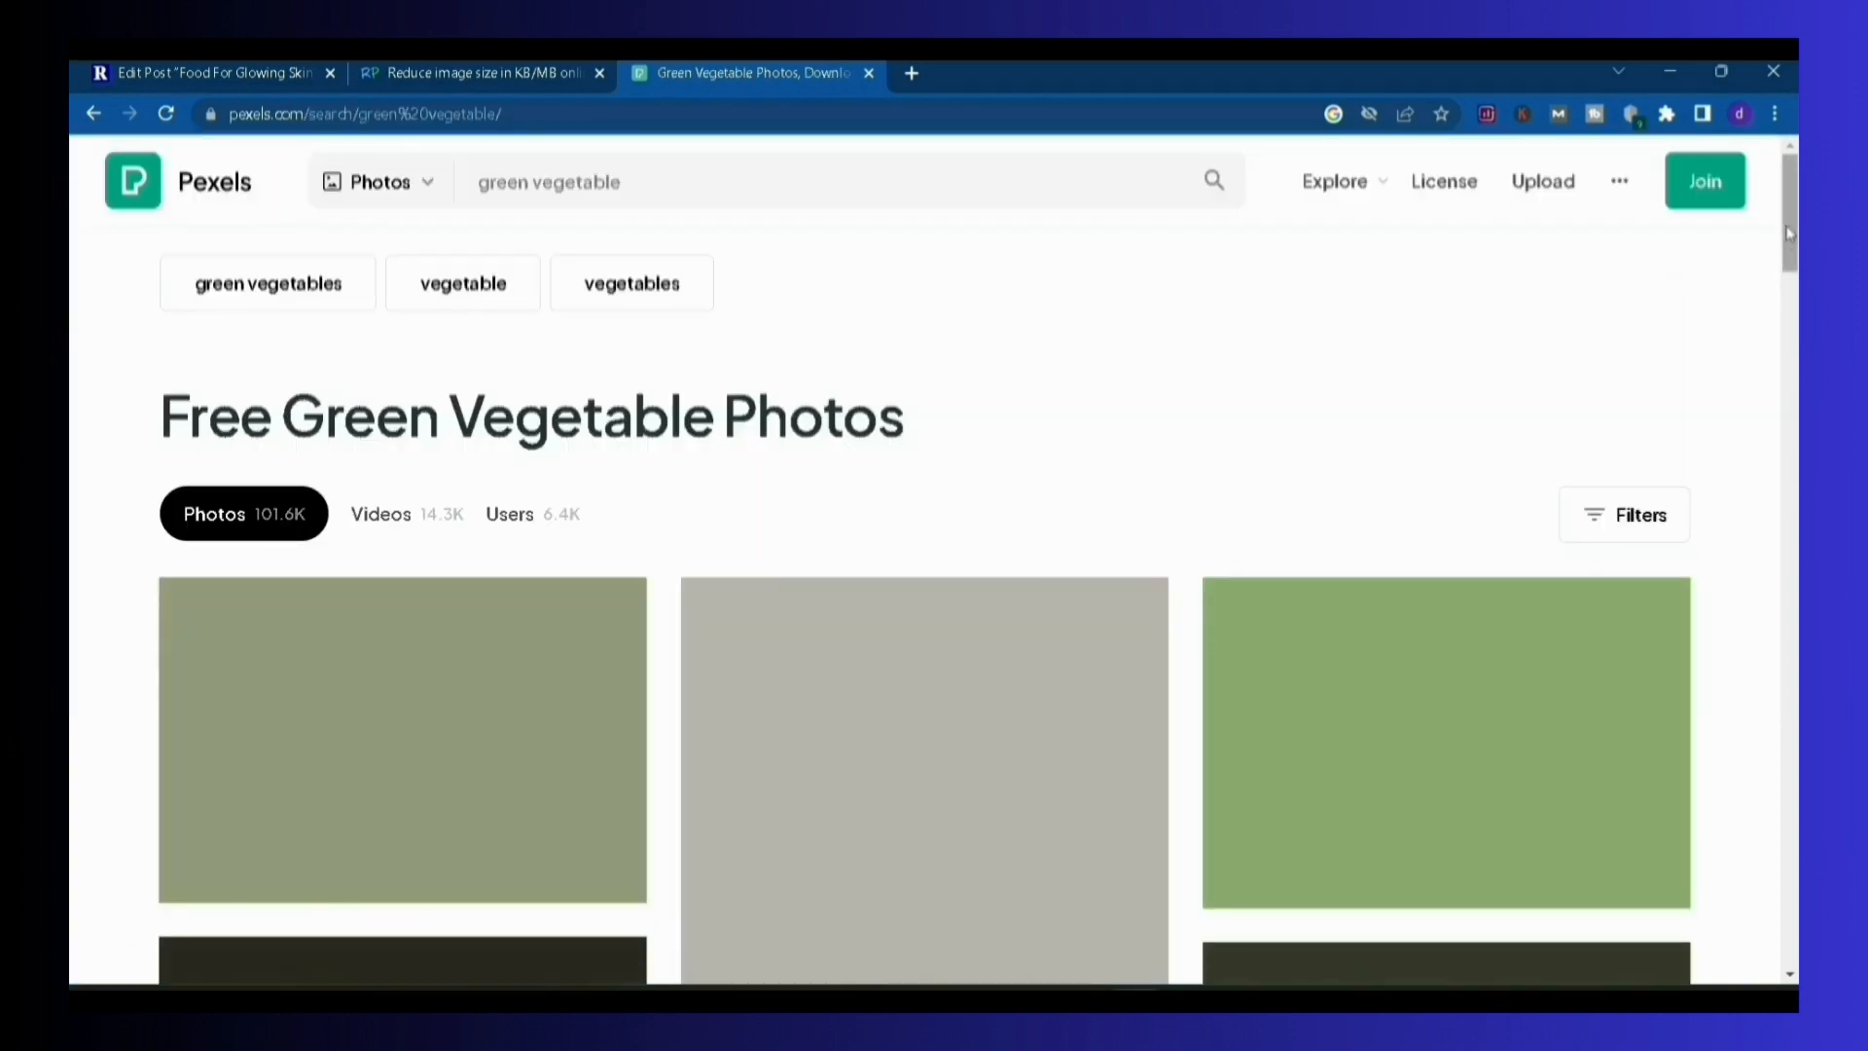
pyautogui.moveTo(1787, 227); pyautogui.dragTo(1745, 253)
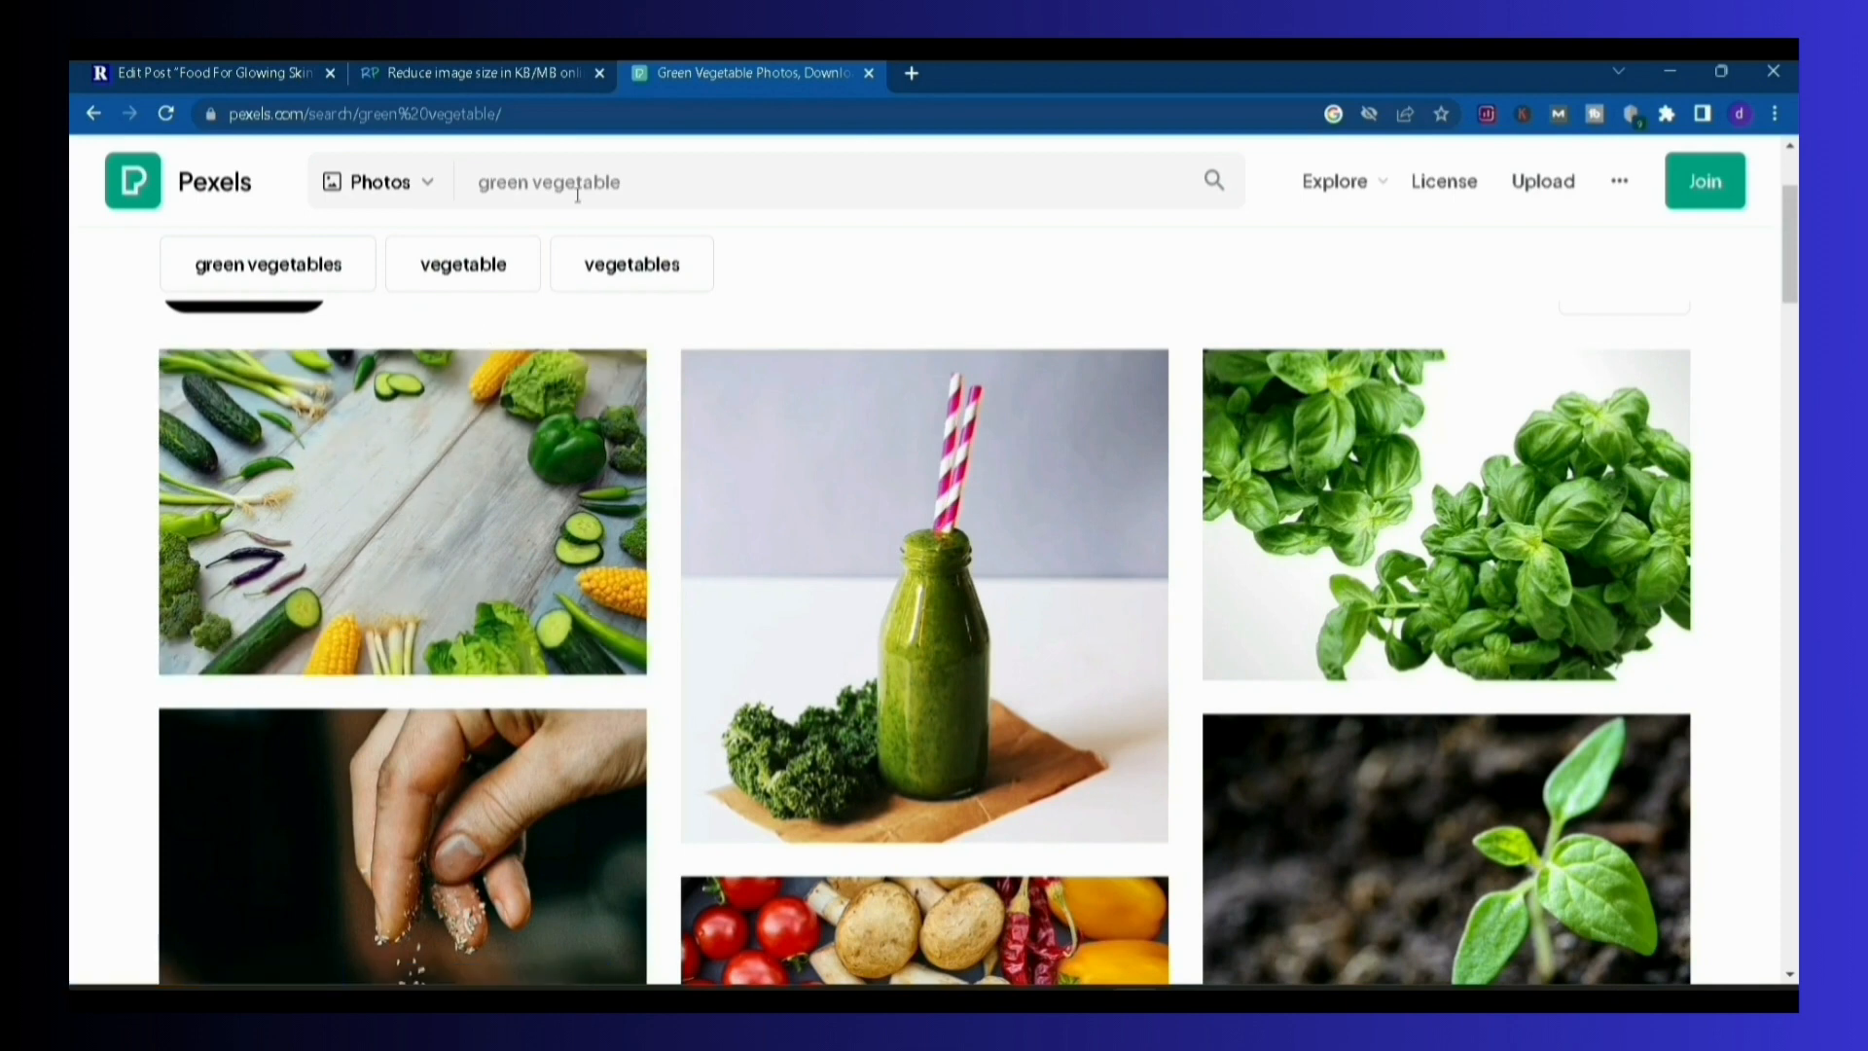
# Resize the uploaded image in ResizePixel to a width of 500 with the aspect ratio fixed
pyautogui.click(493, 78)
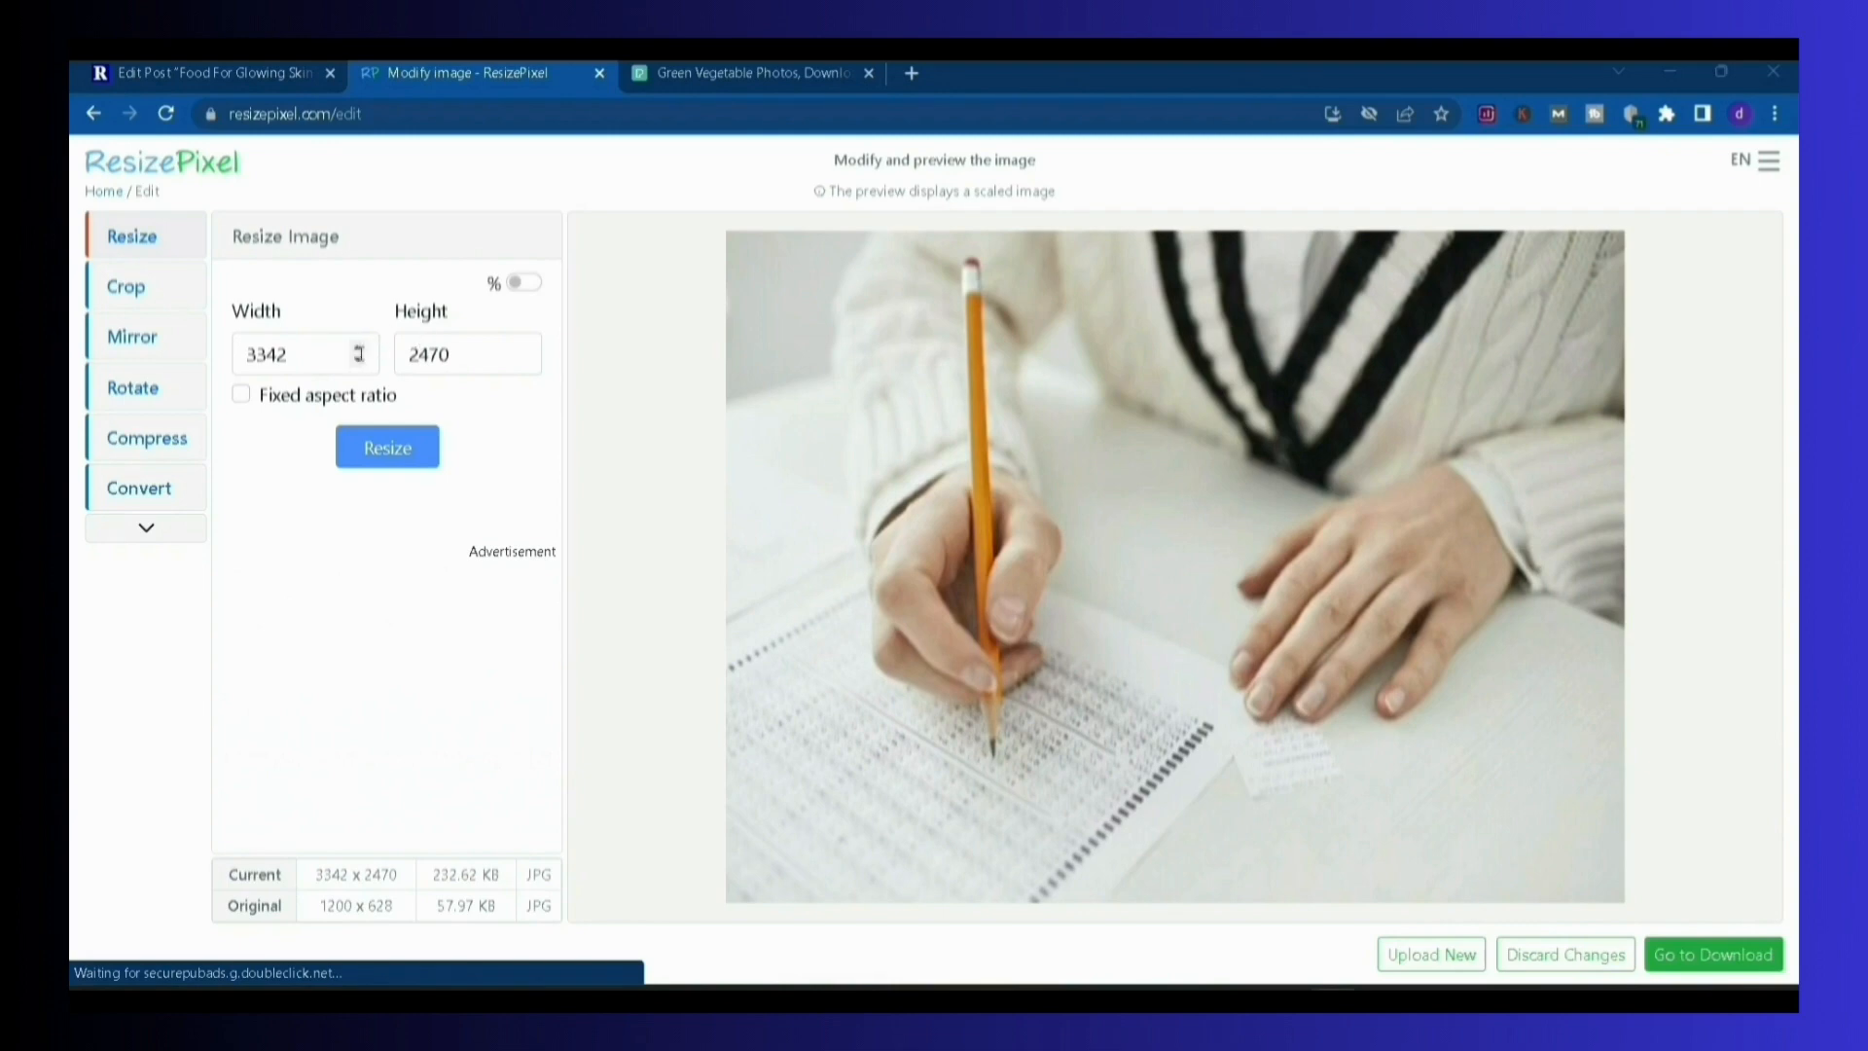
pyautogui.click(310, 353)
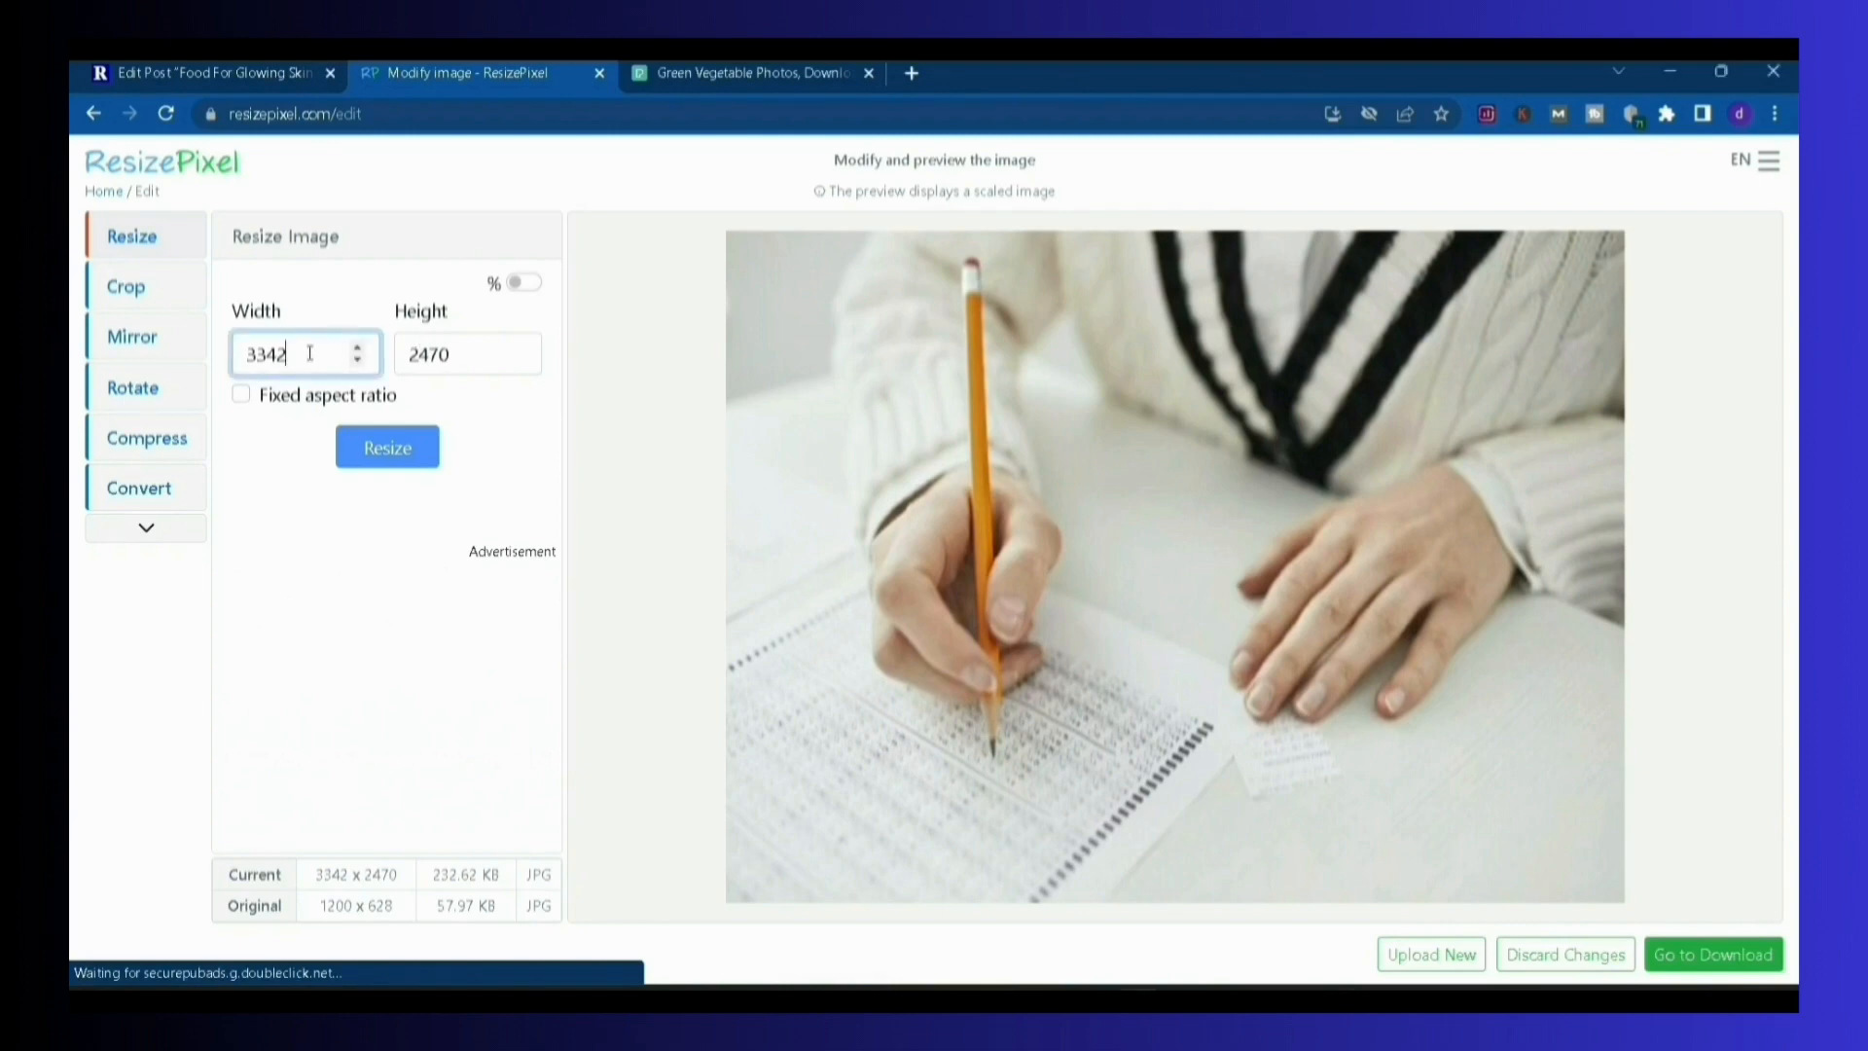
pyautogui.click(242, 397)
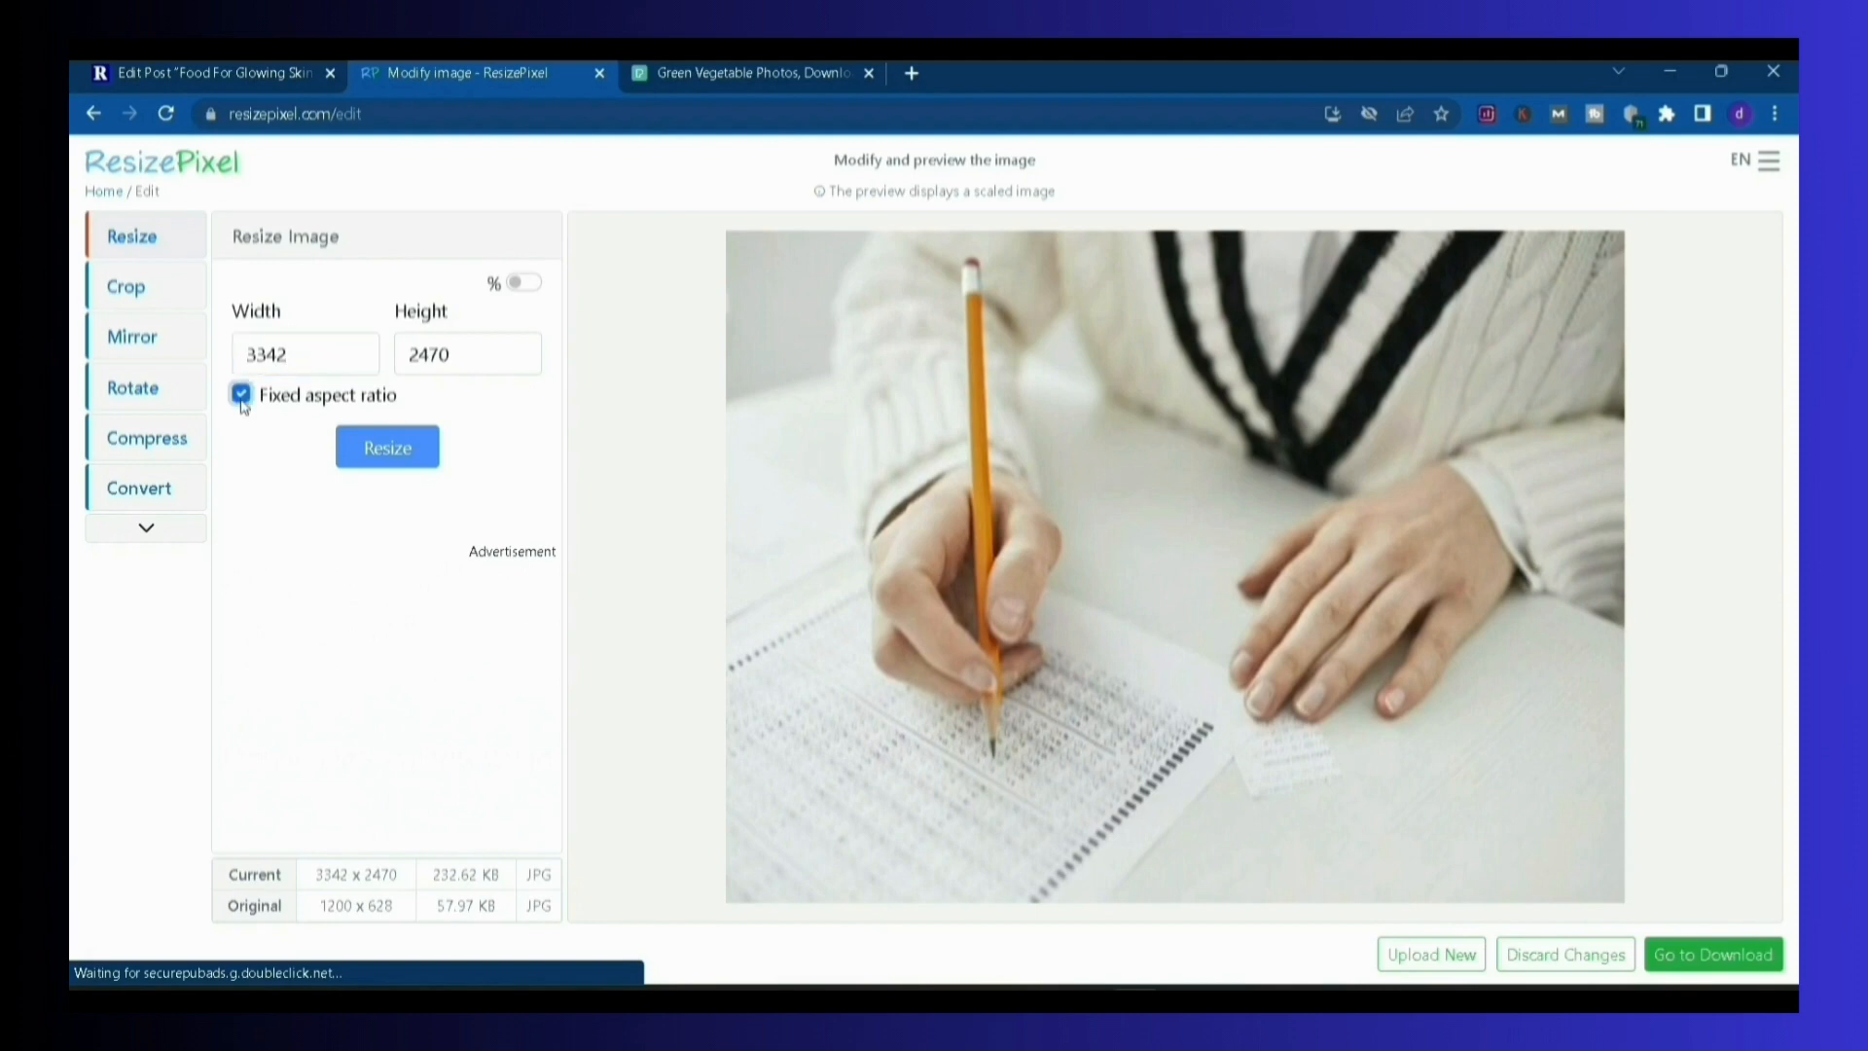
pyautogui.click(304, 358)
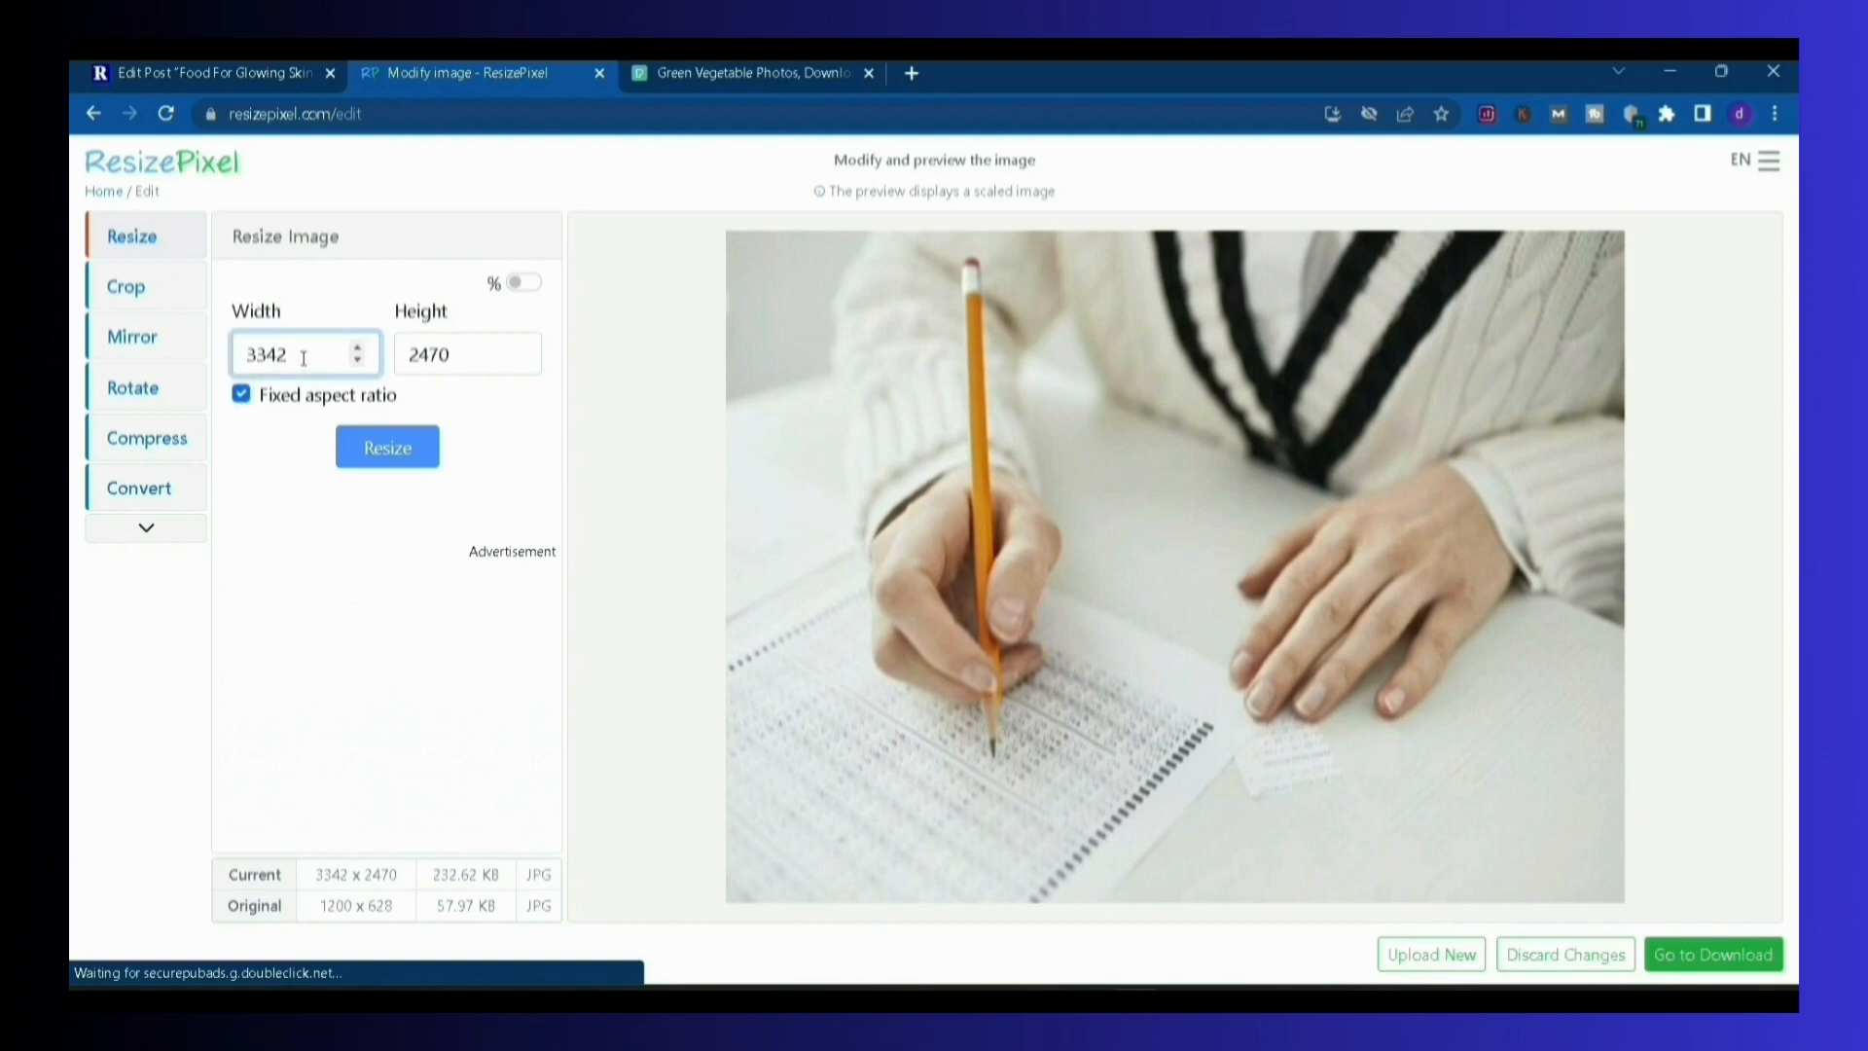
pyautogui.press('BackSpace')
pyautogui.press('BackSpace')
pyautogui.press('BackSpace')
pyautogui.press('BackSpace')
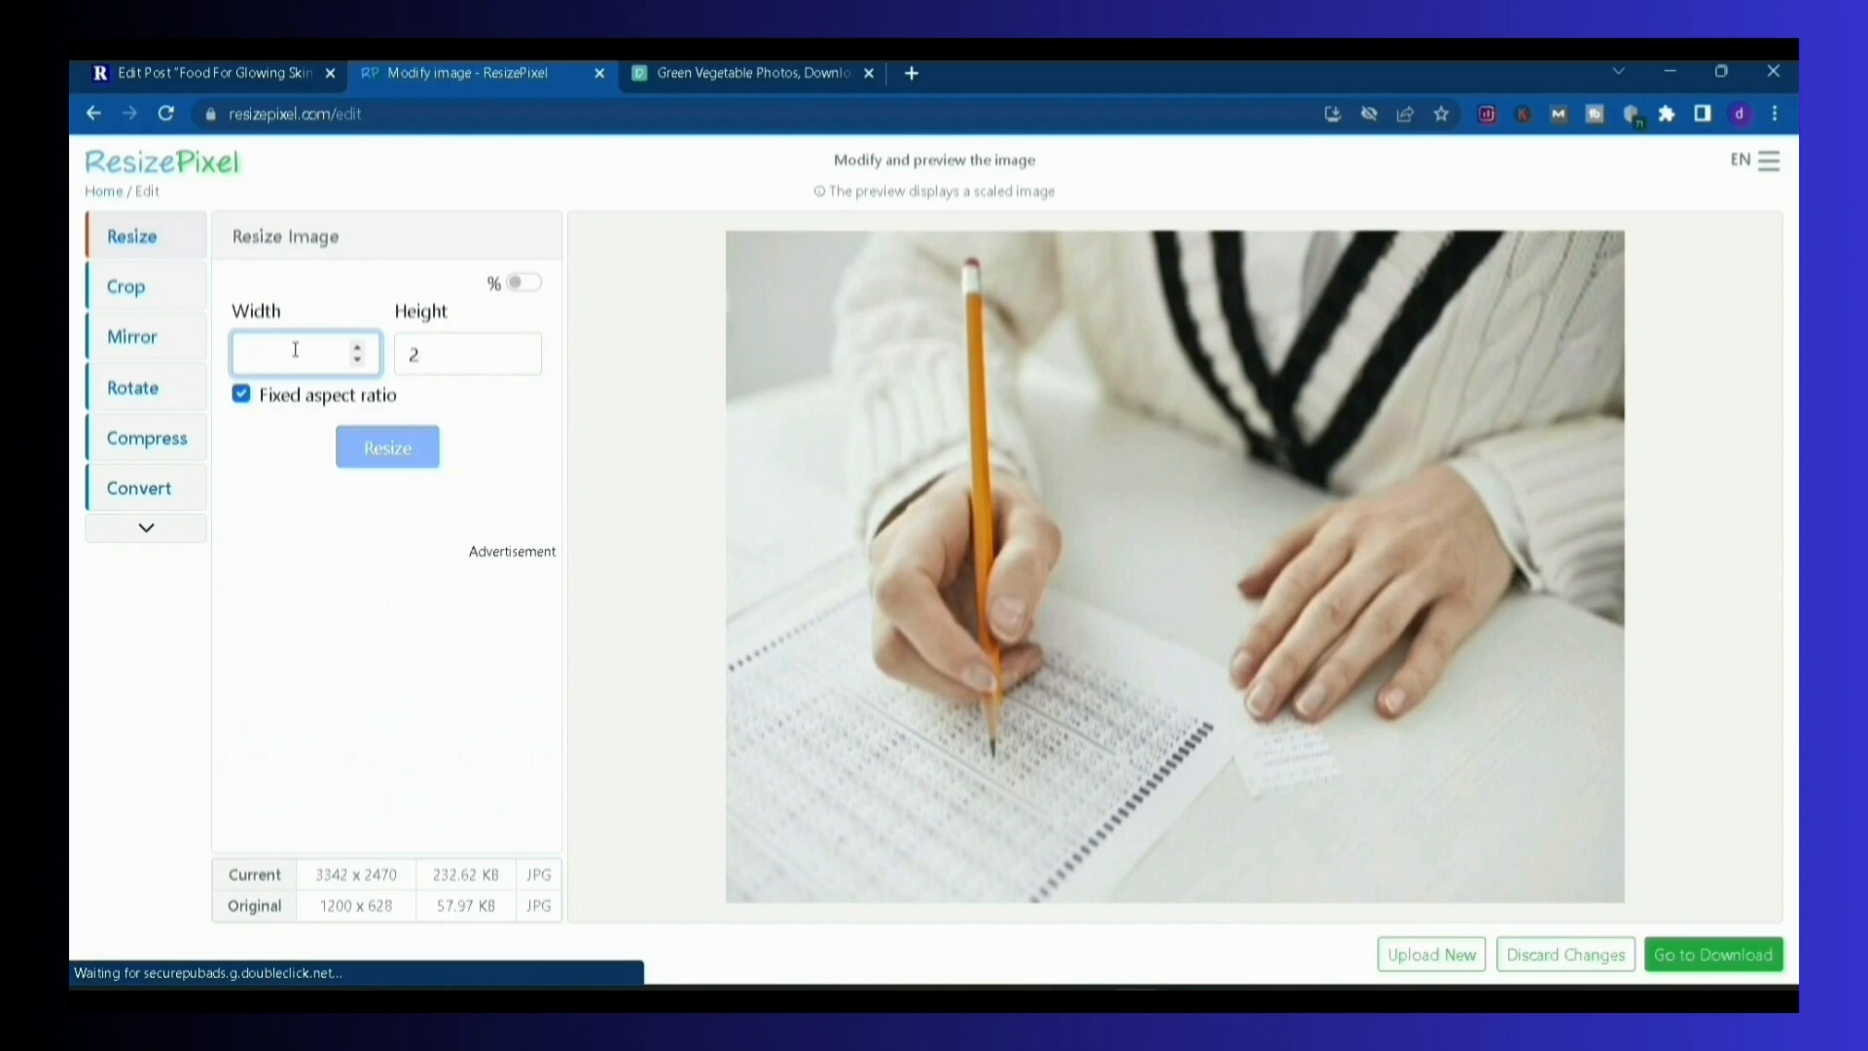
pyautogui.write('500')
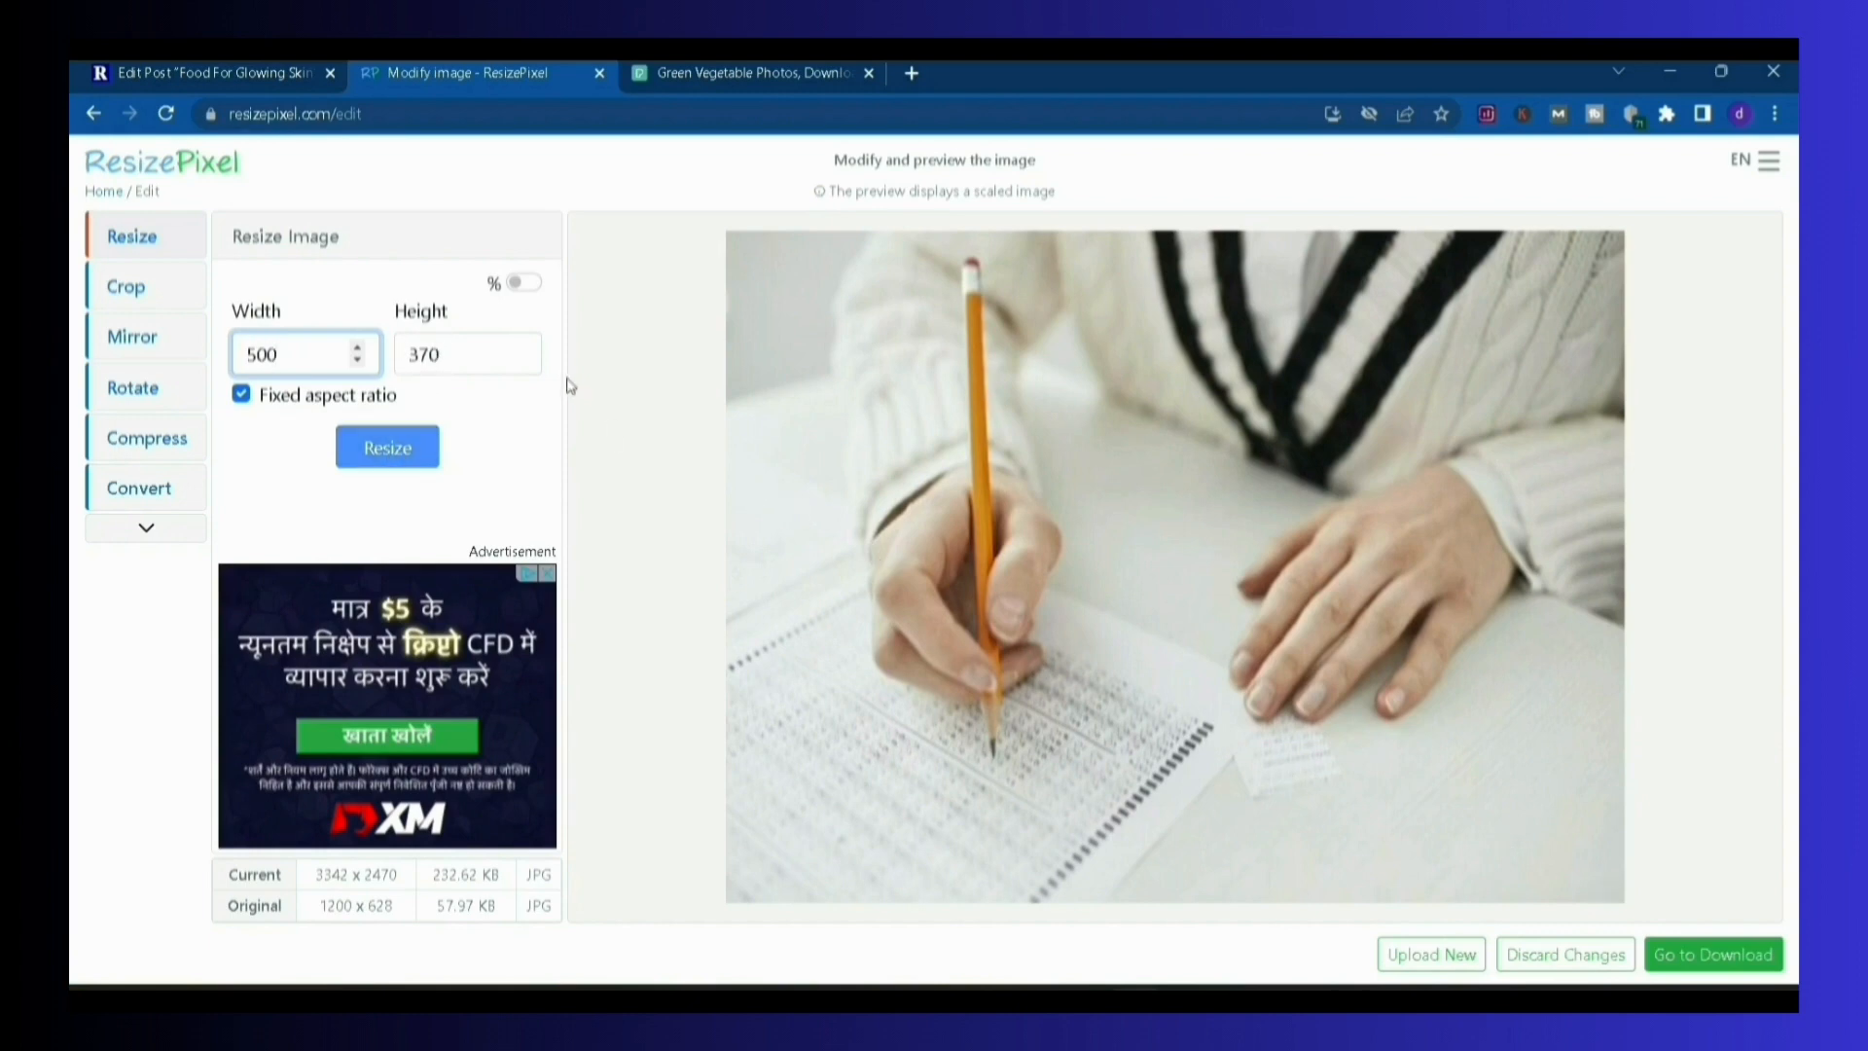
pyautogui.click(394, 448)
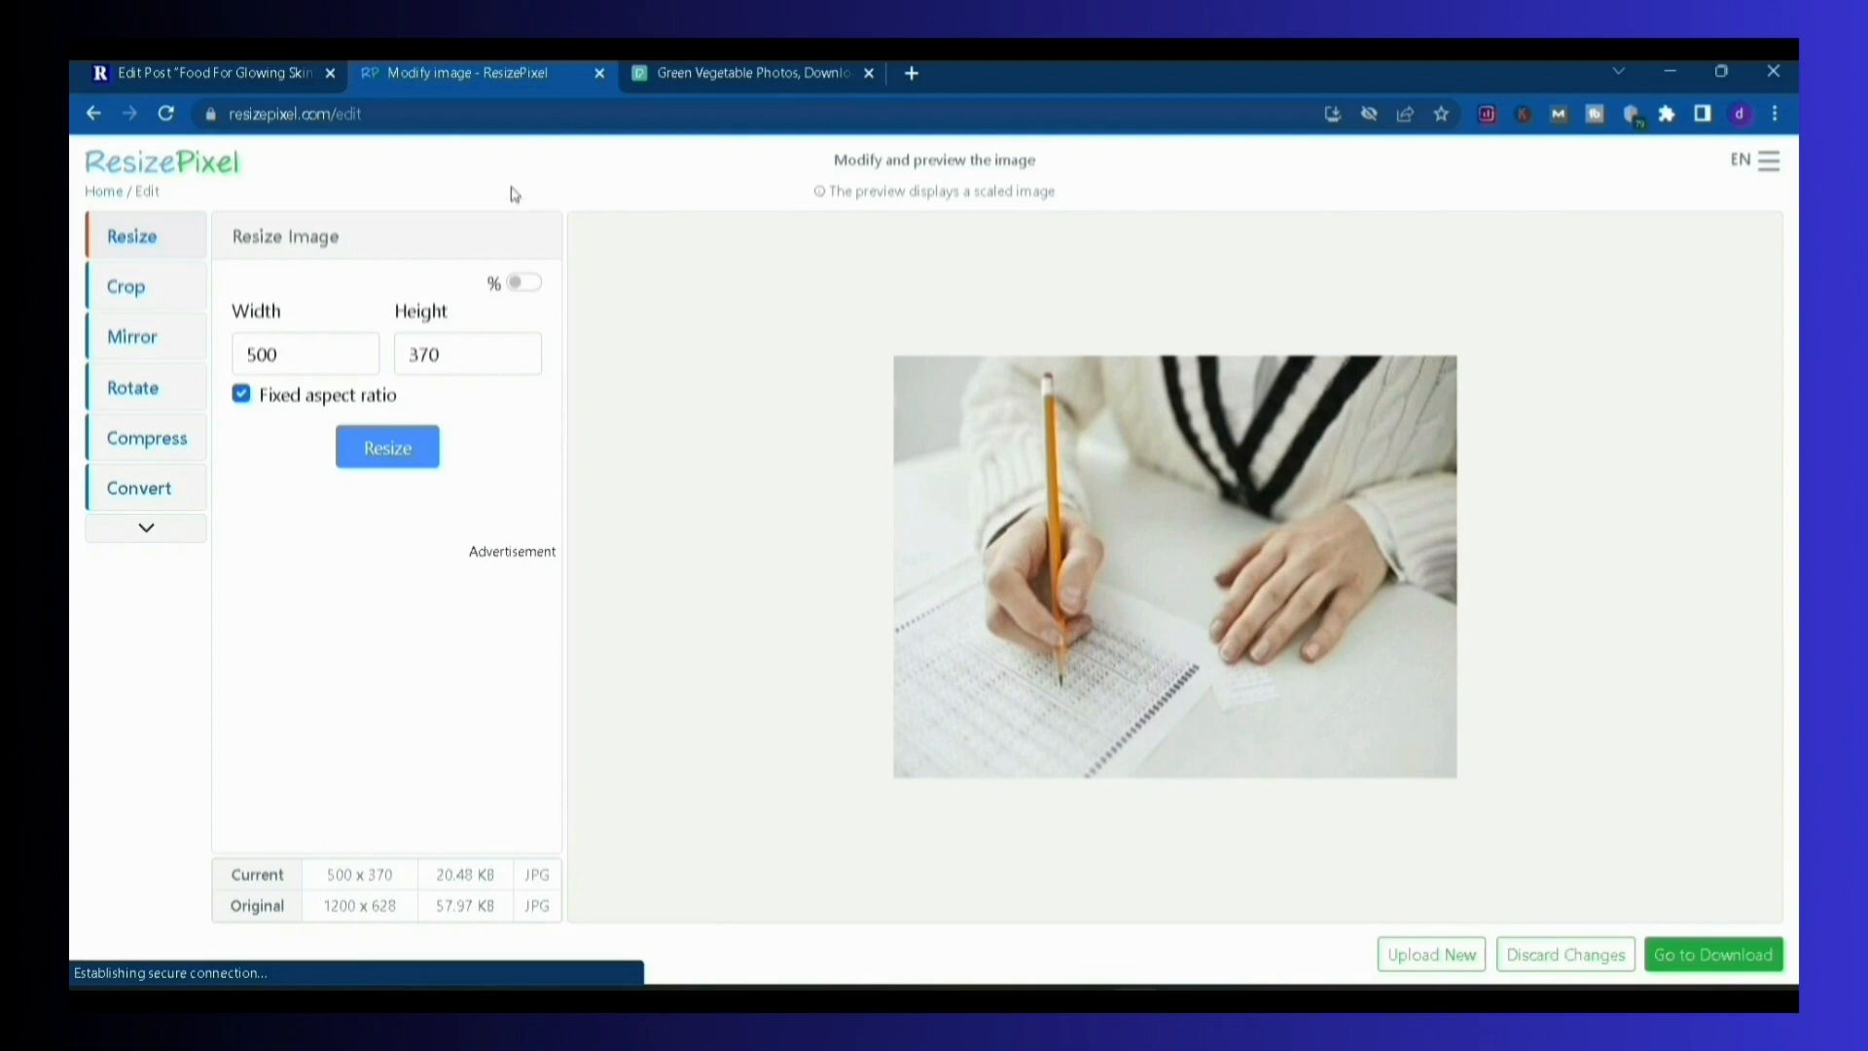
# Compare the resized image and its dimensions in ResizePixel with the image under the post's main subheading in WordPress
pyautogui.click(261, 78)
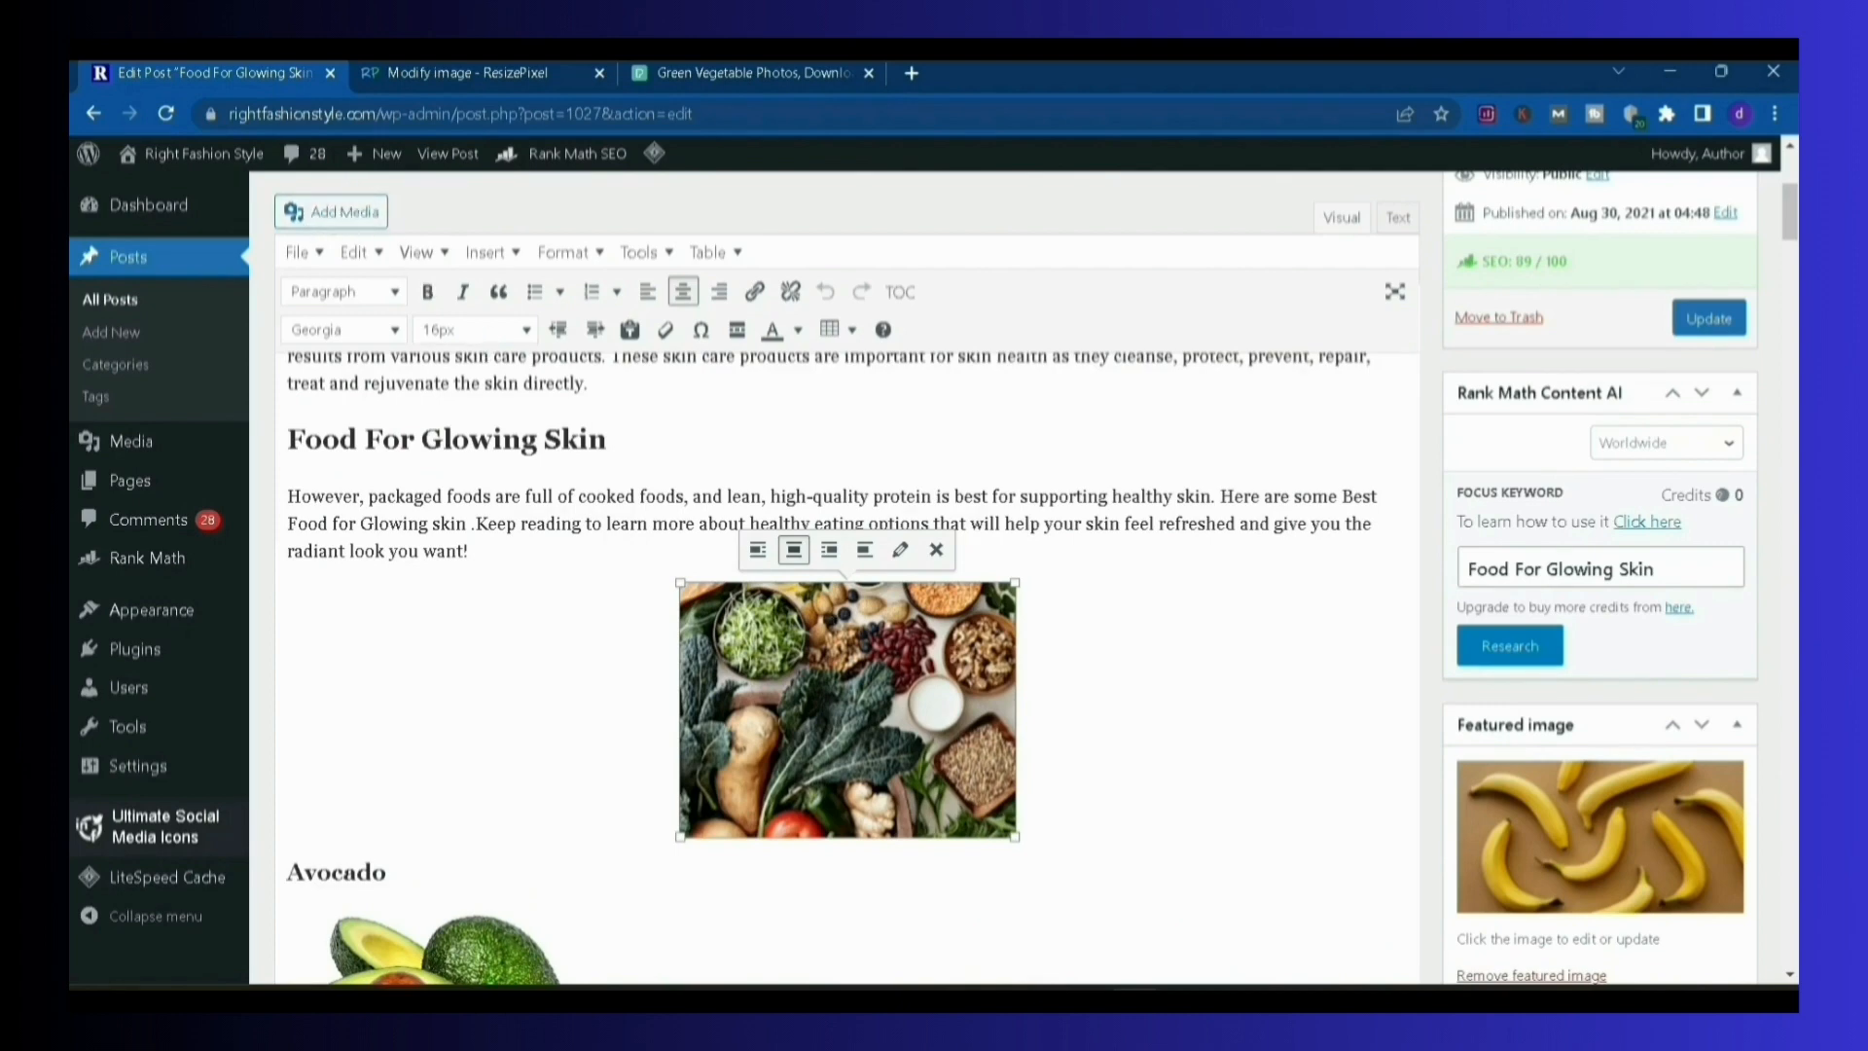
pyautogui.click(477, 86)
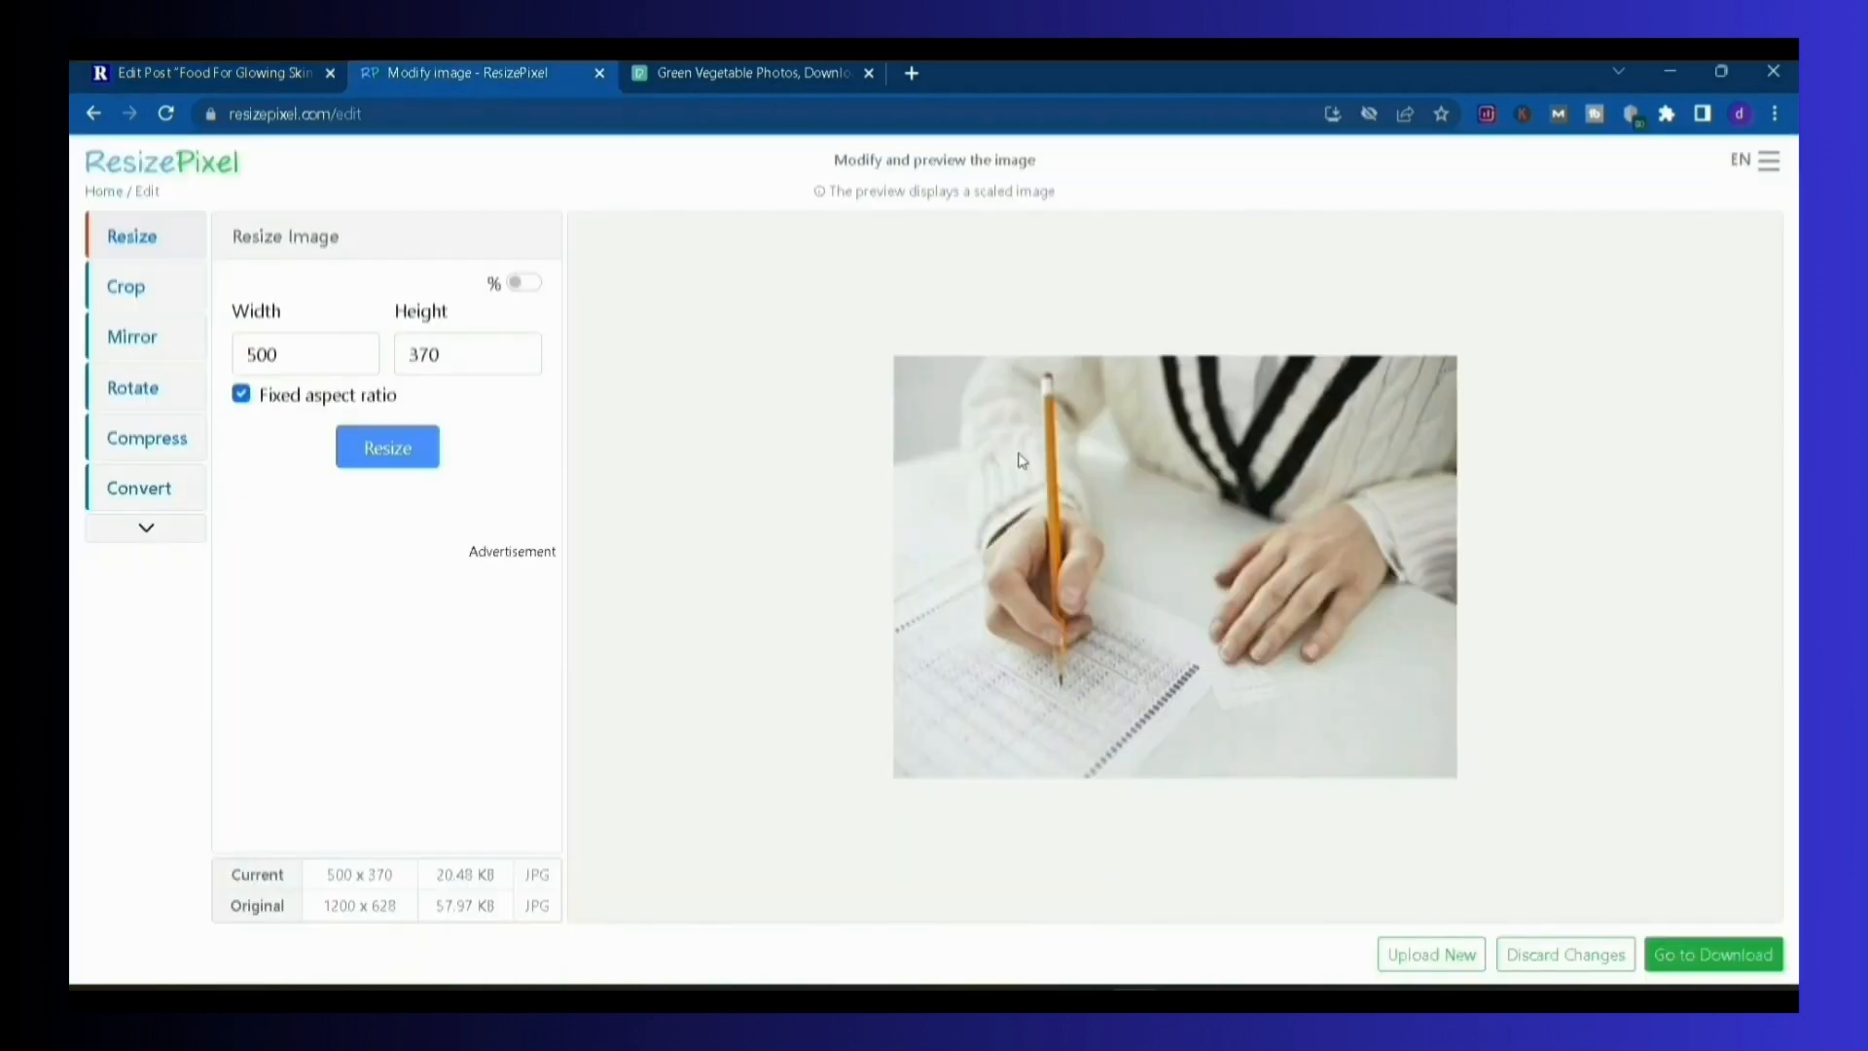
pyautogui.click(208, 84)
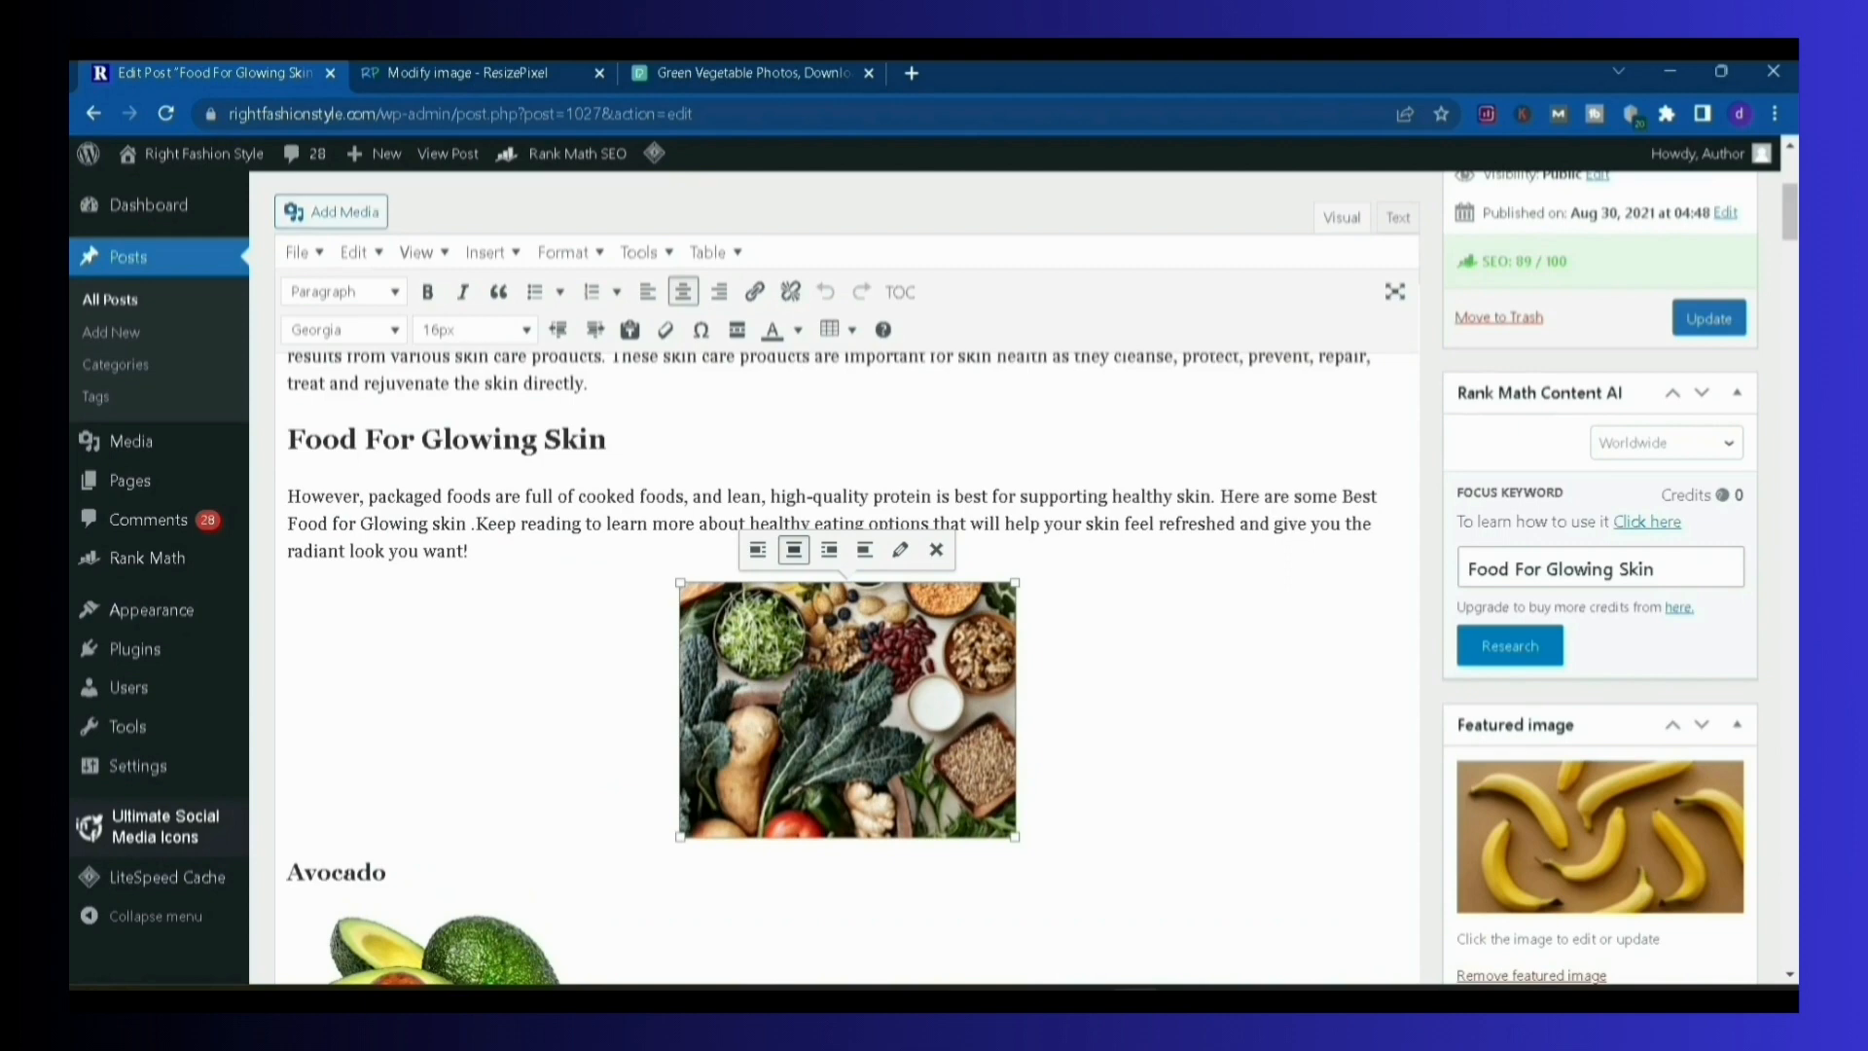
pyautogui.click(515, 72)
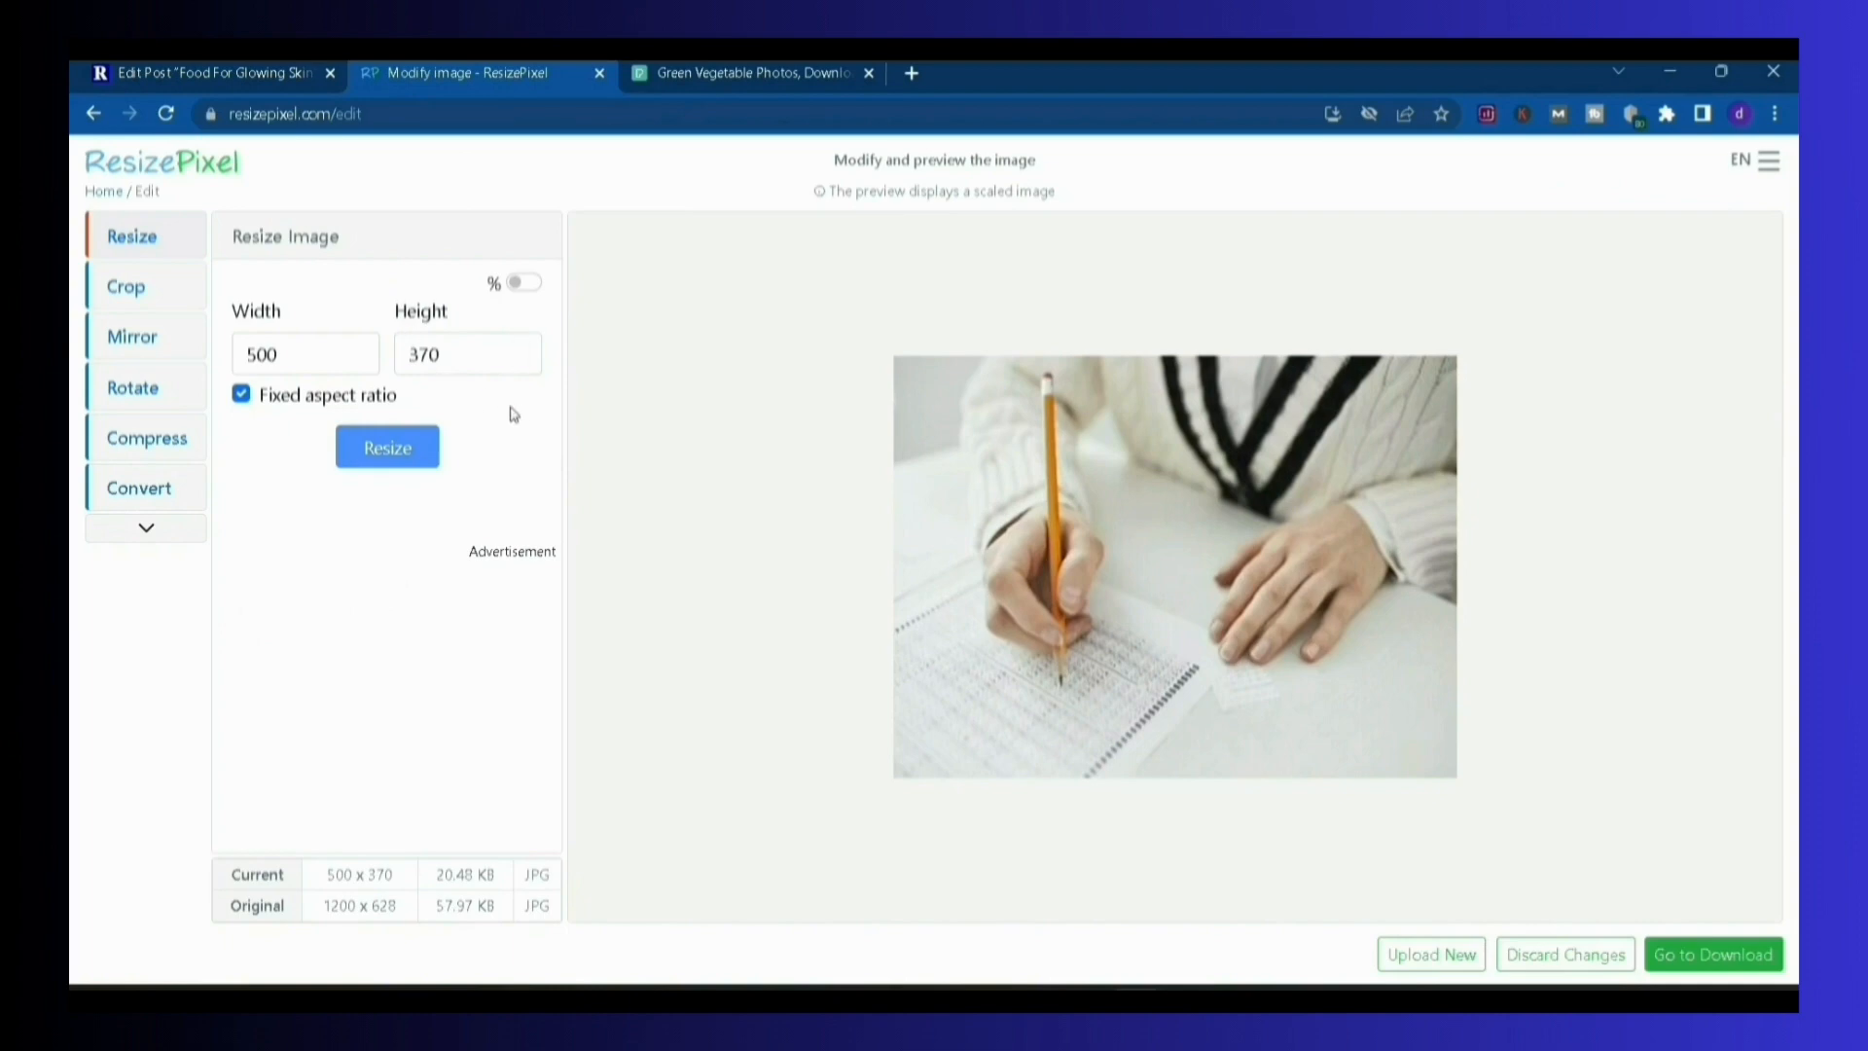
pyautogui.click(335, 366)
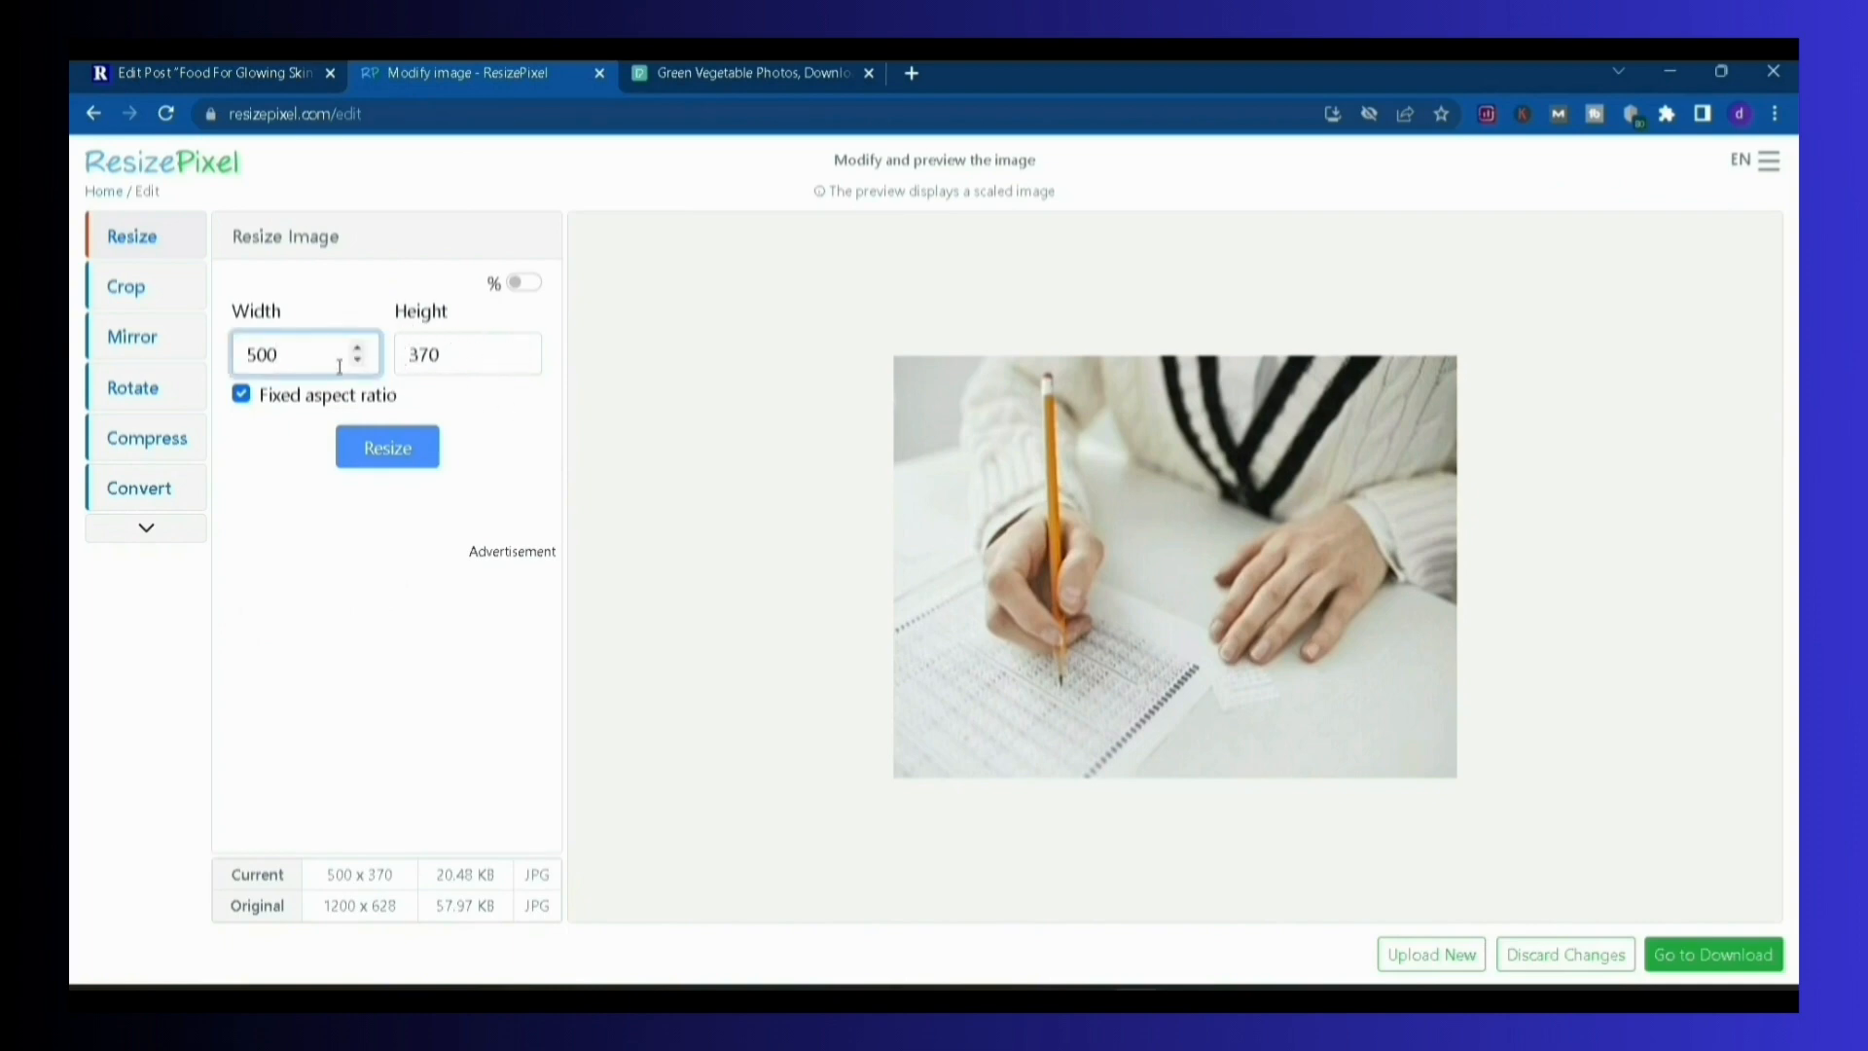
pyautogui.click(280, 89)
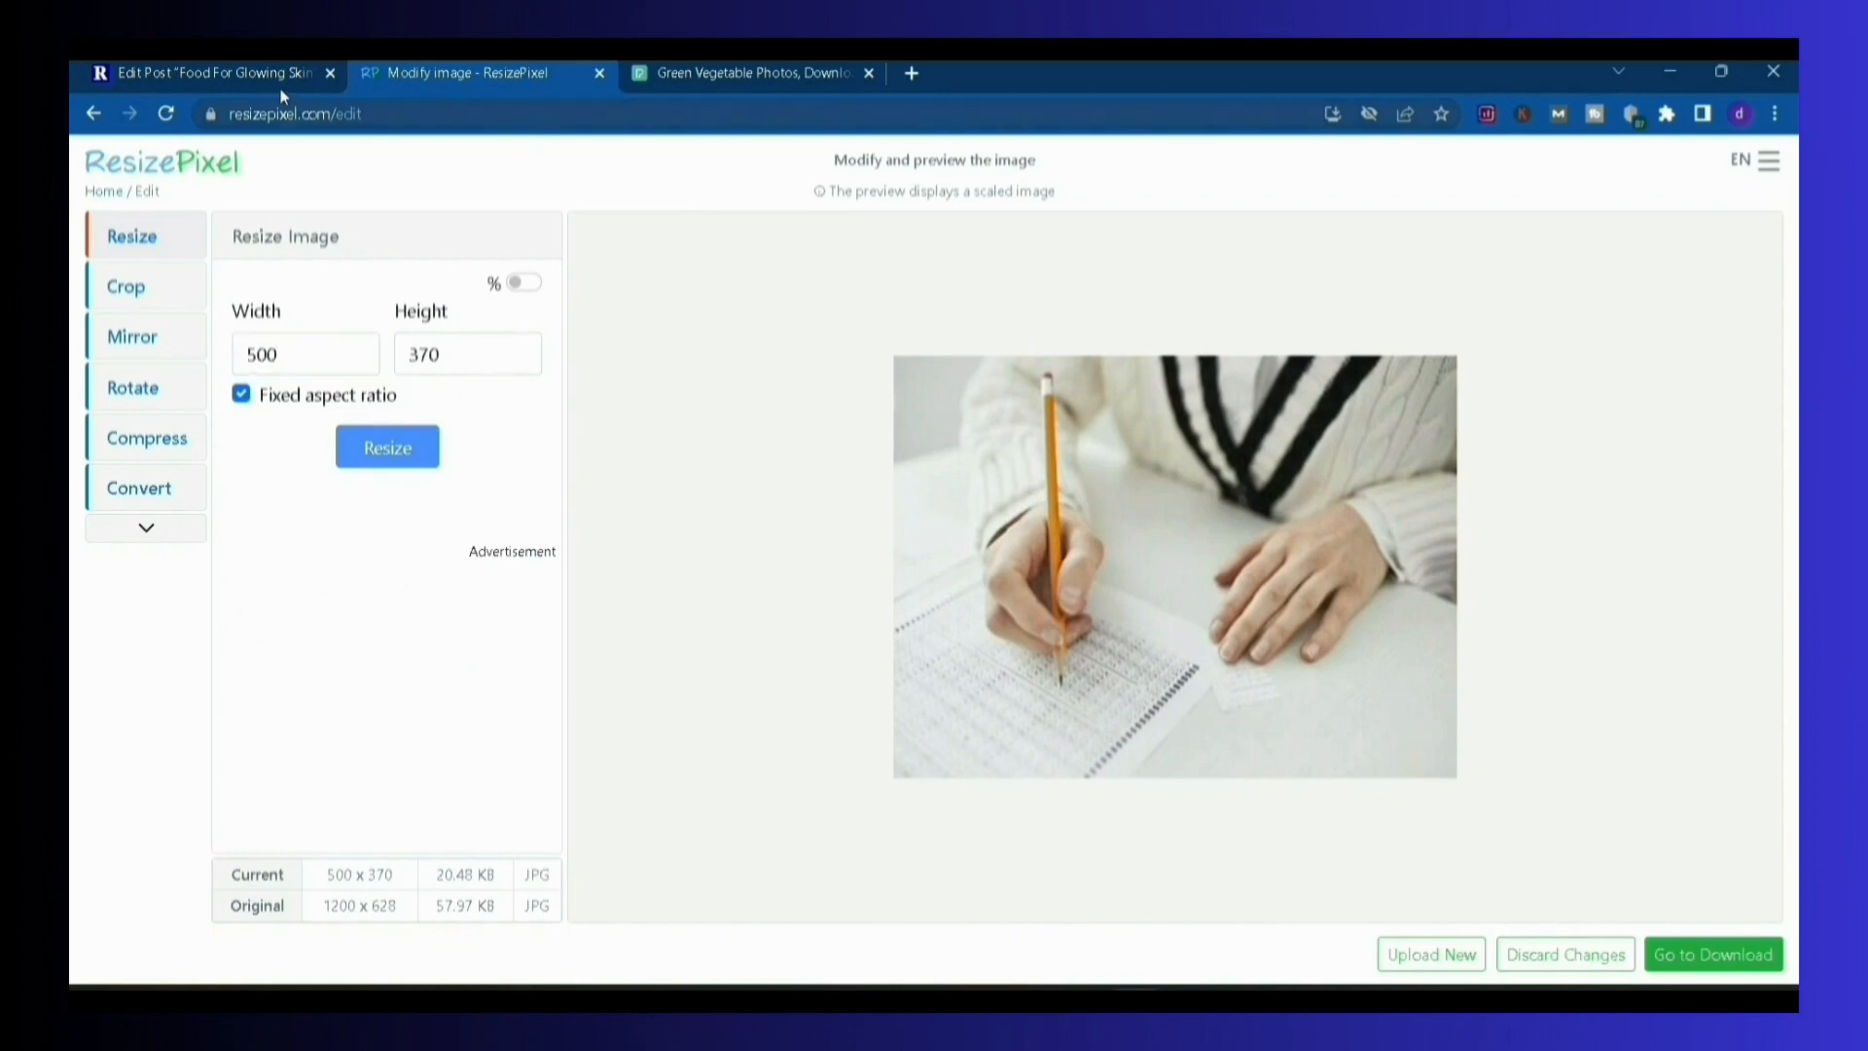
# Revisit the image in the WordPress post, and in ResizePixel release the fixed aspect ratio and set the image width to 1200
pyautogui.click(279, 90)
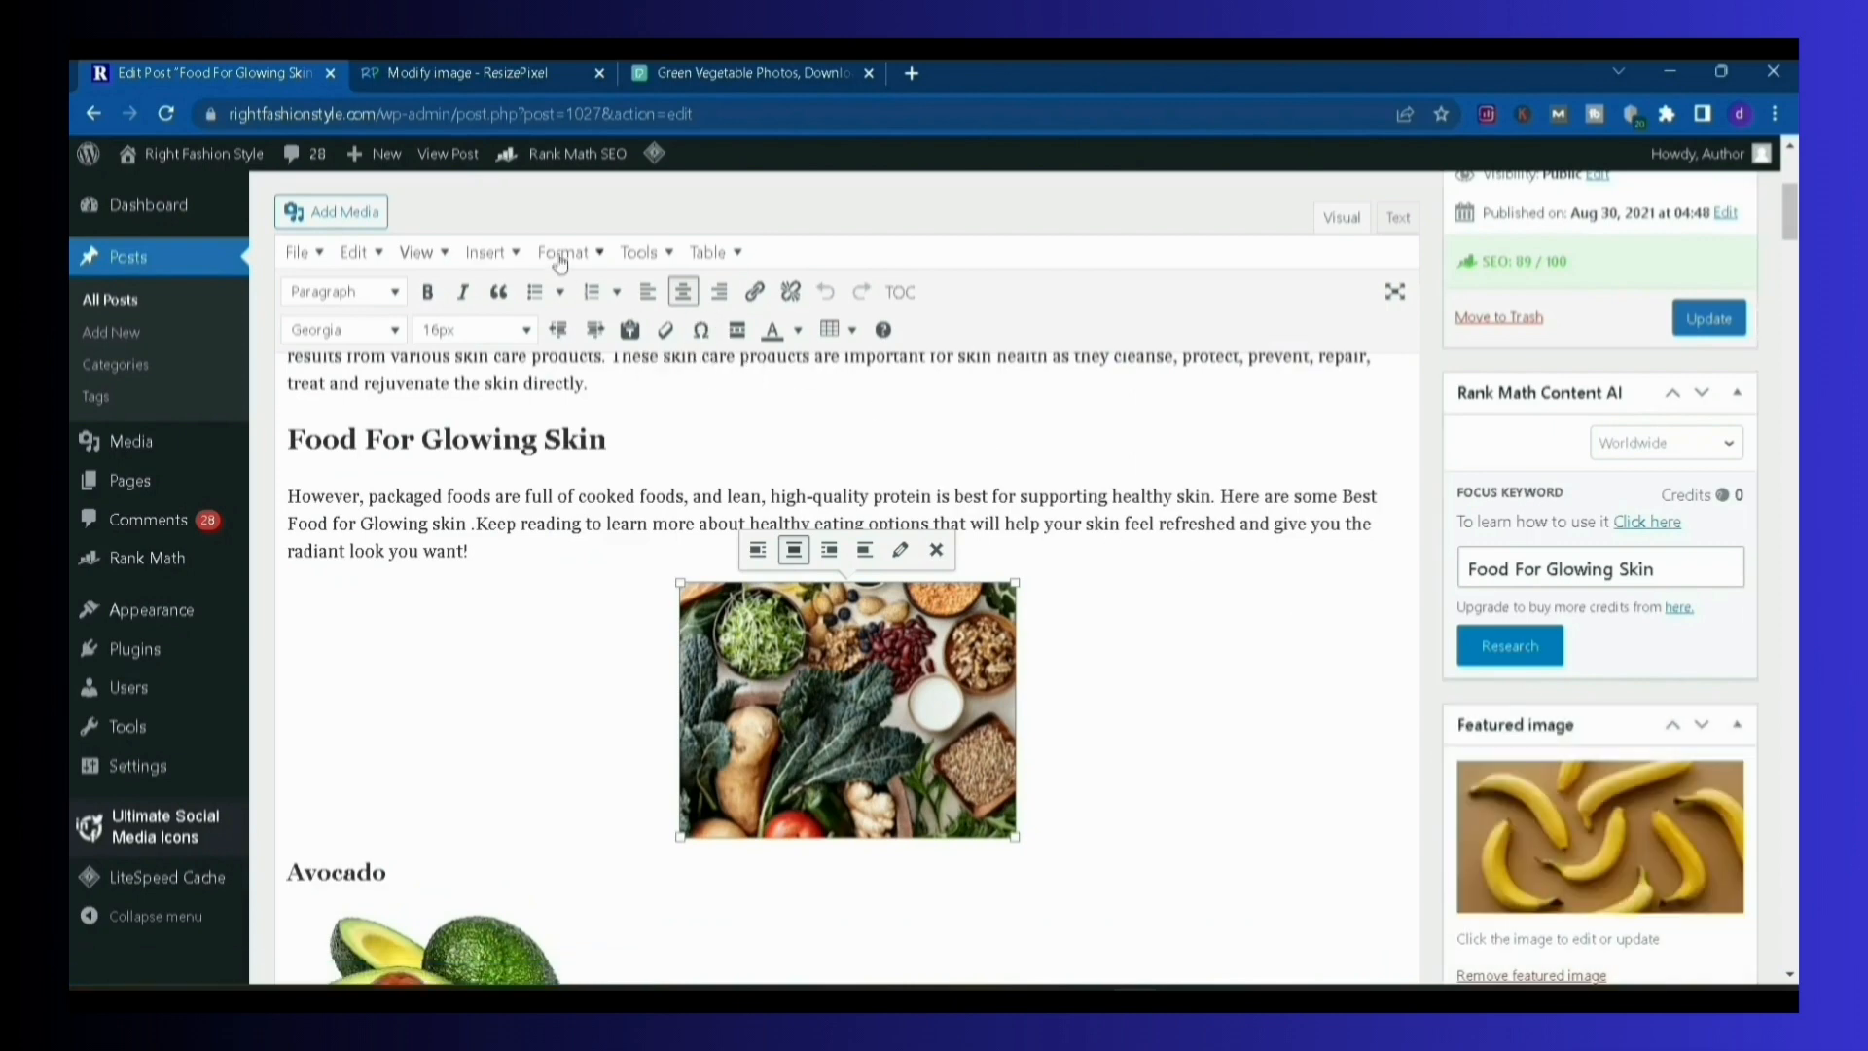
pyautogui.click(471, 72)
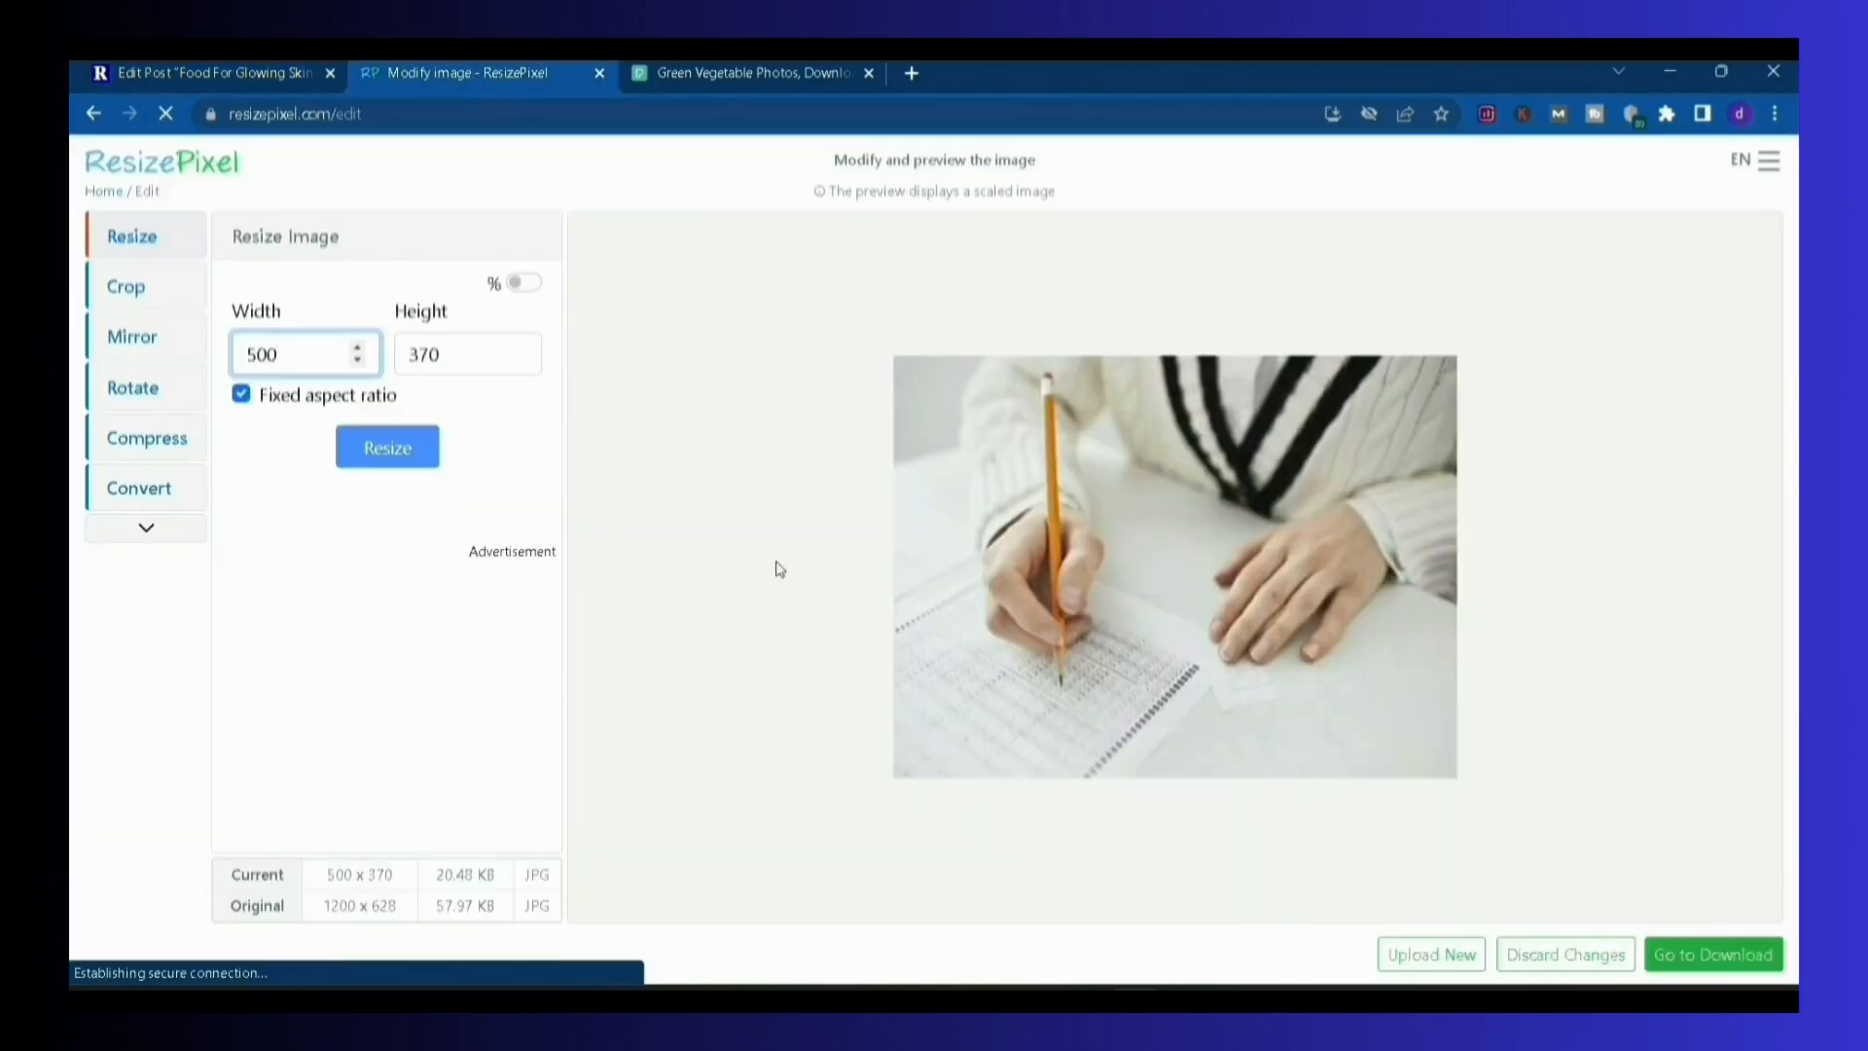
pyautogui.click(244, 394)
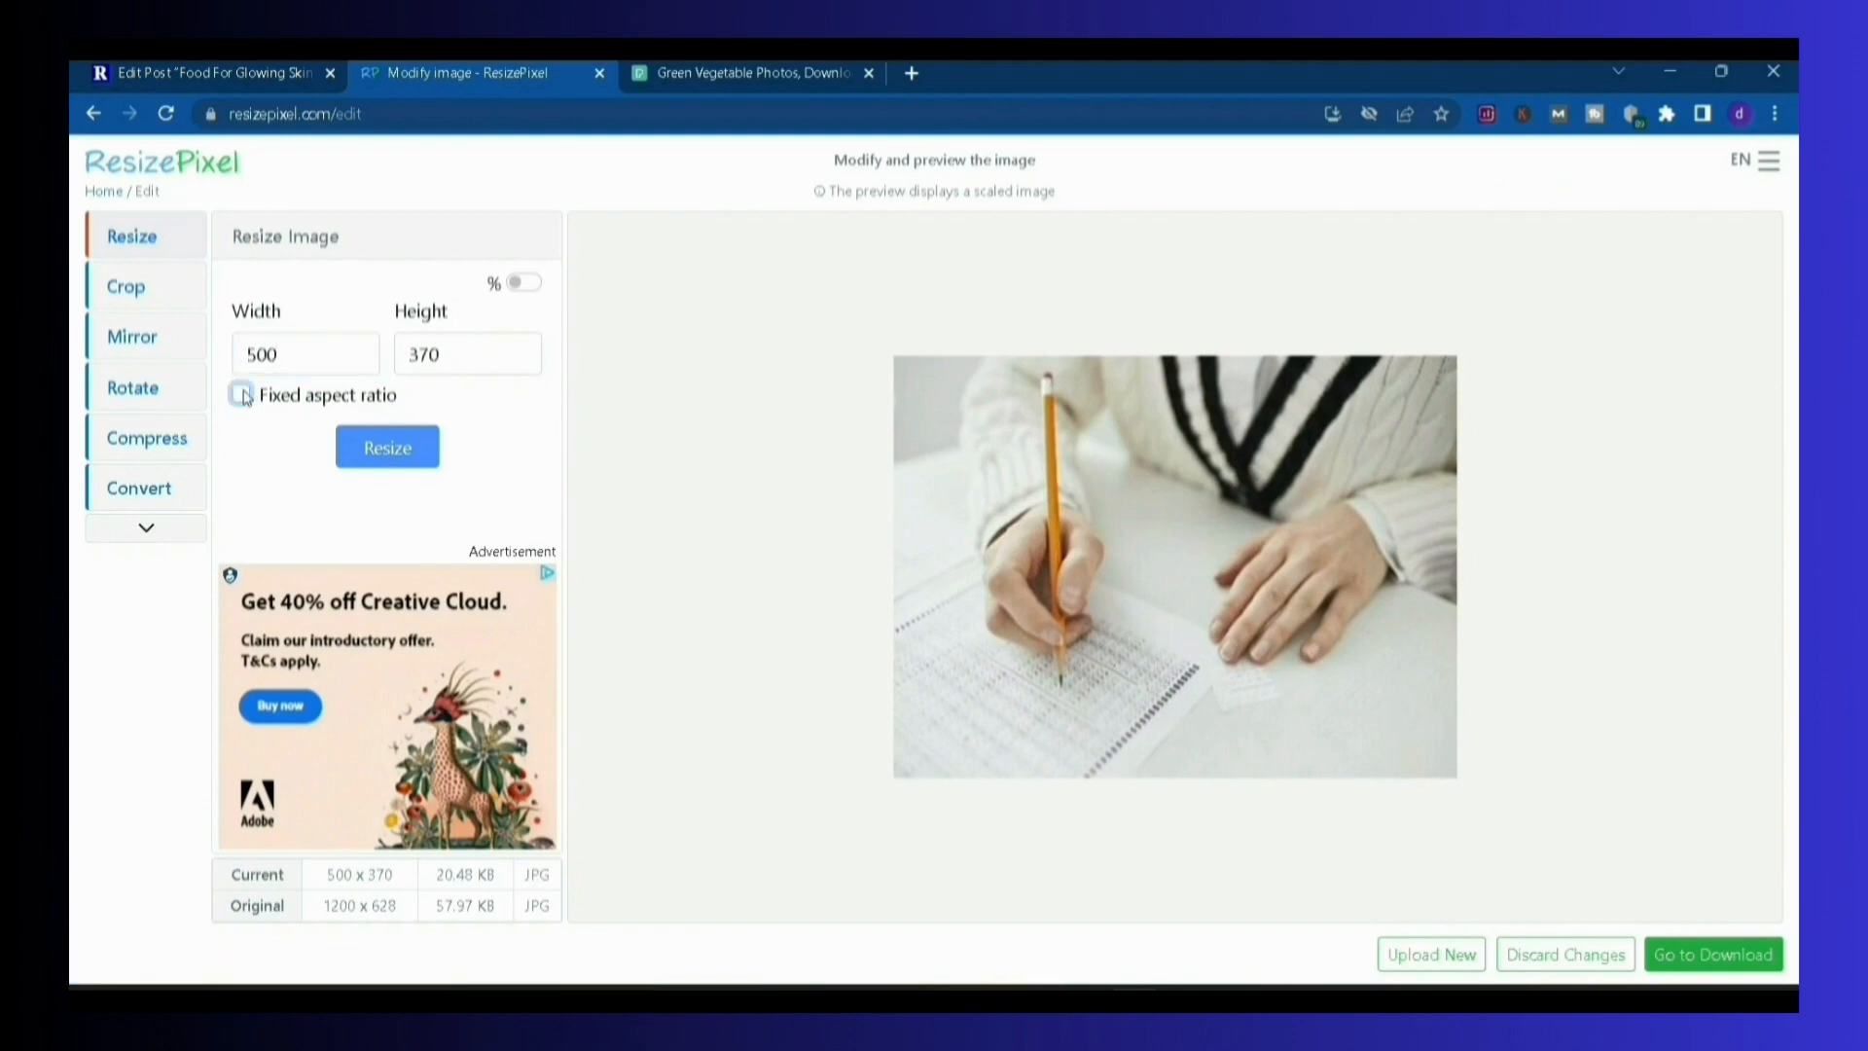
pyautogui.click(306, 357)
pyautogui.press('BackSpace')
pyautogui.press('BackSpace')
pyautogui.write('12')
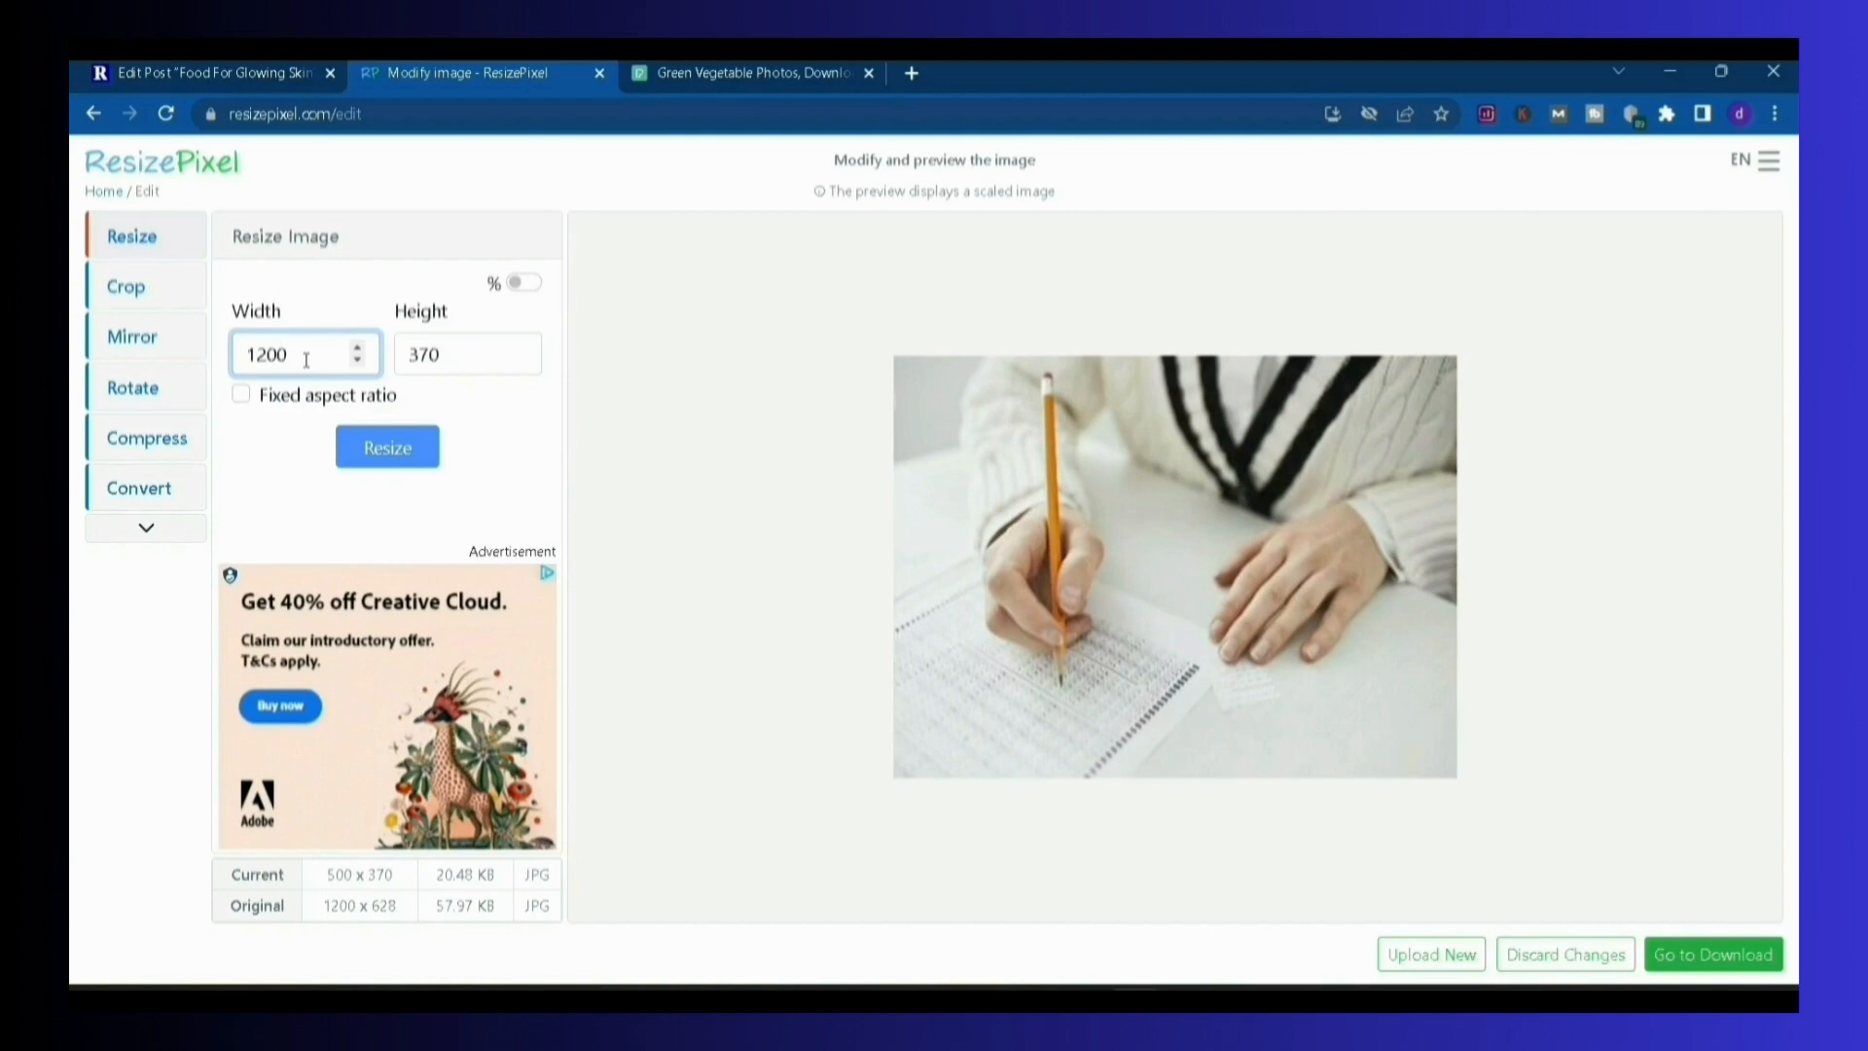
# Set the image height to 628, apply the resize and proceed to the download page
pyautogui.click(456, 362)
pyautogui.press('BackSpace')
pyautogui.write('628')
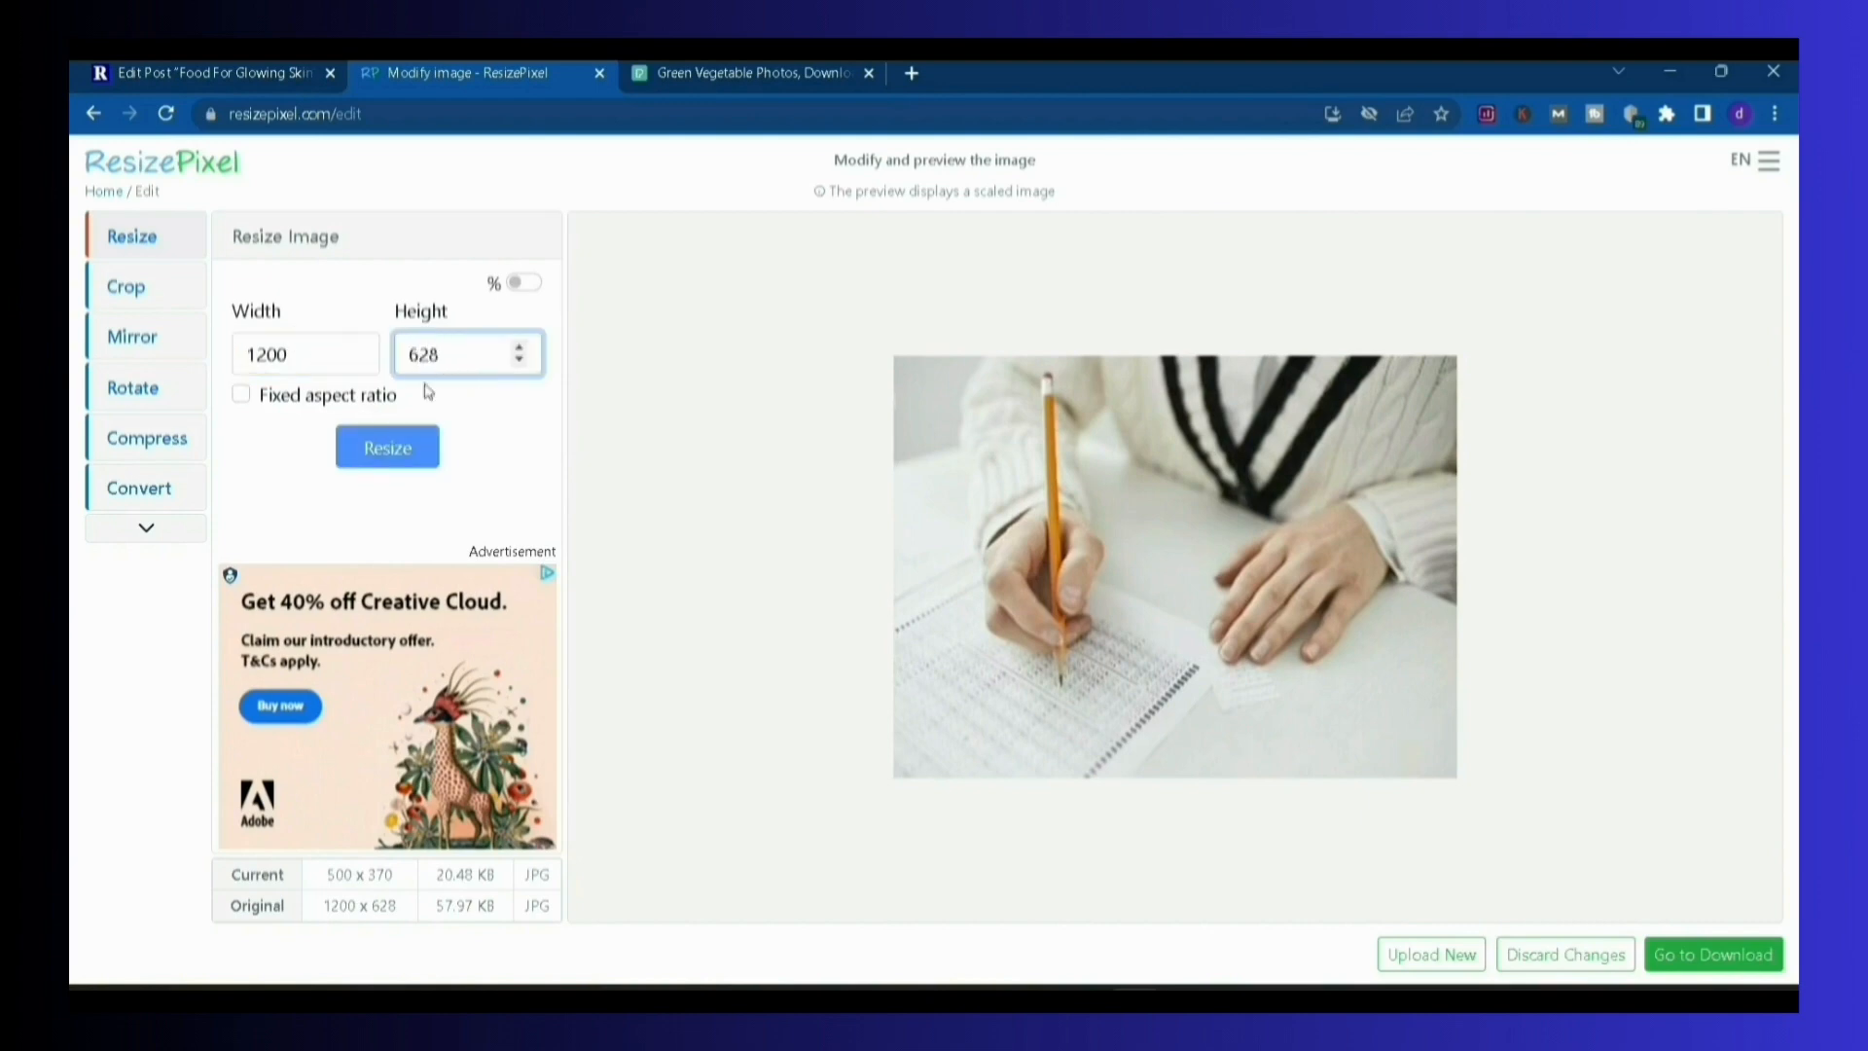
pyautogui.click(380, 458)
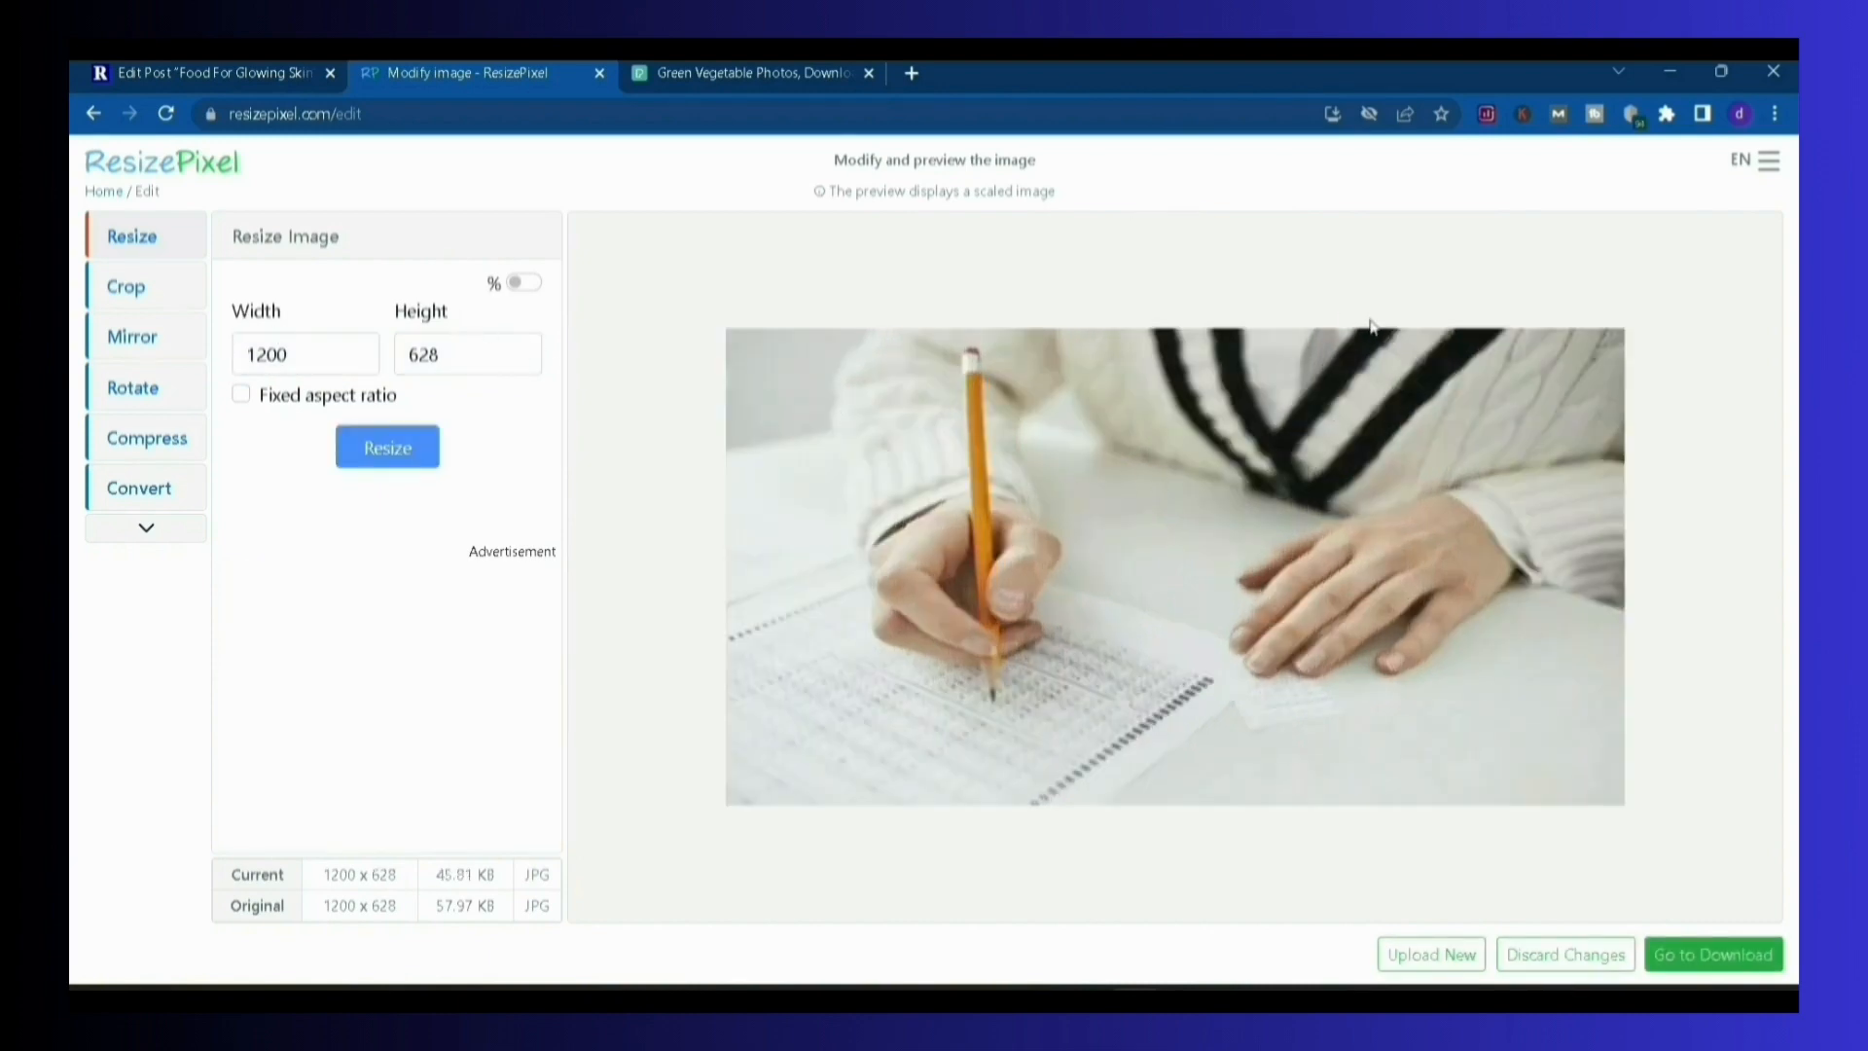
pyautogui.click(1708, 964)
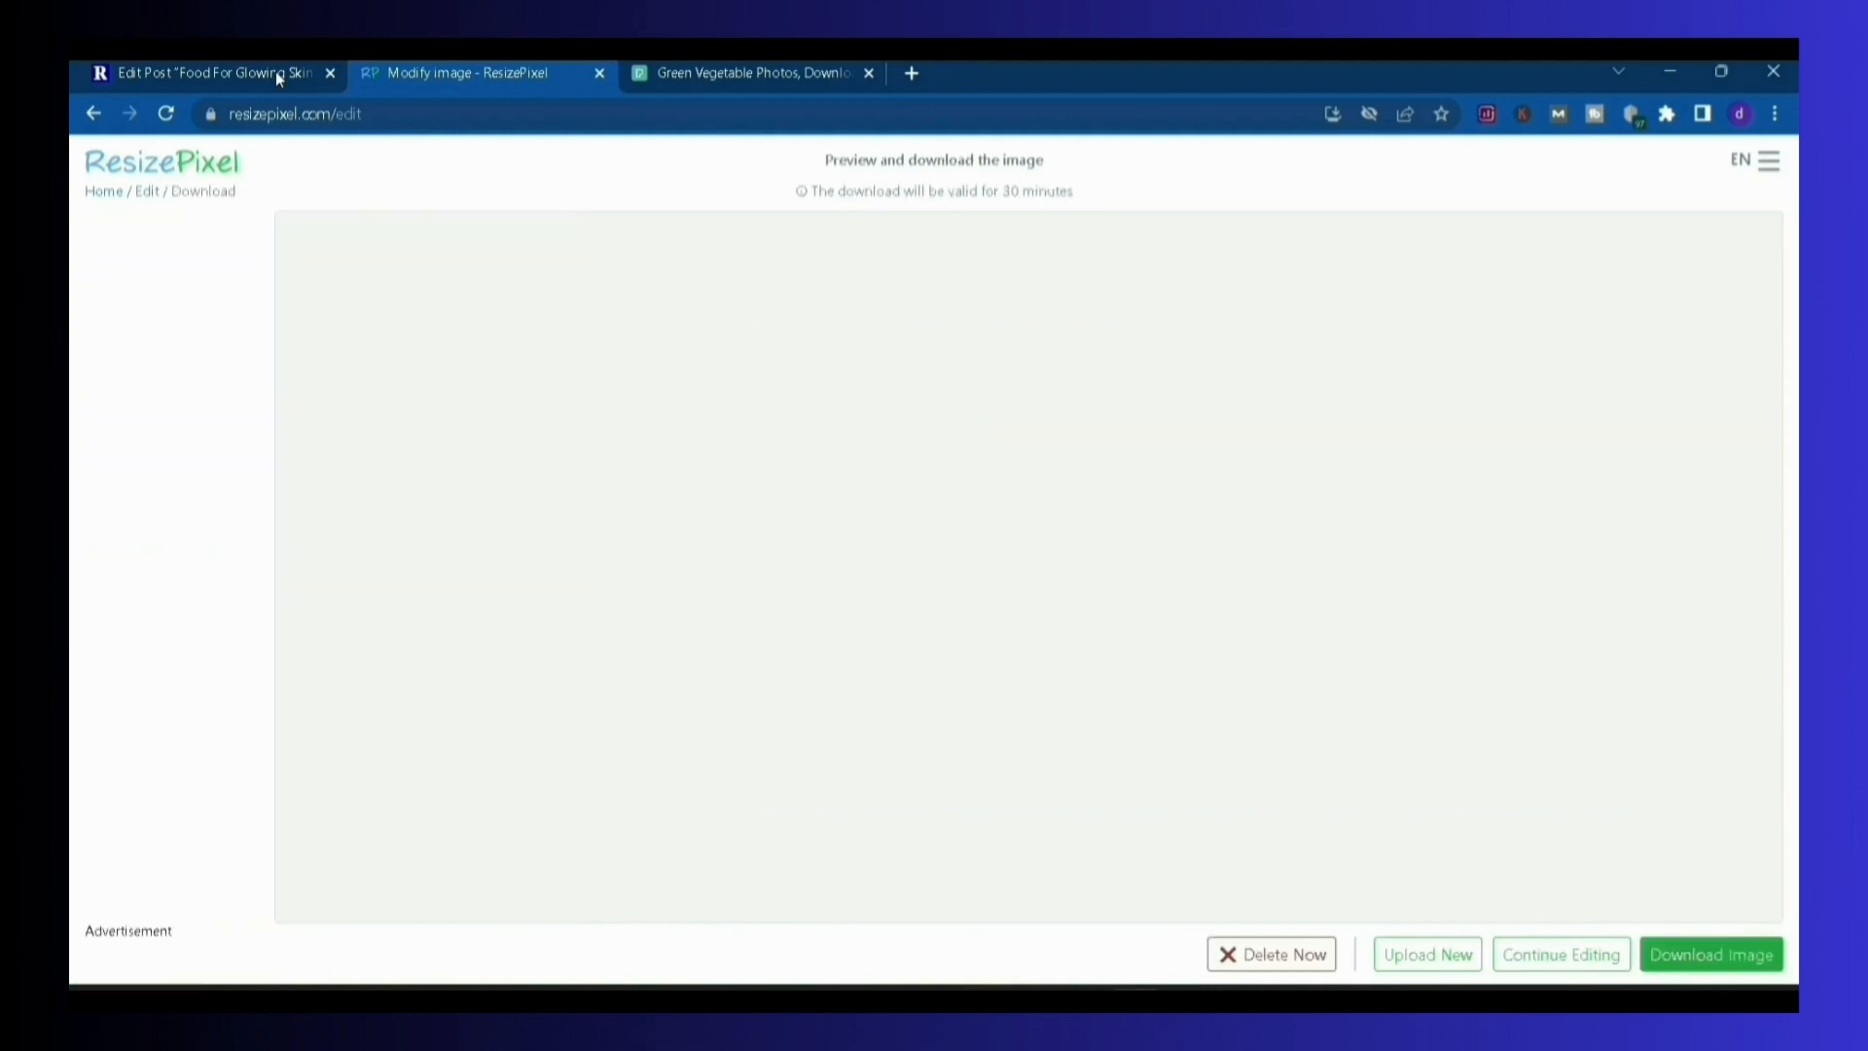
# Return to the WordPress post and select its full title, "Food For Glowing Skin"
pyautogui.click(277, 72)
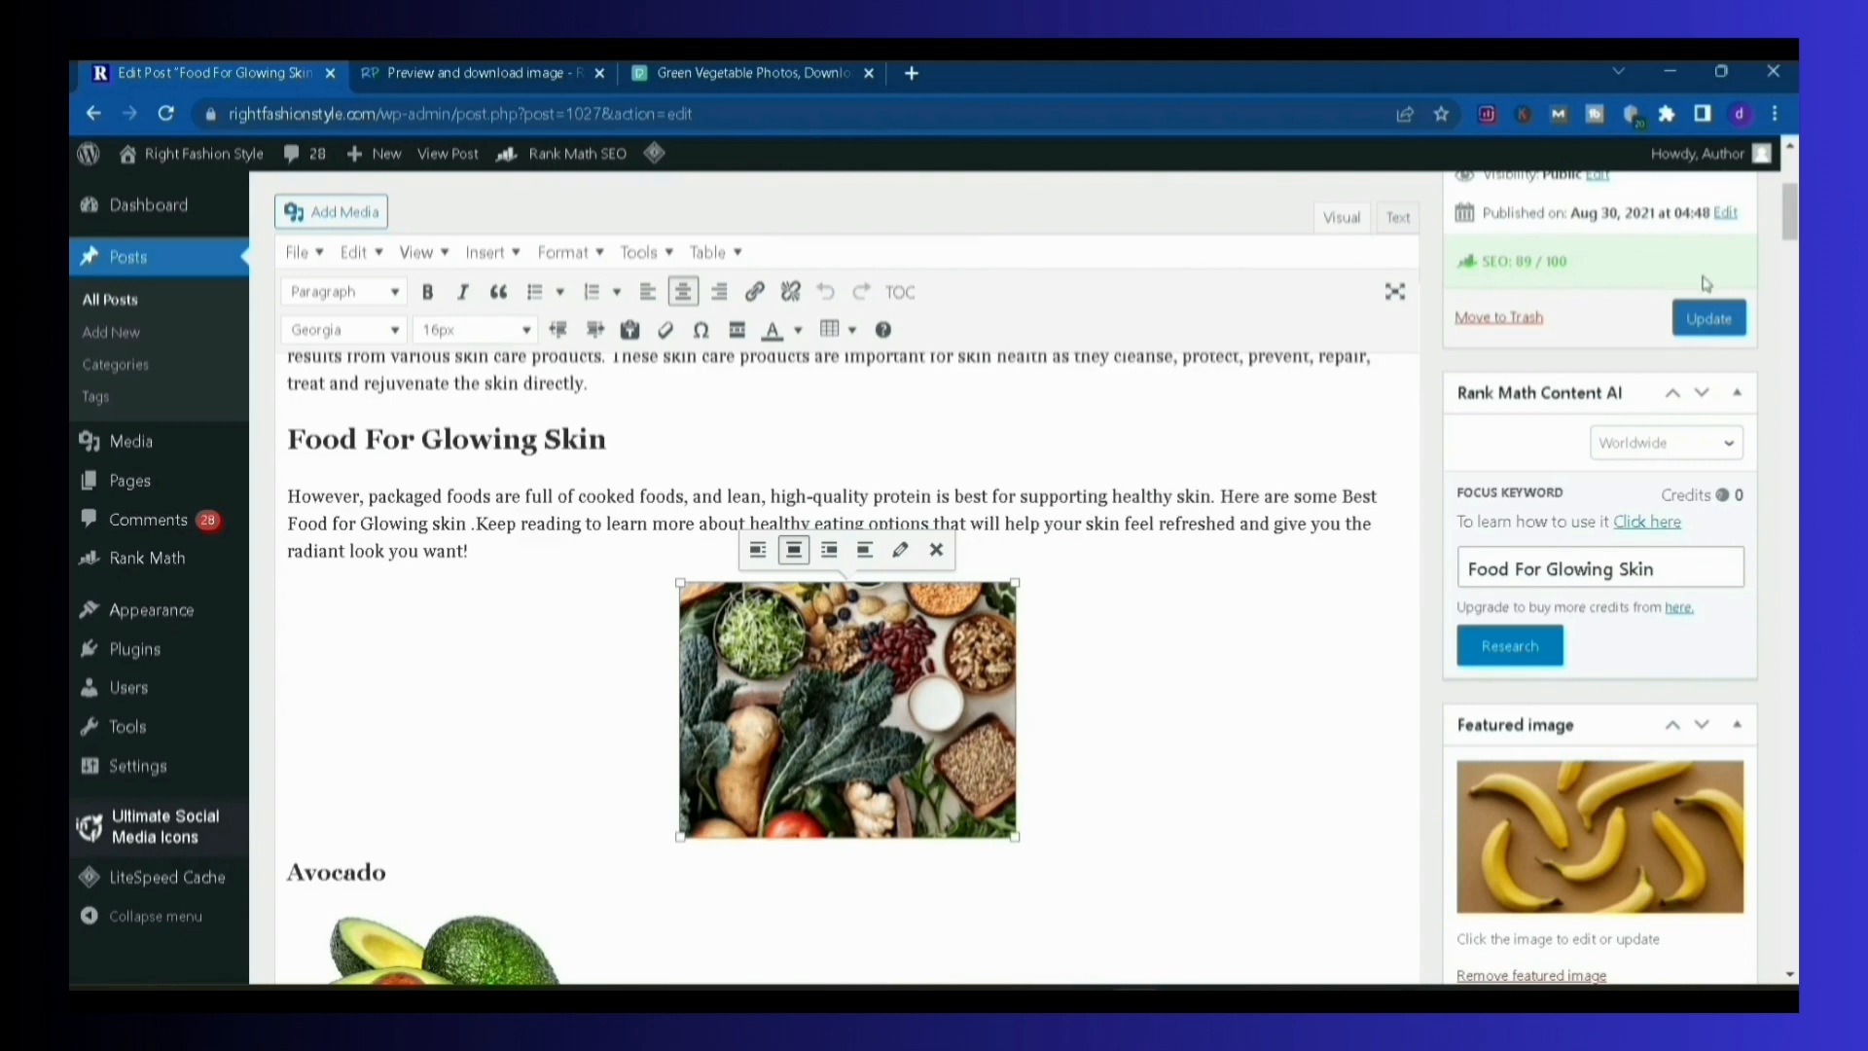
pyautogui.moveTo(1789, 185); pyautogui.dragTo(1789, 156)
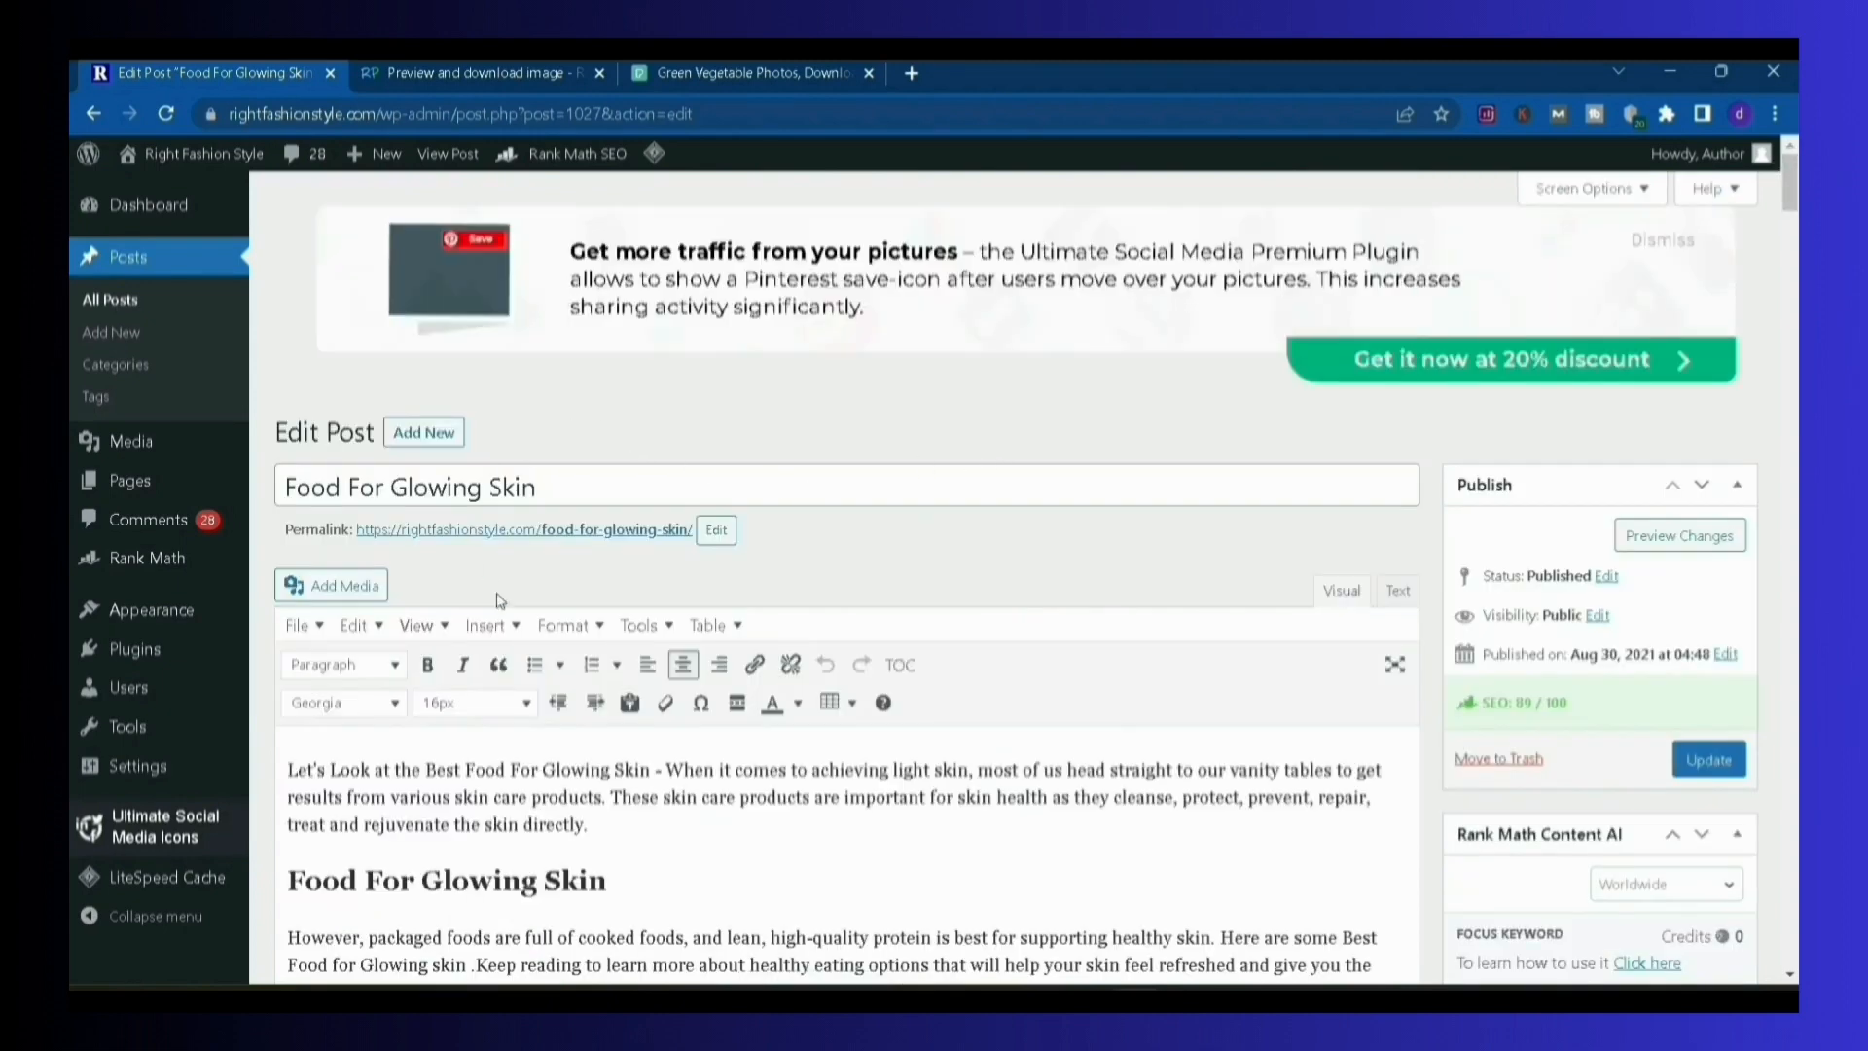
pyautogui.tripleClick(292, 466)
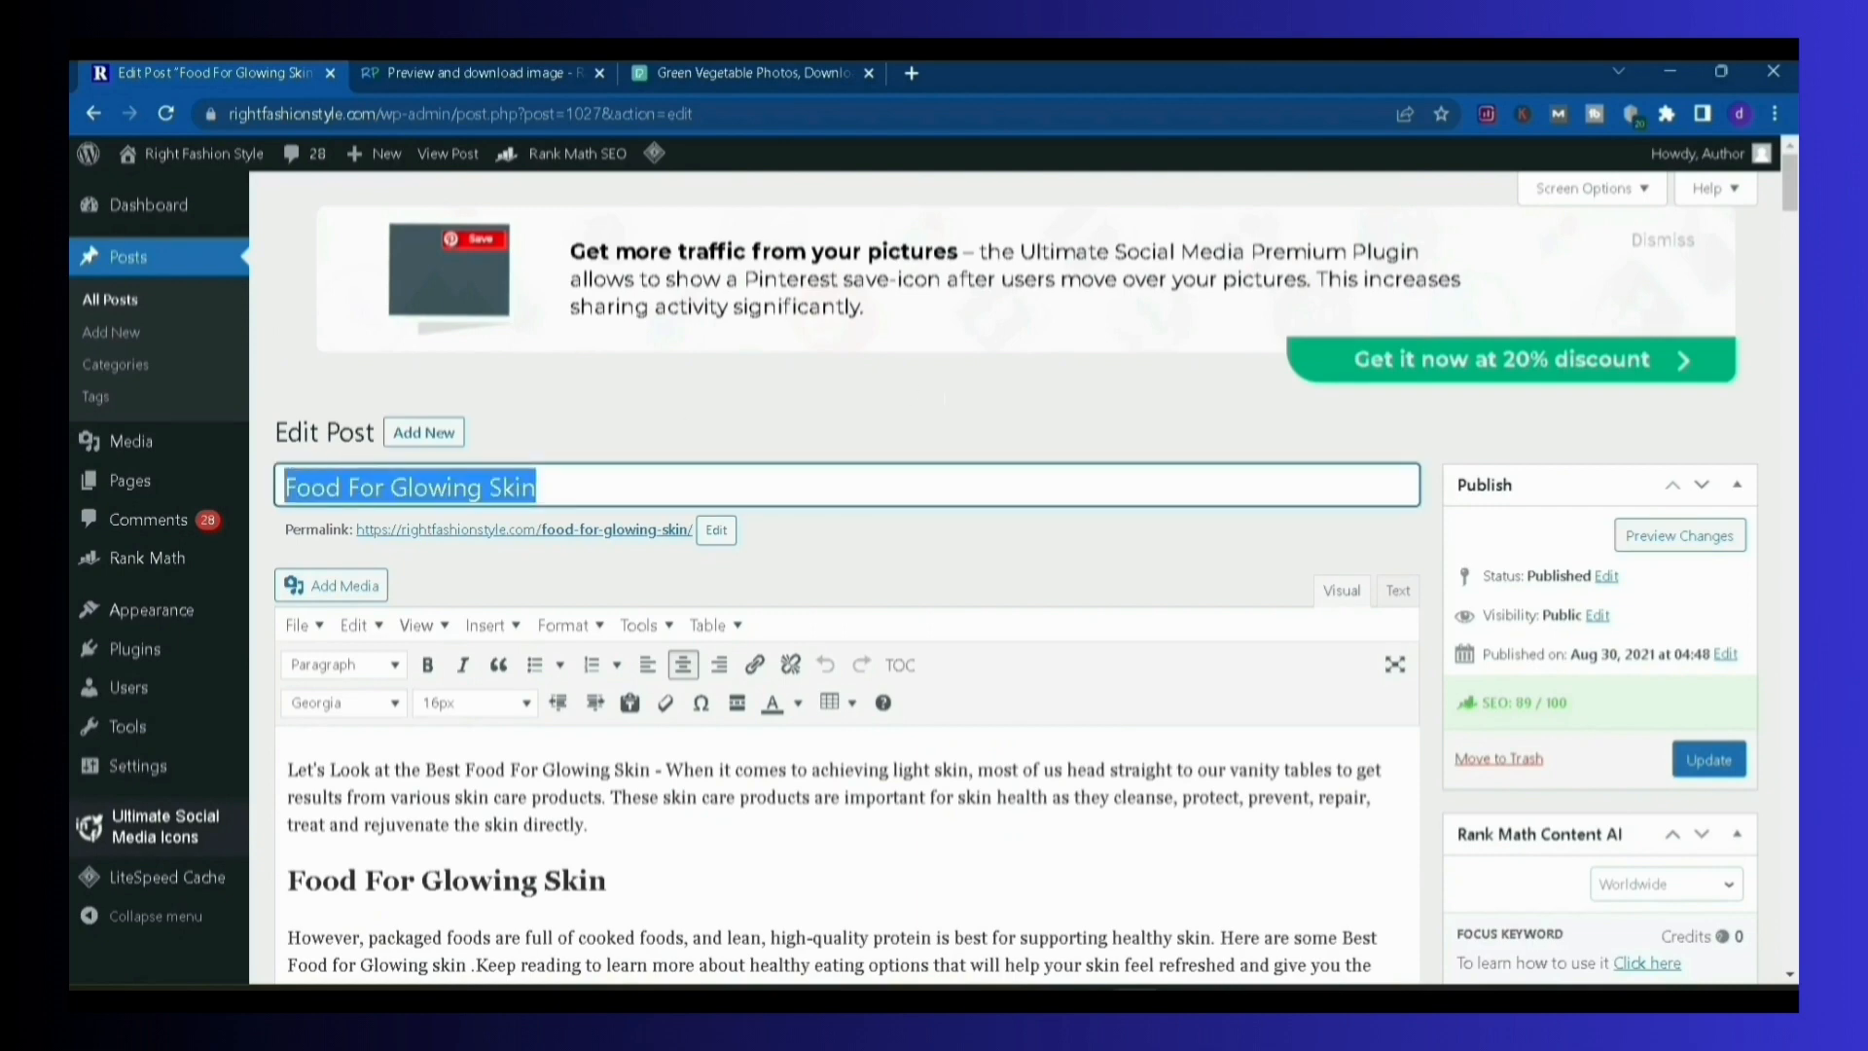